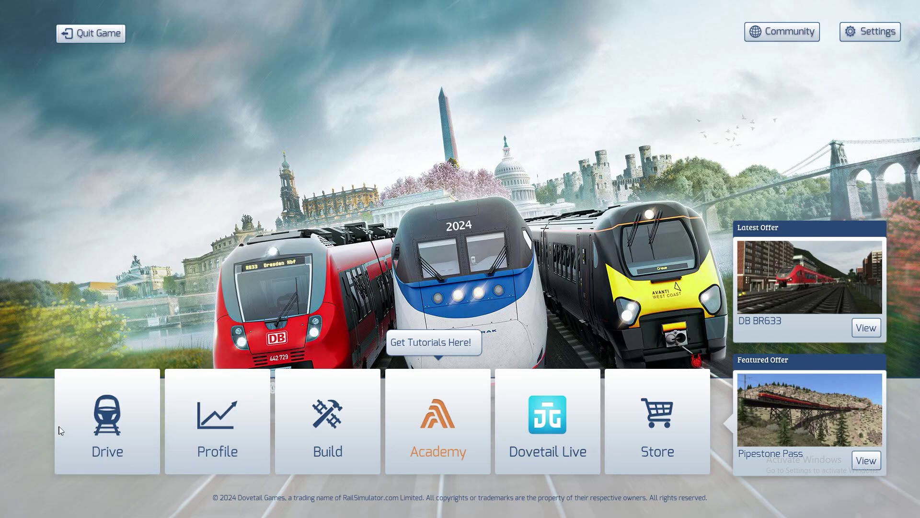
Open the scenario for editing from the game's build area
left_click(312, 416)
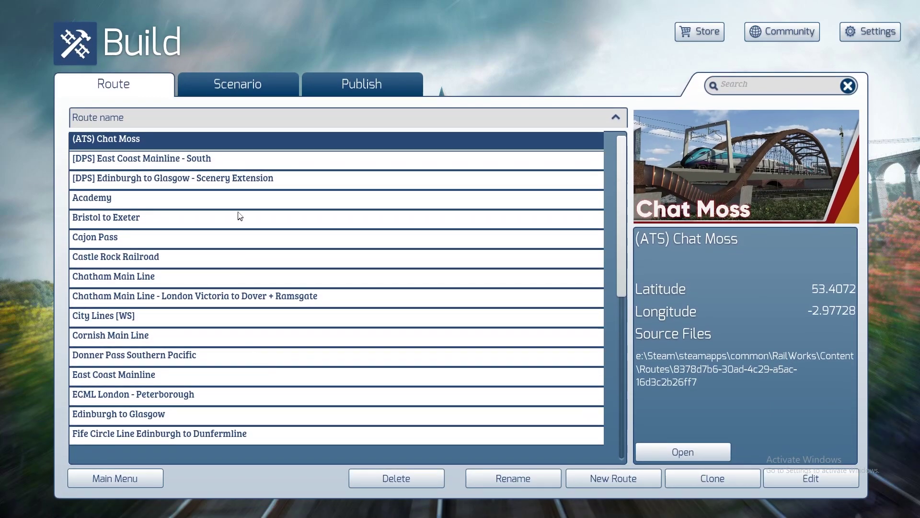
left_click(275, 85)
left_click(811, 478)
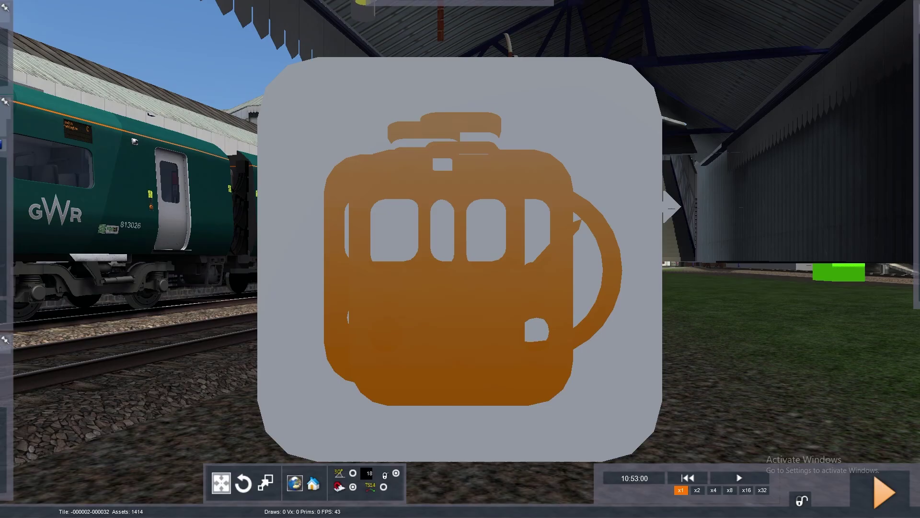
Leave the running session and return to scenario editing, accepting the loss of the current game session
key("Down")
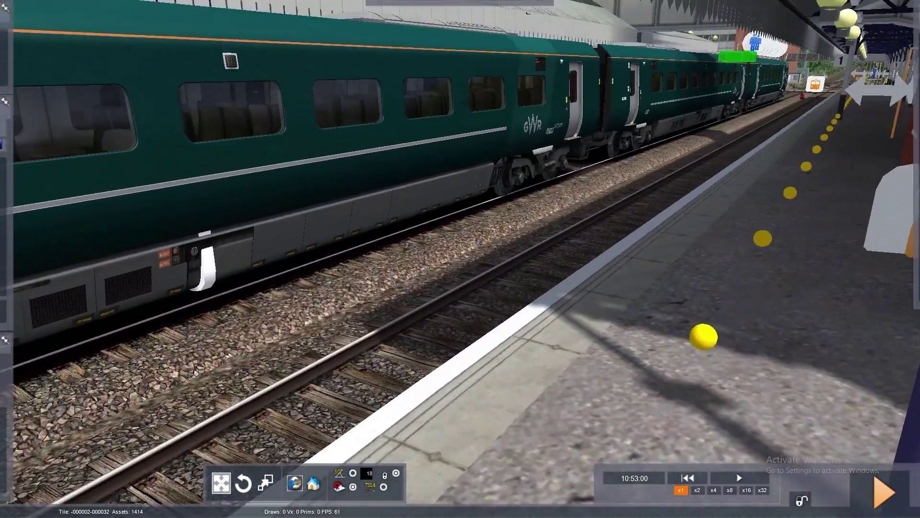
right_click_drag(591, 399, 618, 331)
key("Left")
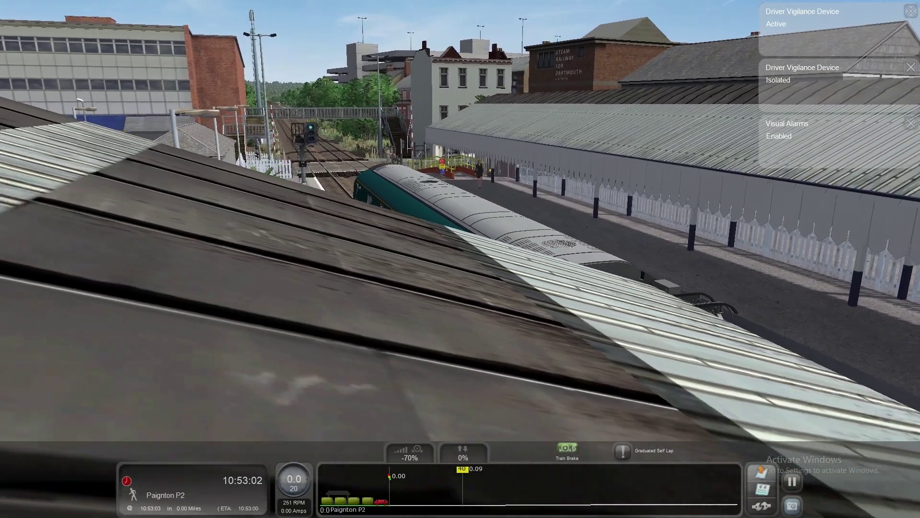
key("Escape")
left_click(395, 259)
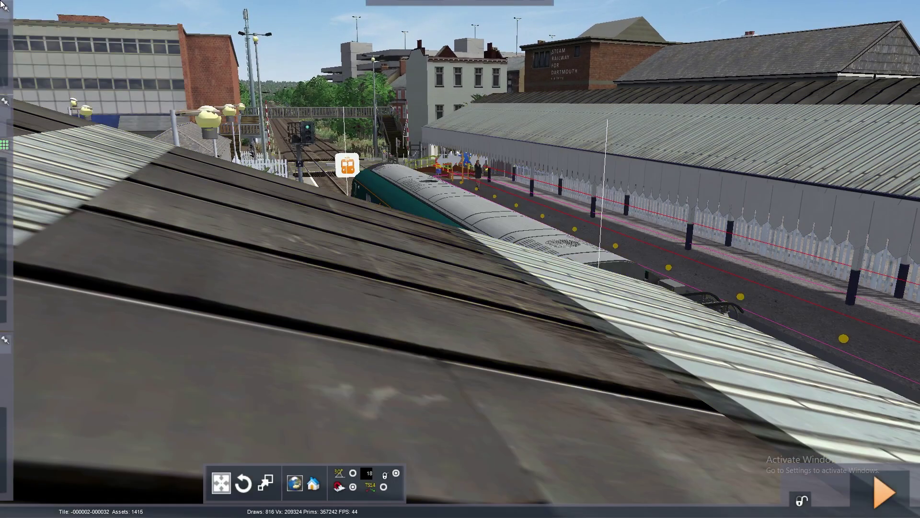
left_click(117, 13)
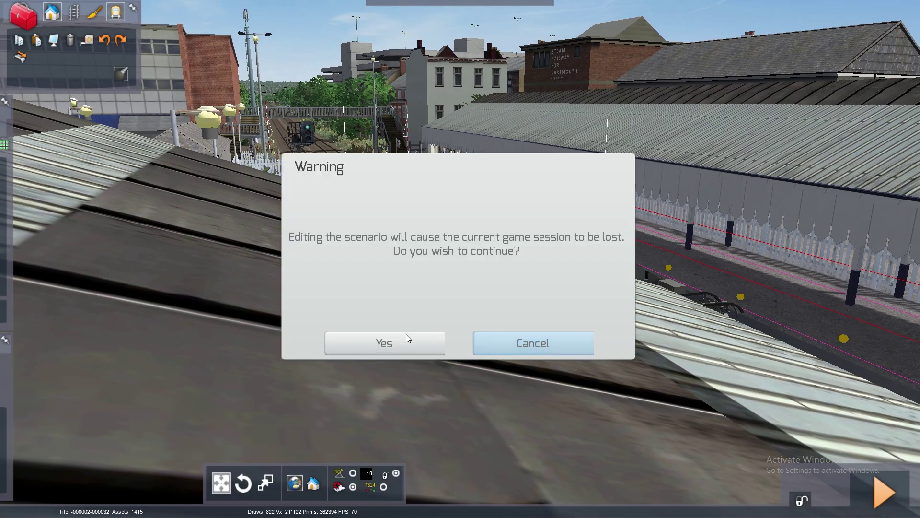
left_click(375, 342)
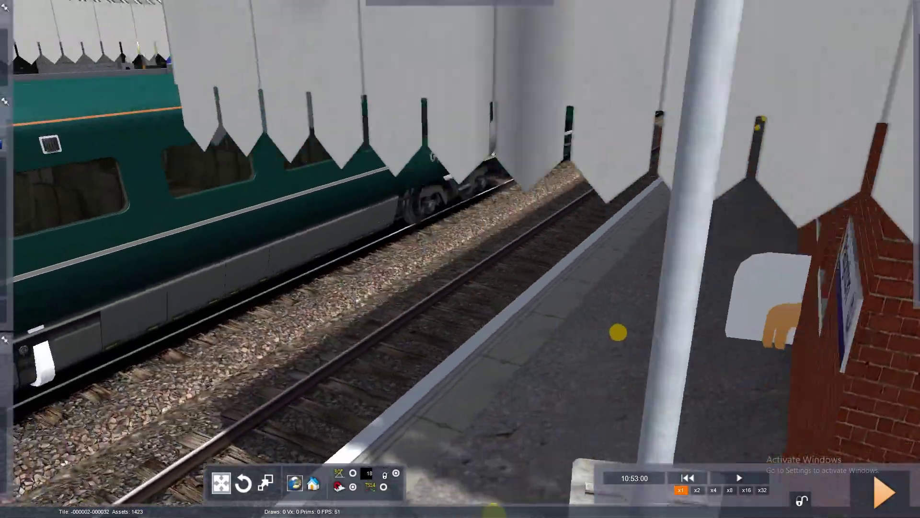
Examine the green GWR train, the platforms and the signal at the station's end in the scenario editor
right_click_drag(460, 258, 863, 263)
key("Up")
key("Right")
key("Right")
key("Left")
key("Left")
key("Up")
mouse_move(66, 81)
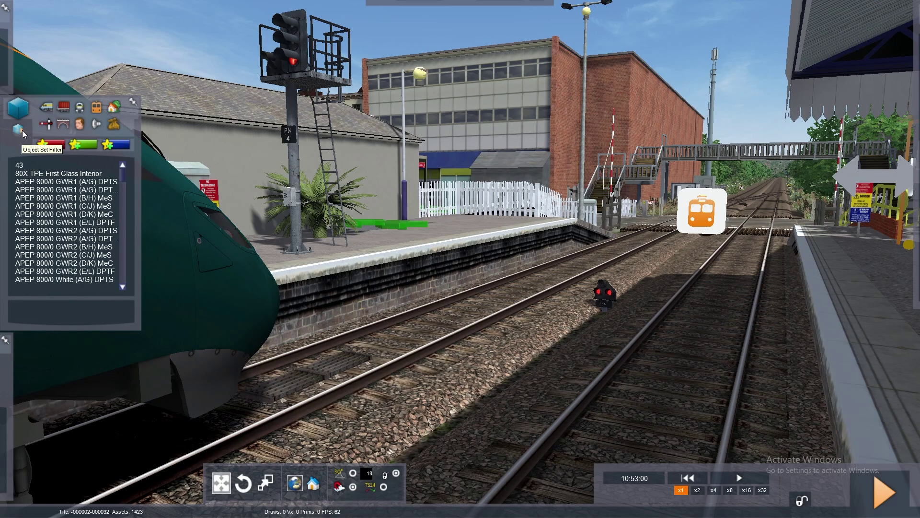
right_click_drag(206, 187, 599, 205)
mouse_move(2, 184)
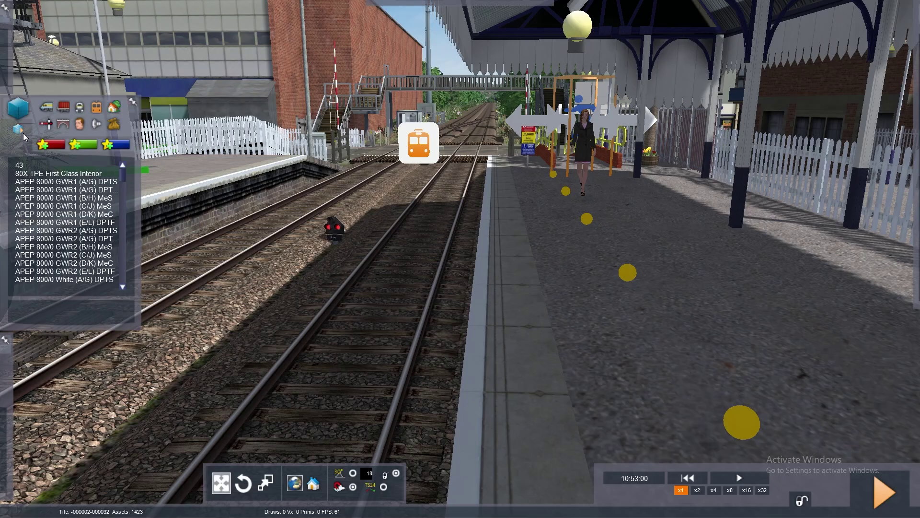
mouse_move(3, 100)
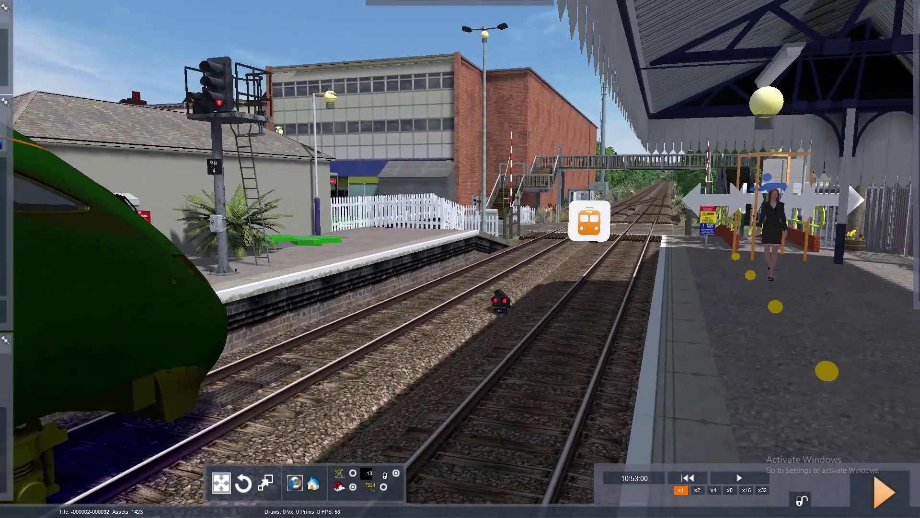
right_click_drag(460, 259, 526, 238)
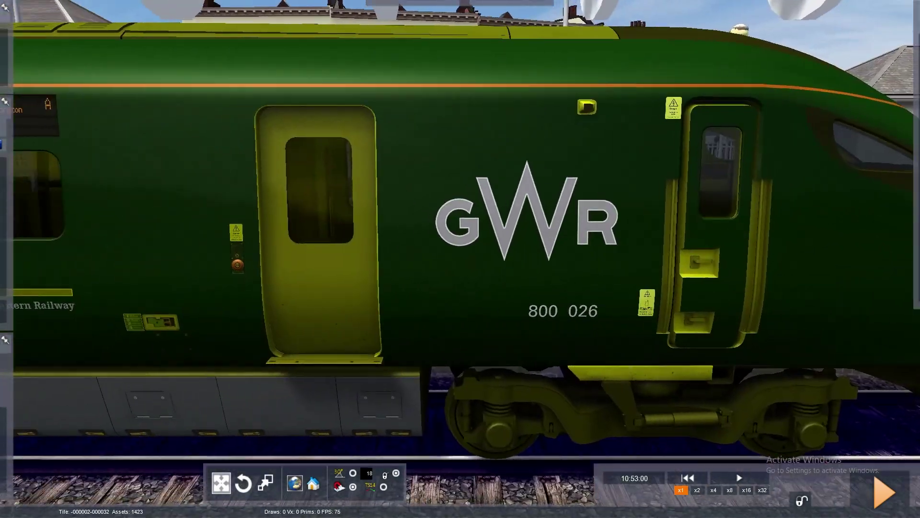
right_click_drag(460, 259, 695, 261)
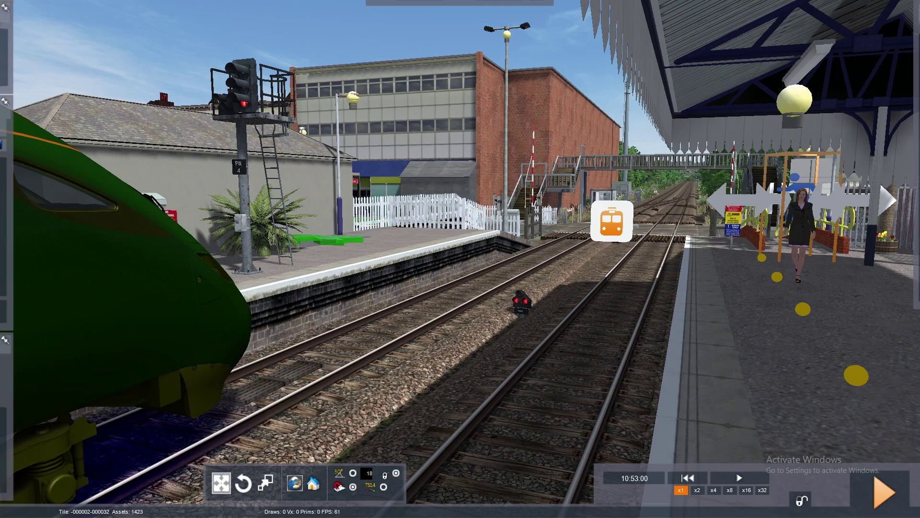
right_click_drag(460, 259, 454, 259)
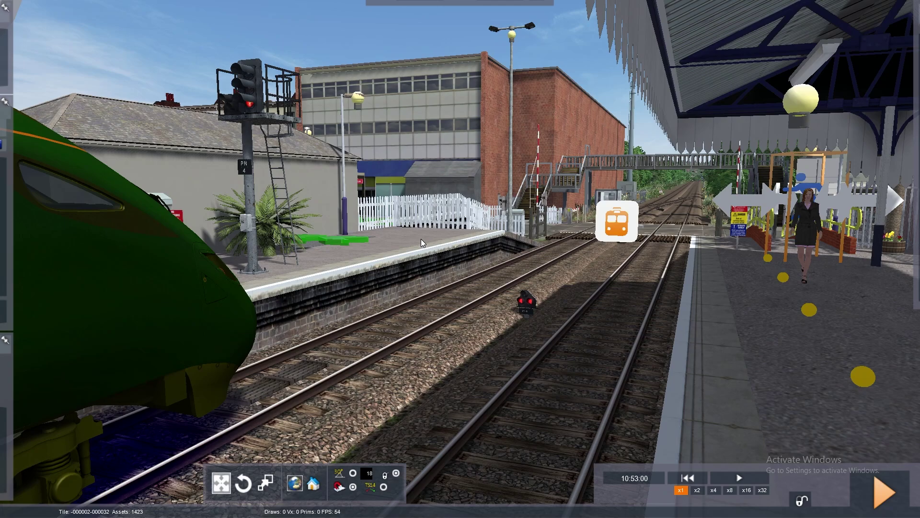
Follow the railway line away from the station, past signal DT 221, to an open stretch of double track
right_click_drag(420, 239, 621, 173)
key("Up")
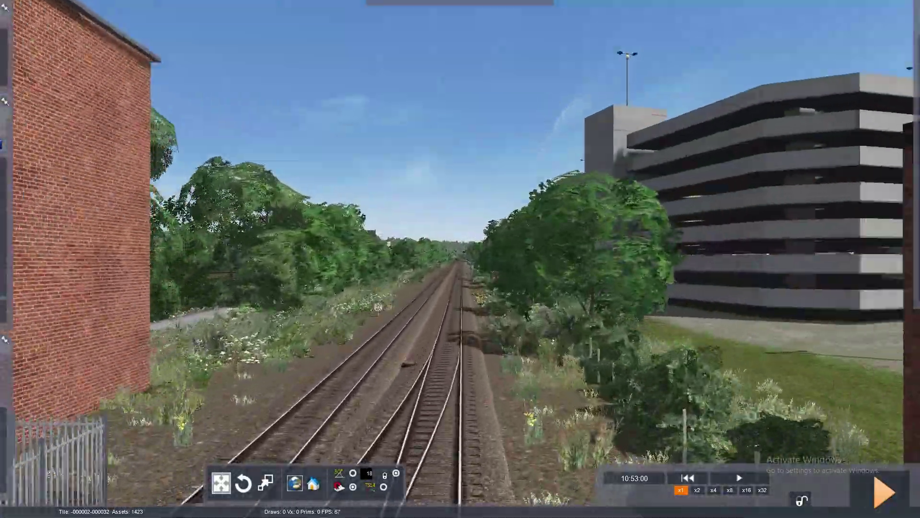
key("Up")
right_click_drag(460, 258, 465, 178)
key("Up")
key("Up")
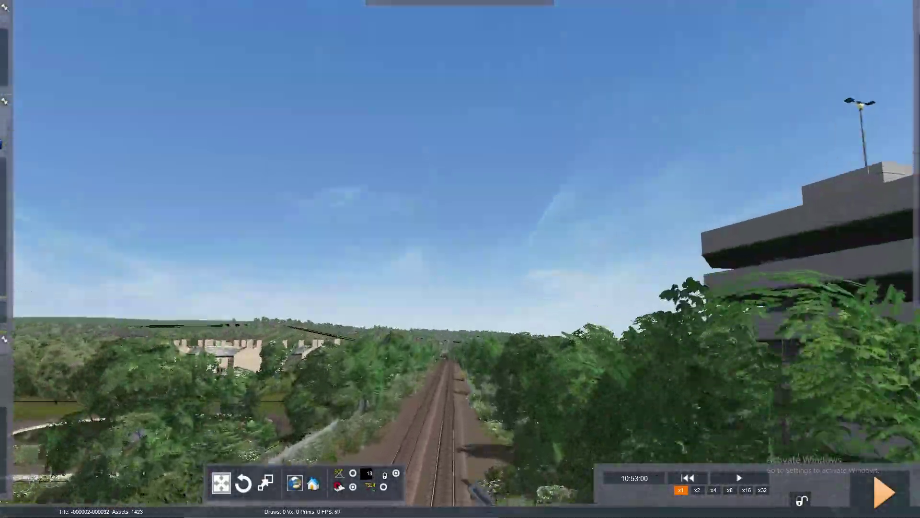
key("Up")
right_click_drag(460, 258, 547, 331)
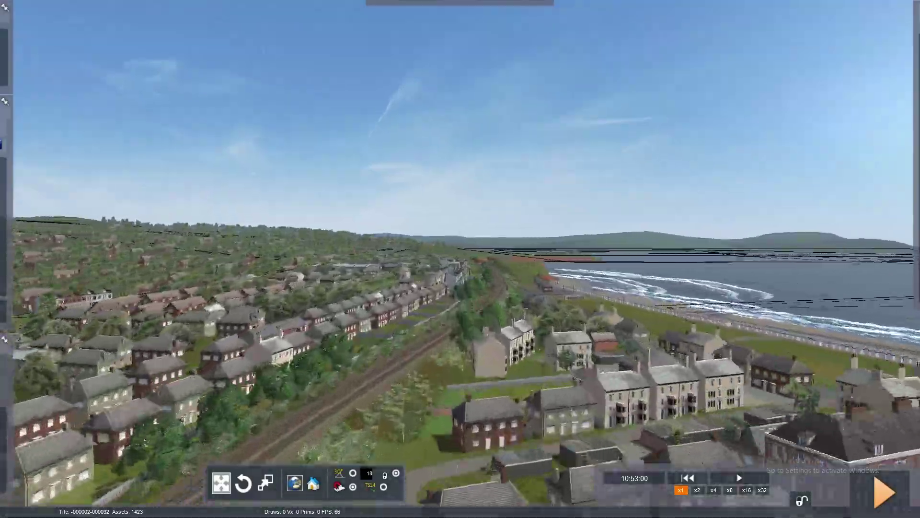
key("Up")
right_click_drag(460, 259, 518, 237)
key("Up")
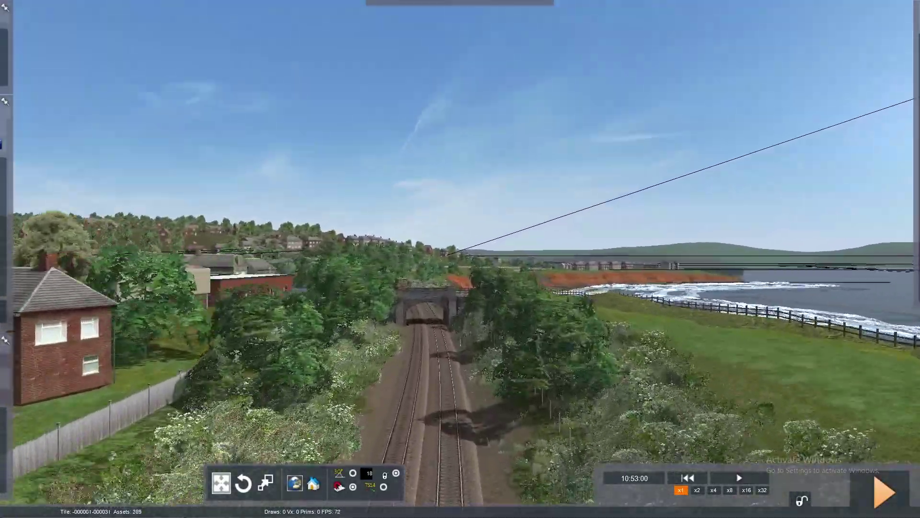
key("Up")
right_click_drag(460, 259, 412, 182)
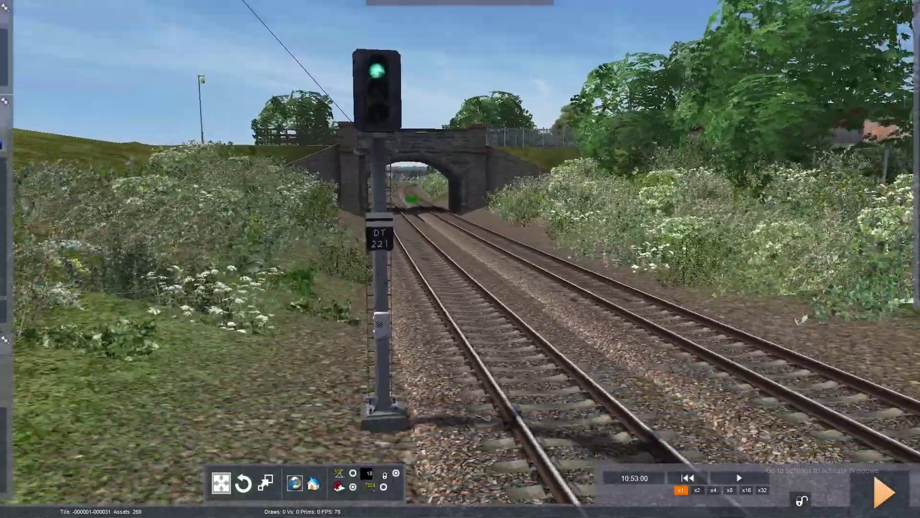
right_click_drag(460, 259, 465, 206)
key("Down")
key("Up")
key("Up")
key("Down")
key("Up")
key("Up")
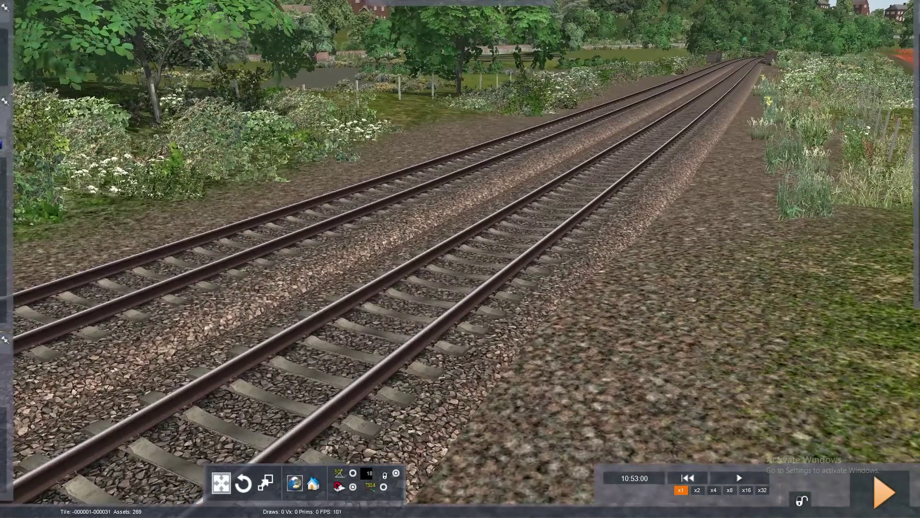
Enable the AP rolling stock packs C143, C150EP, C150P and C158EP in the object set filter
mouse_move(43, 146)
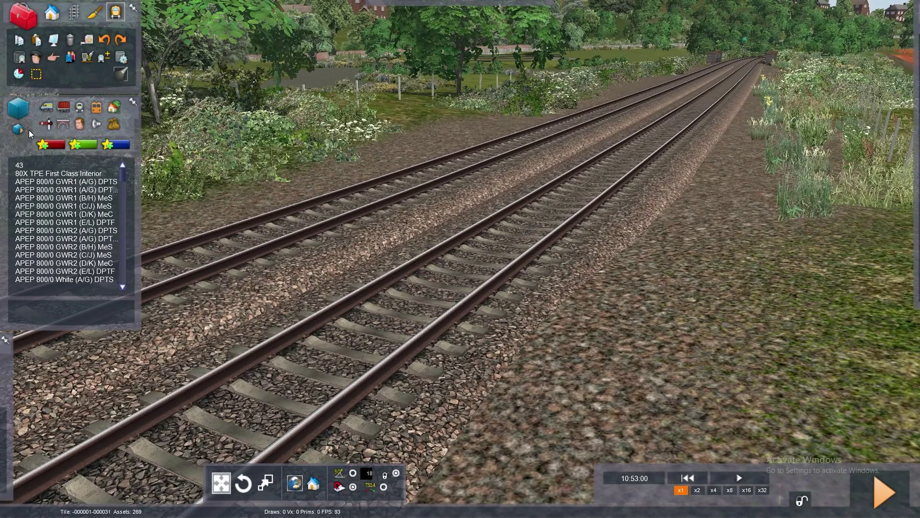
mouse_move(915, 163)
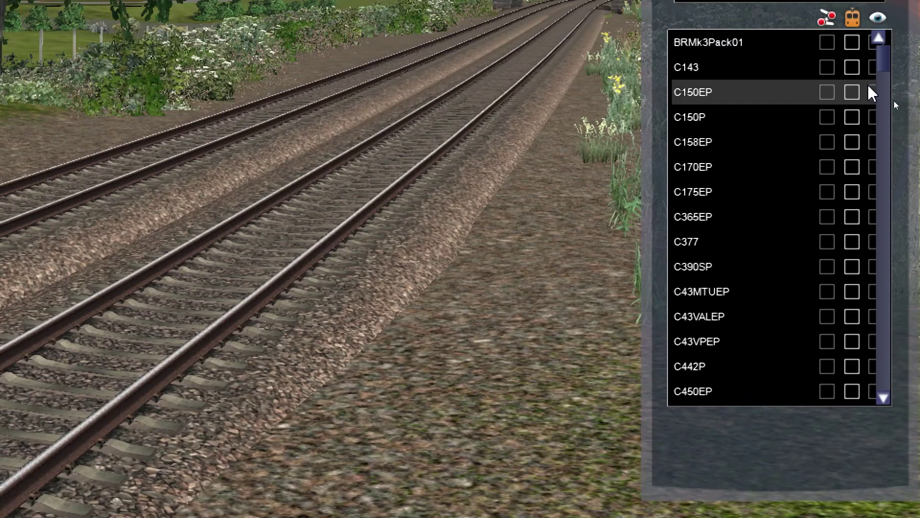
left_click(852, 92)
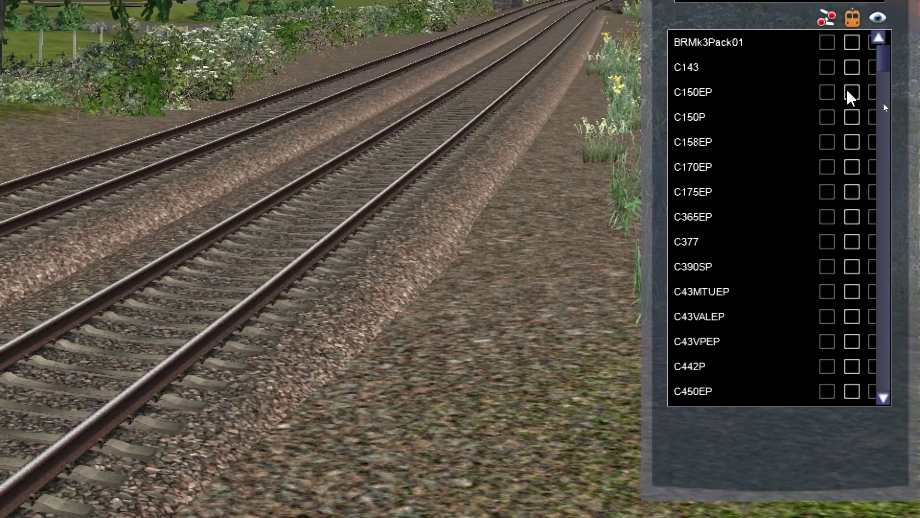
left_click(852, 67)
mouse_move(883, 65)
left_mouse_down()
mouse_move(882, 179)
mouse_move(883, 78)
left_mouse_up()
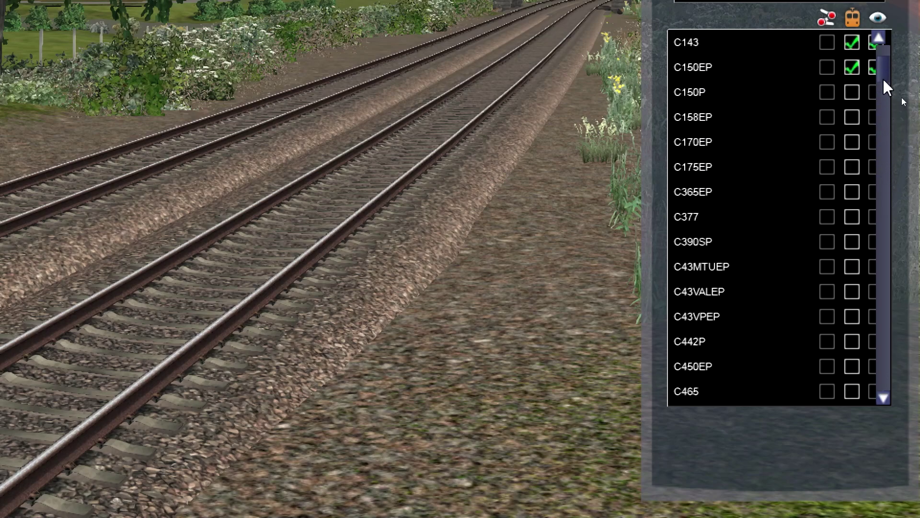
left_click(852, 118)
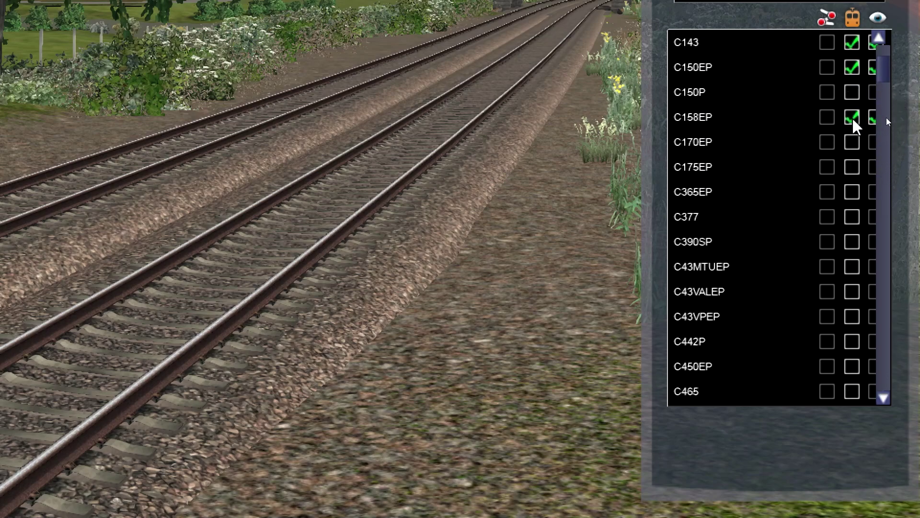
left_click(851, 94)
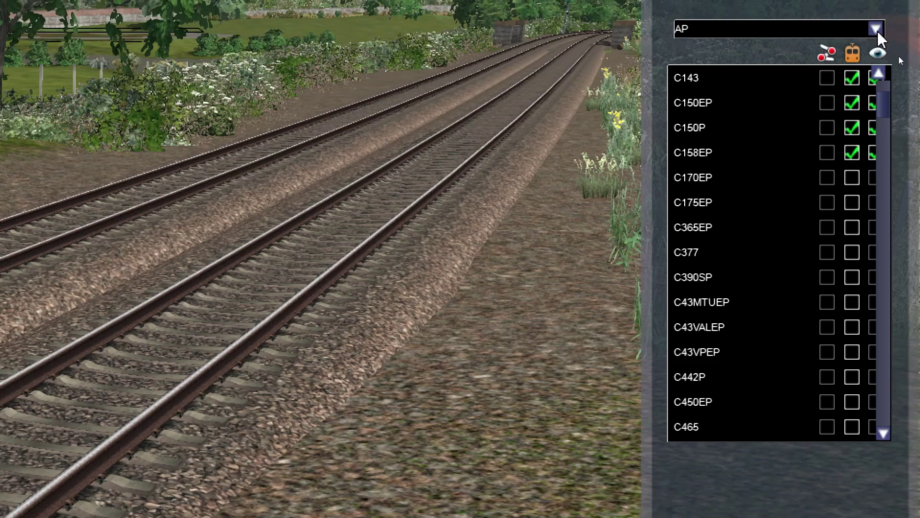
Enable the DTG packs Class143Pack02, Class143Pack03, Class150Pack01 and Class158Pack01 in the object set filter
left_click(877, 30)
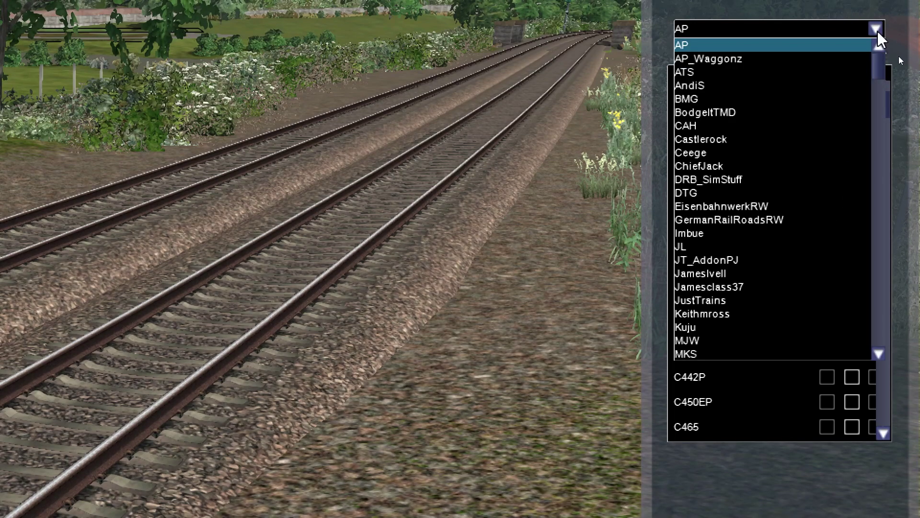
left_click(793, 193)
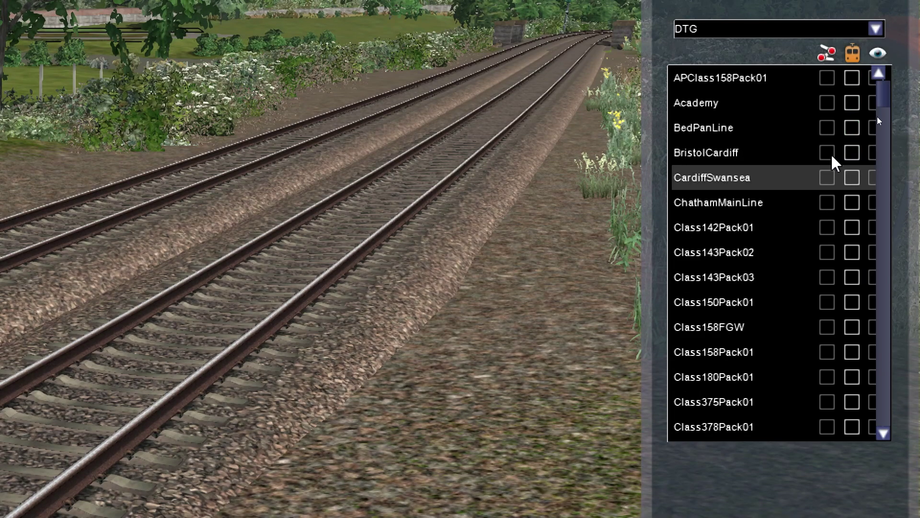
left_click_drag(883, 100, 880, 108)
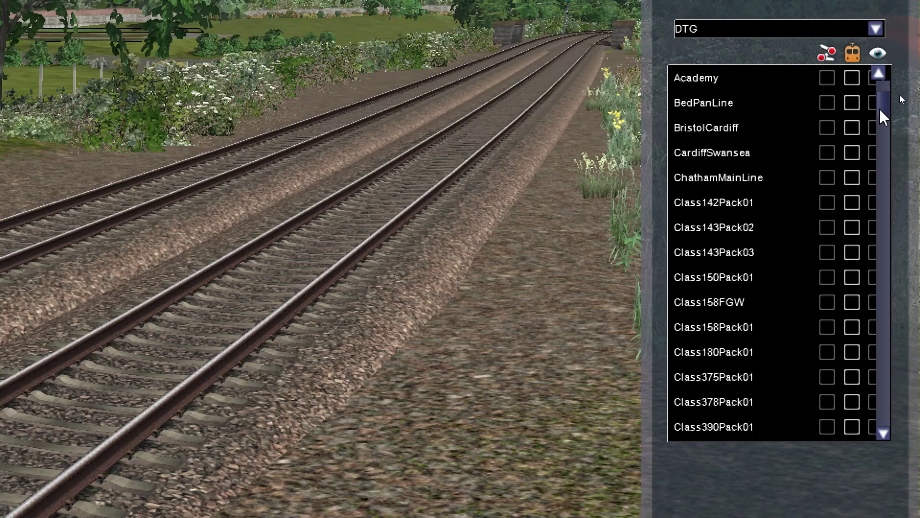
left_click(852, 228)
left_click(852, 254)
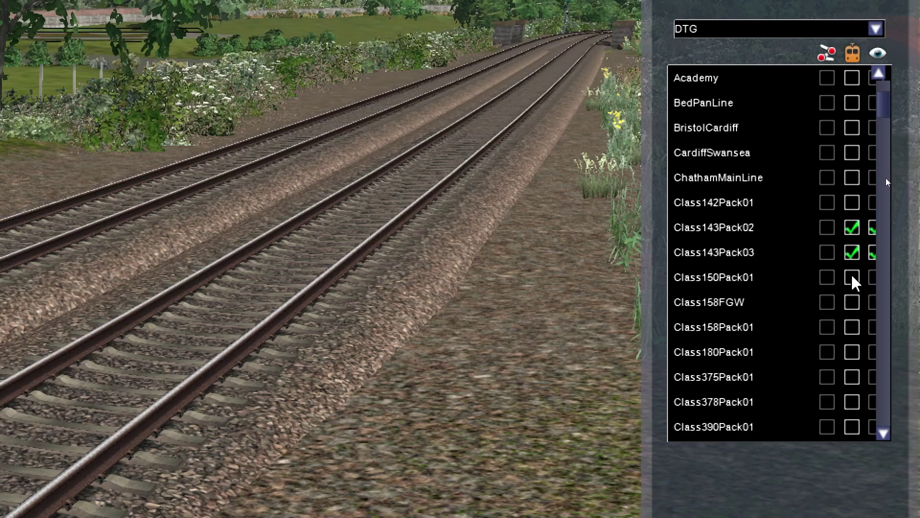
left_click(852, 277)
scroll(844, 326, "down", 3)
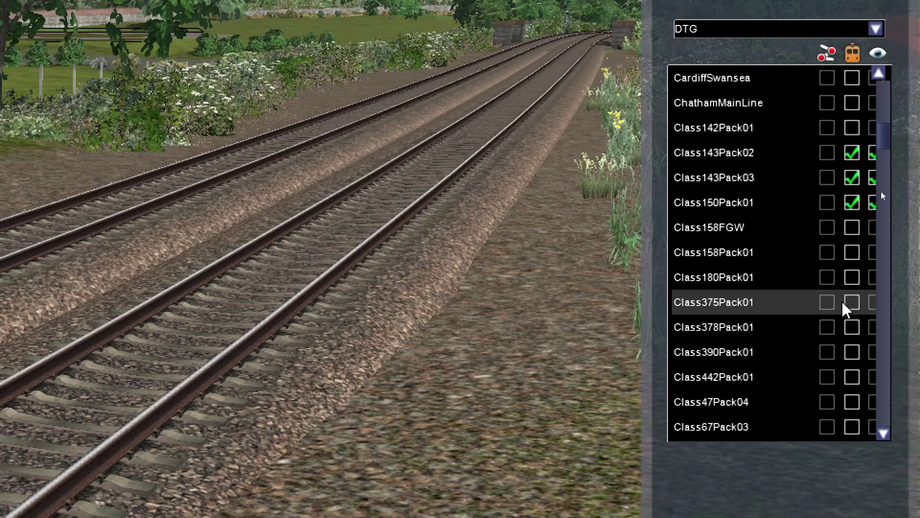
left_click(851, 252)
scroll(844, 277, "down", 9)
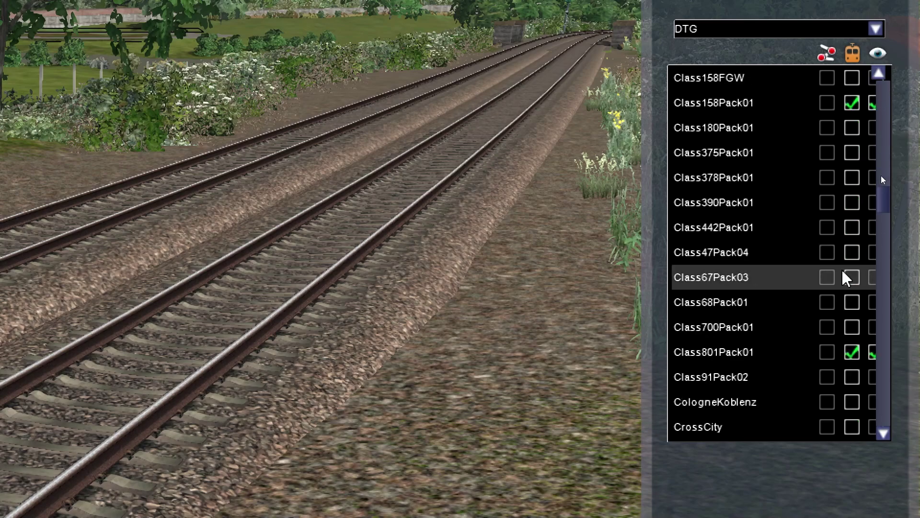
Enable the RSC rolling stock packs Class159Pack01 and Class159Pack02 in the object set filter
left_click(876, 29)
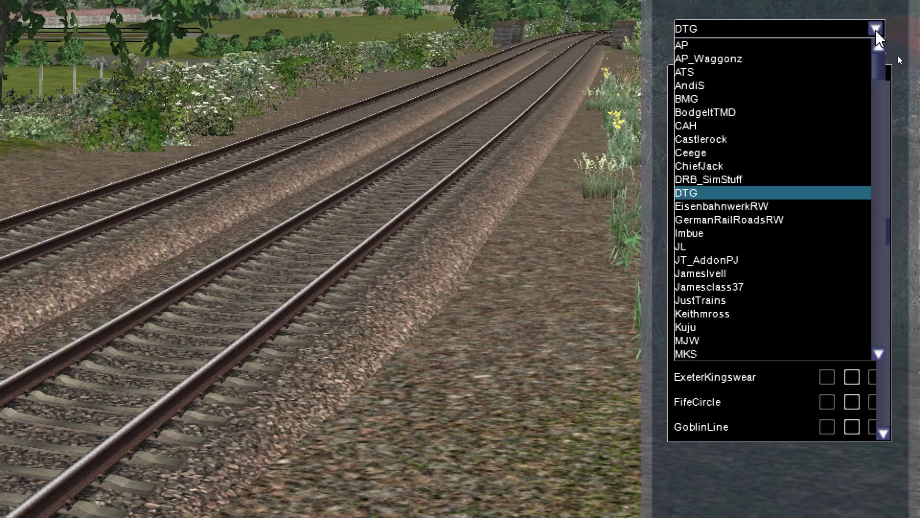
scroll(827, 218, "down", 1)
scroll(782, 234, "down", 4)
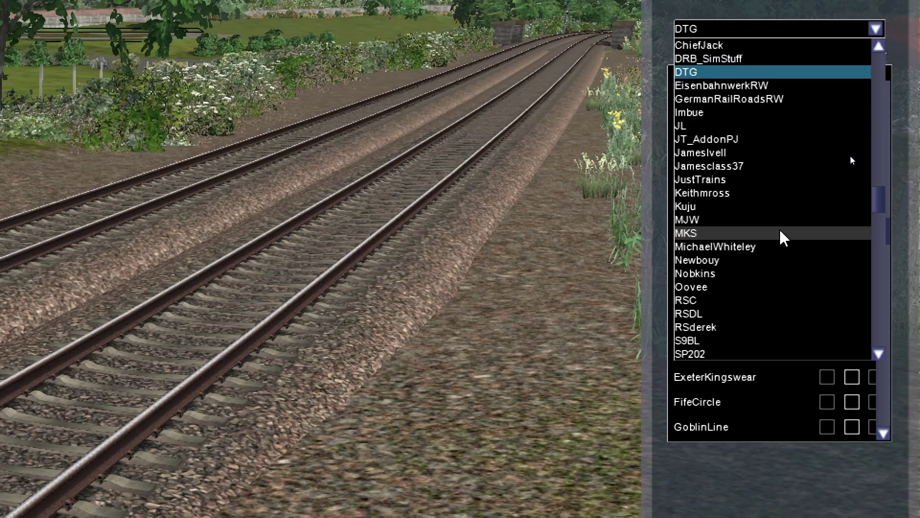
scroll(784, 242, "up", 3)
scroll(786, 245, "down", 1)
left_click(734, 302)
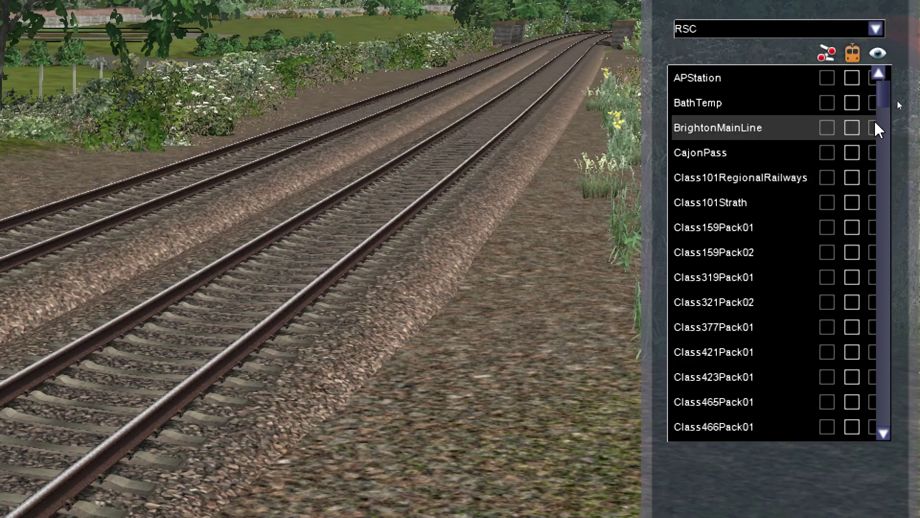
left_click_drag(885, 101, 880, 128)
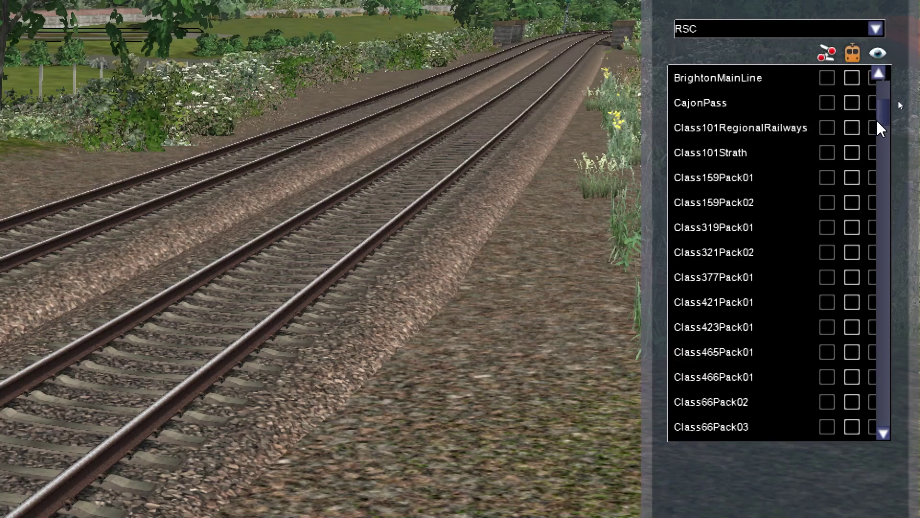
left_click(852, 201)
left_click(852, 180)
left_click_drag(877, 114, 878, 431)
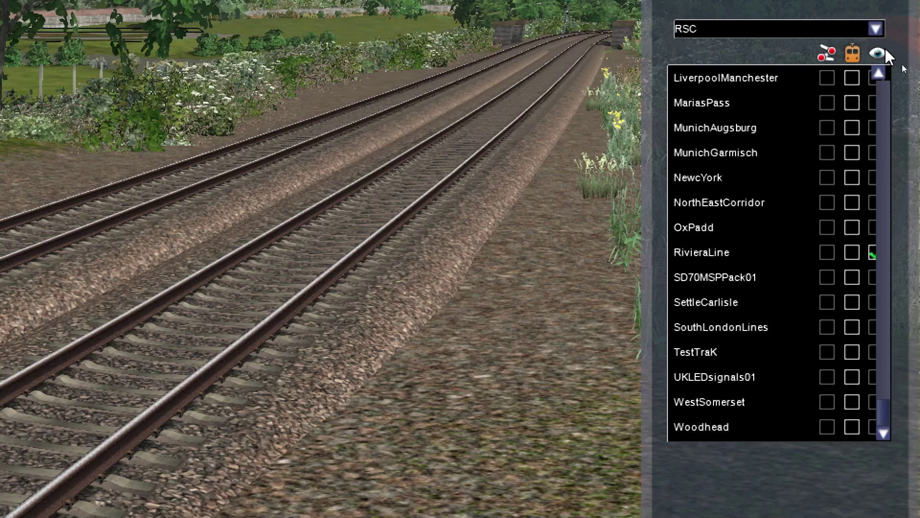
Enable the AP rolling stock packs C43MTUEP, C43VALEP and C43VPEP in the object set filter
left_click(876, 30)
scroll(811, 82, "up", 5)
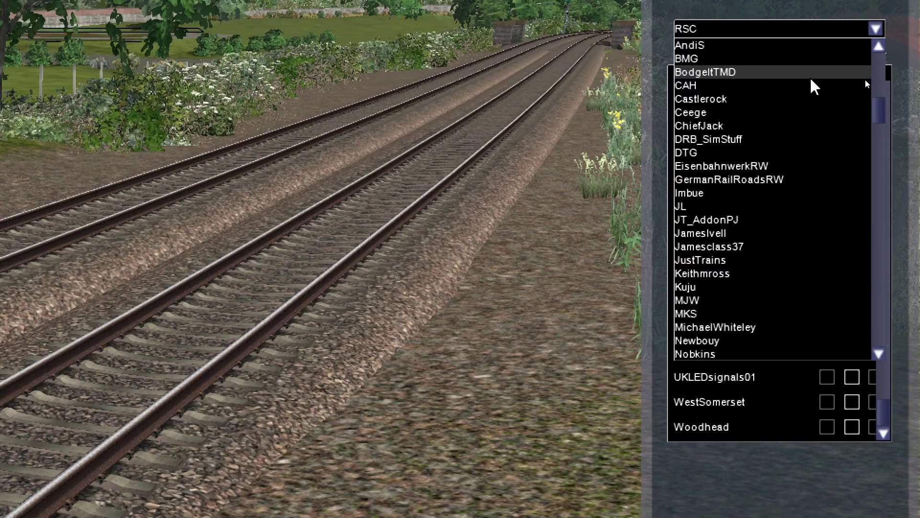
left_click(791, 46)
left_click_drag(881, 94, 882, 178)
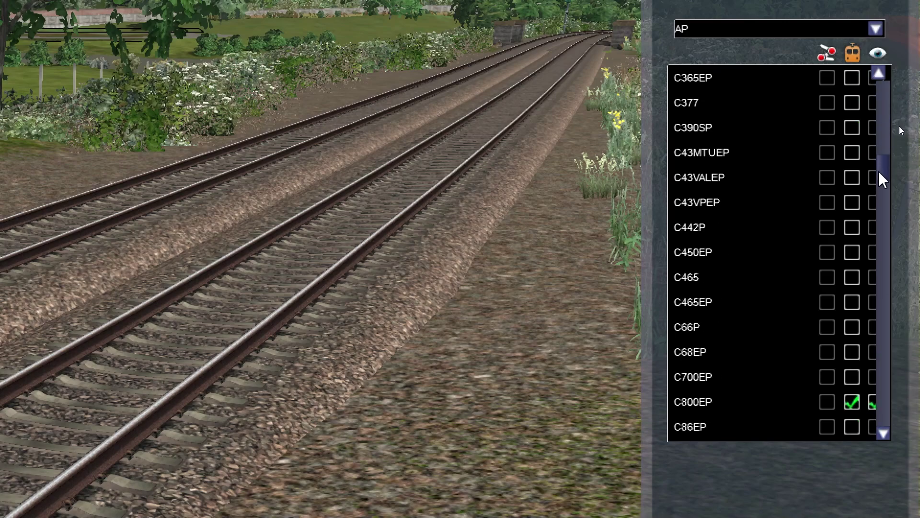
left_click(855, 203)
left_click(849, 176)
left_click(851, 153)
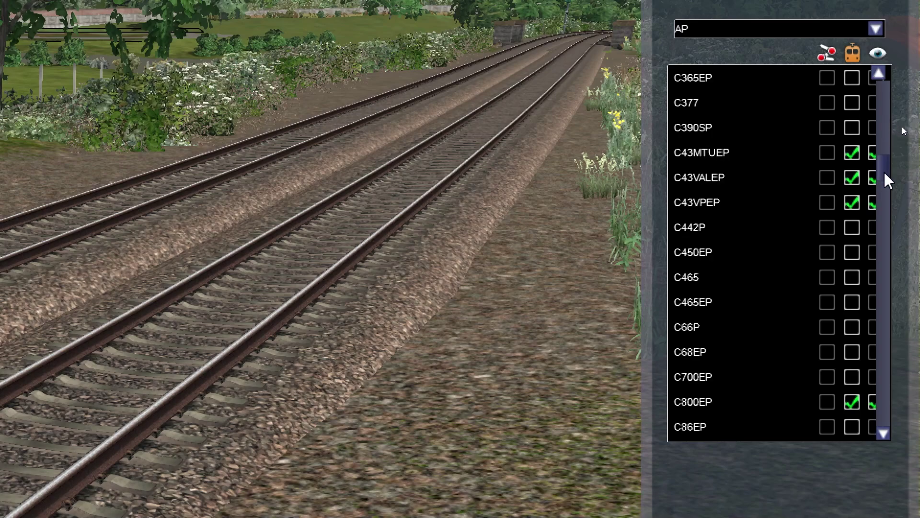
scroll(885, 168, "down", 2)
left_click(877, 30)
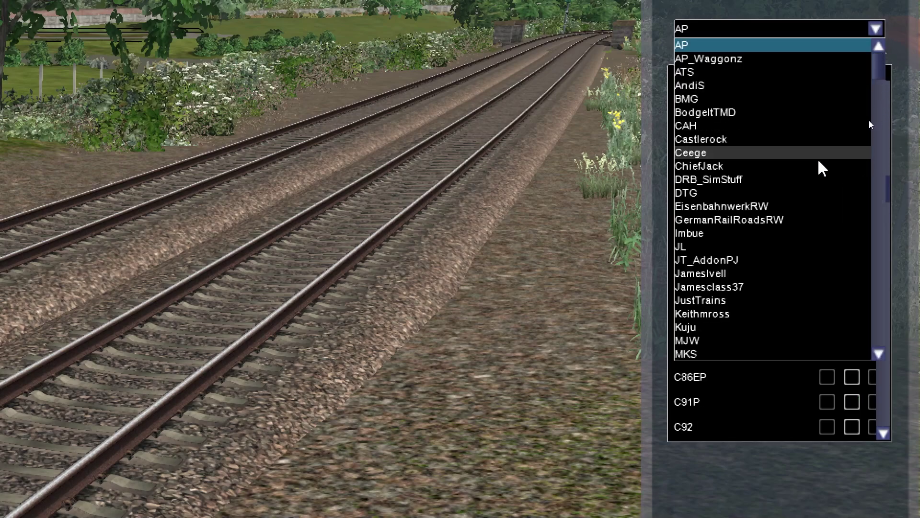
scroll(796, 173, "down", 1)
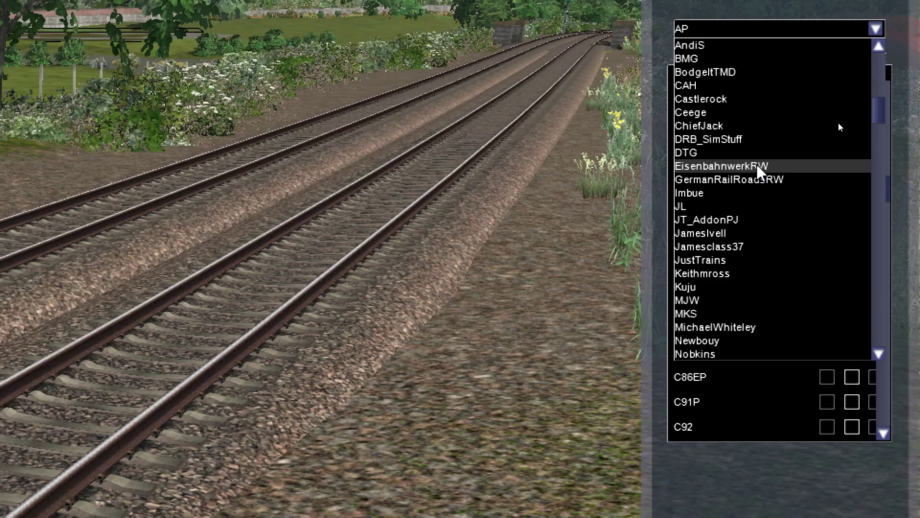
scroll(766, 190, "down", 2)
left_click(762, 206)
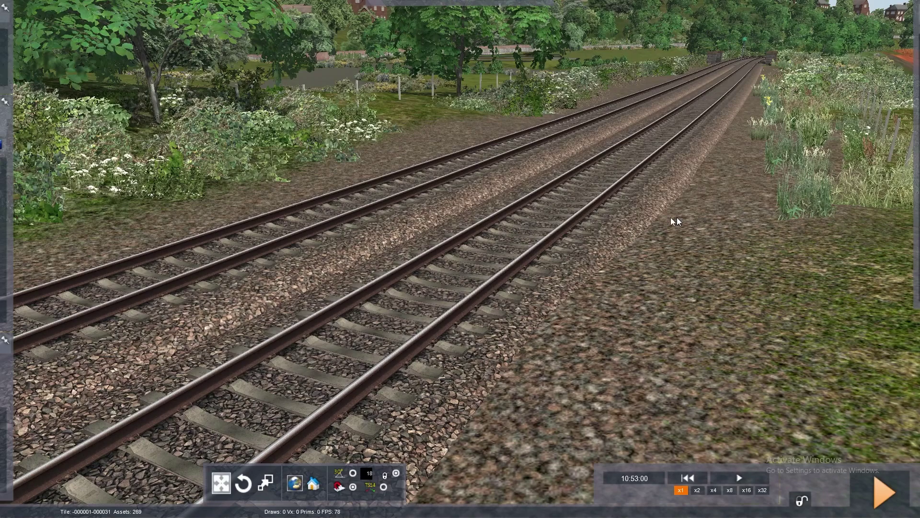
Place the AP Class 150/1 (EP) First Great Western 2 Car consist on the nearer track
mouse_move(4, 143)
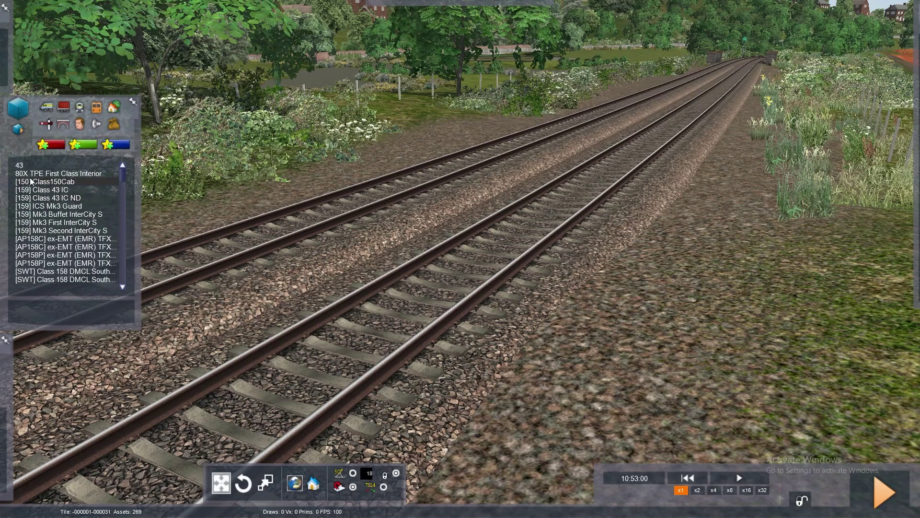
left_click(80, 106)
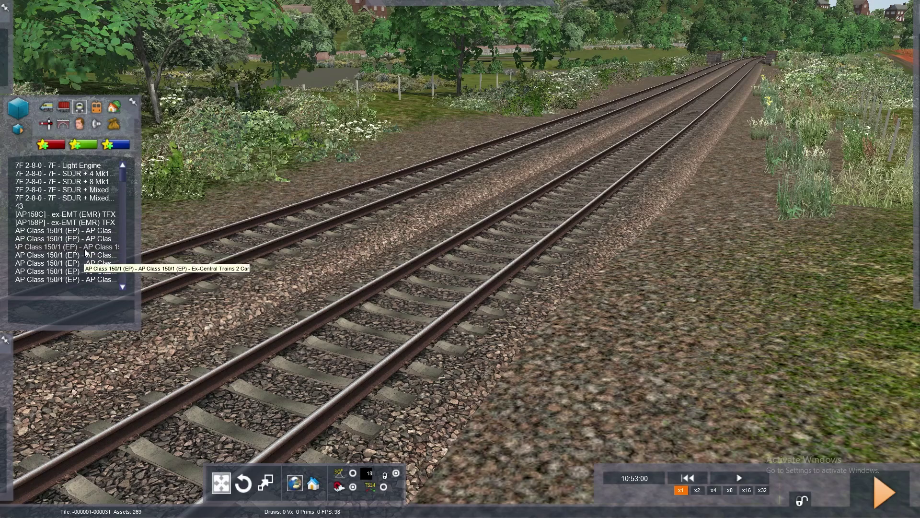
scroll(83, 261, "down", 1)
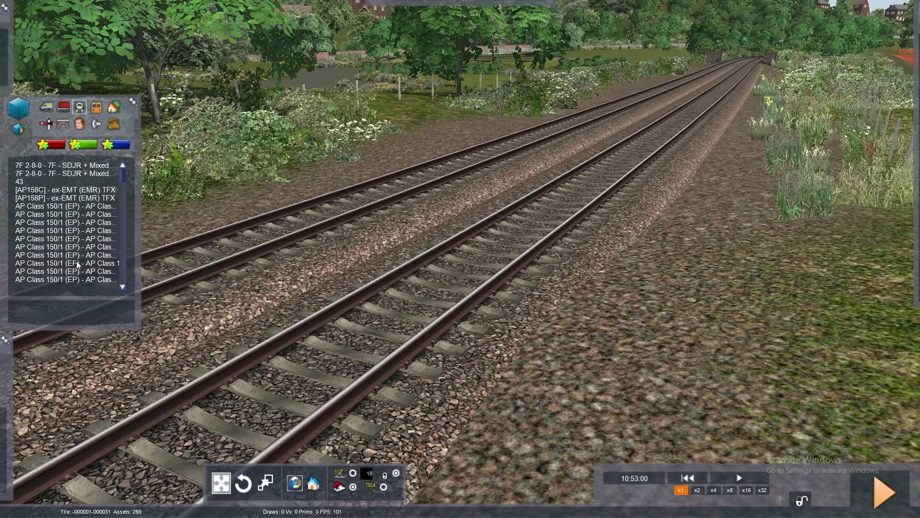
scroll(76, 268, "down", 1)
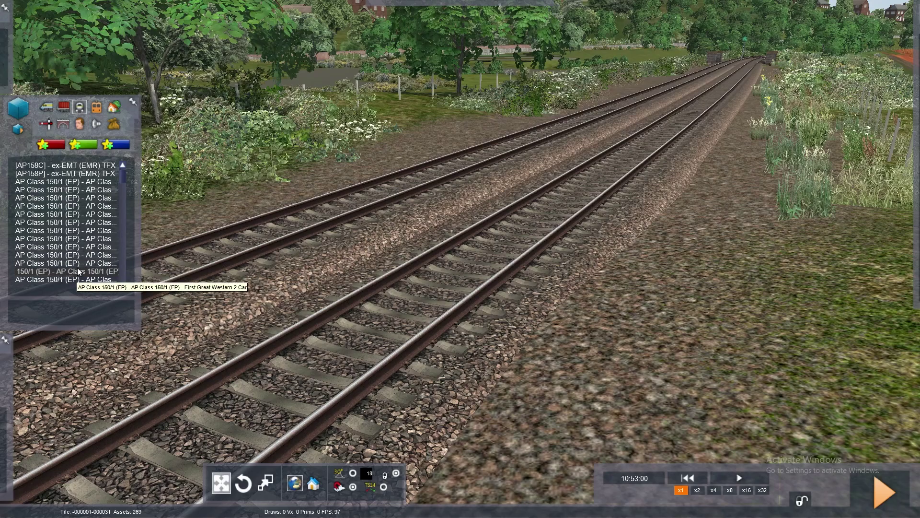
left_click(77, 268)
left_click(318, 244)
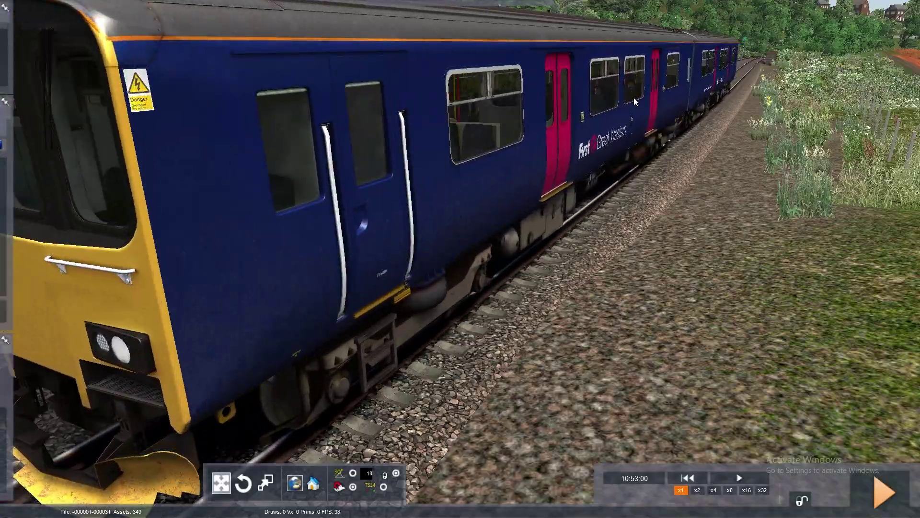
Assign a driver to the Class 150 train from its far end
left_click(615, 118)
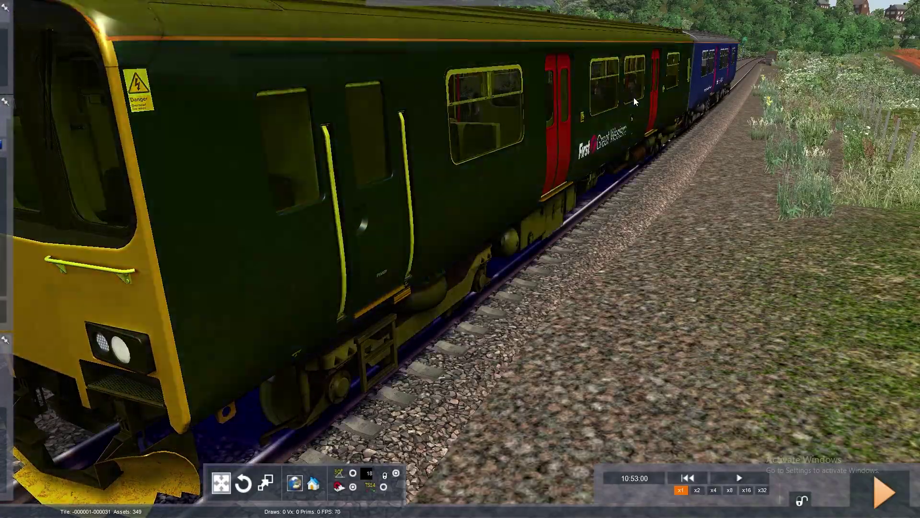
right_click_drag(614, 118, 901, 125)
right_click_drag(499, 25, 569, 24)
left_click(569, 25)
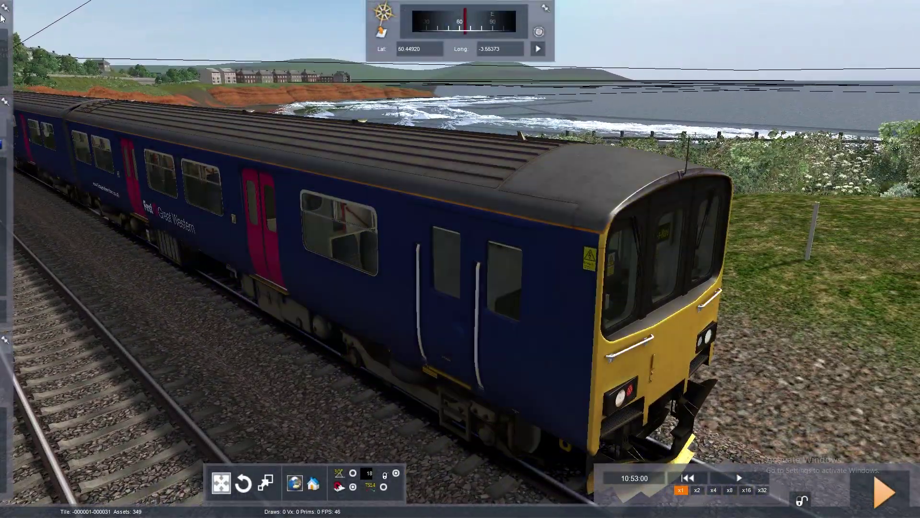
left_click(37, 61)
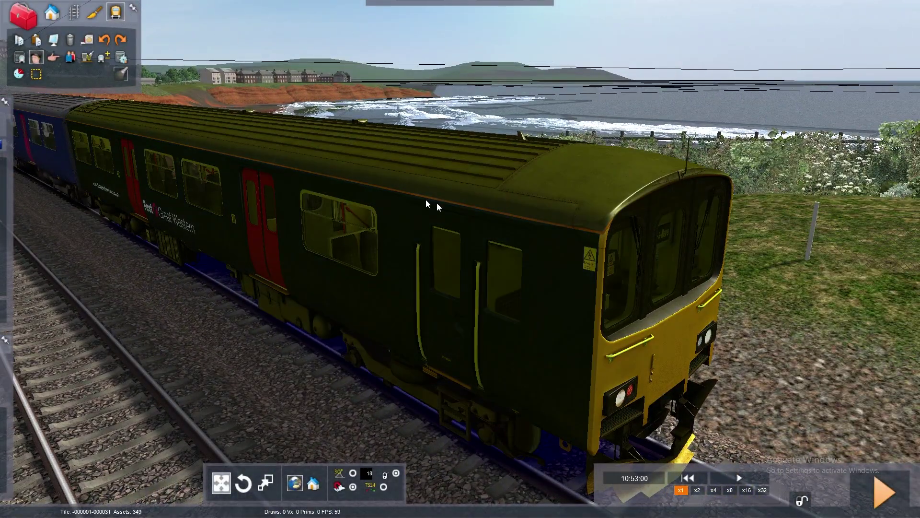
left_click(453, 233)
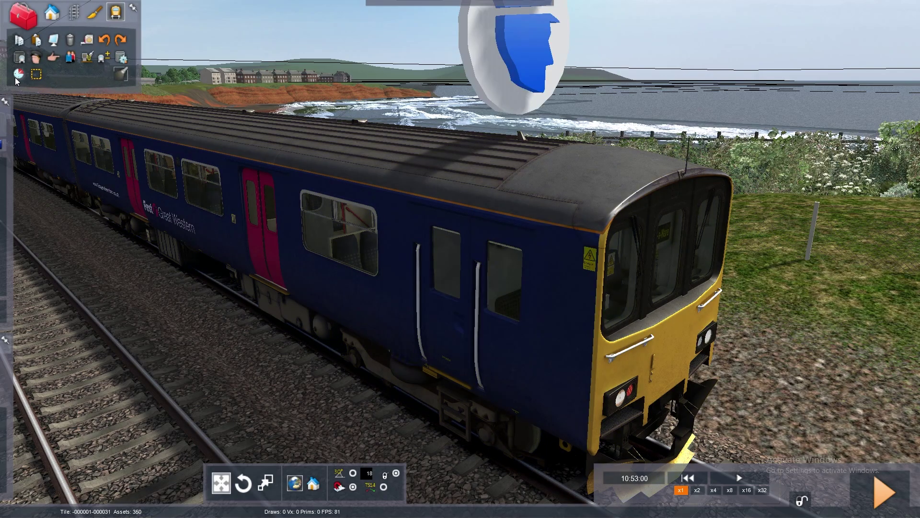
Rename Service1 as TQY - PGN in the scenario timetable
left_click(18, 78)
left_click(352, 25)
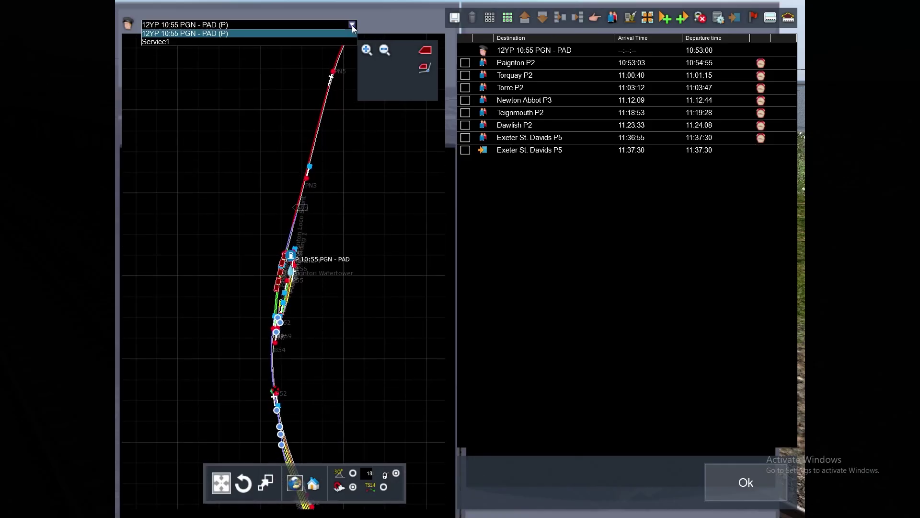
left_click(318, 40)
double_click(481, 52)
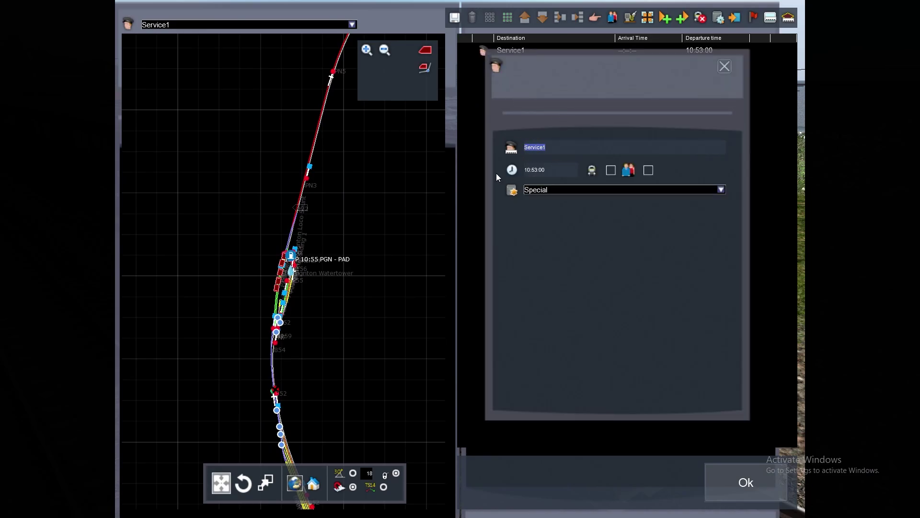
type("TQY - PGN")
Set the TQY - PGN service's class to Stopping Passenger and its start time to 10:55:00
left_click(722, 190)
left_click(631, 232)
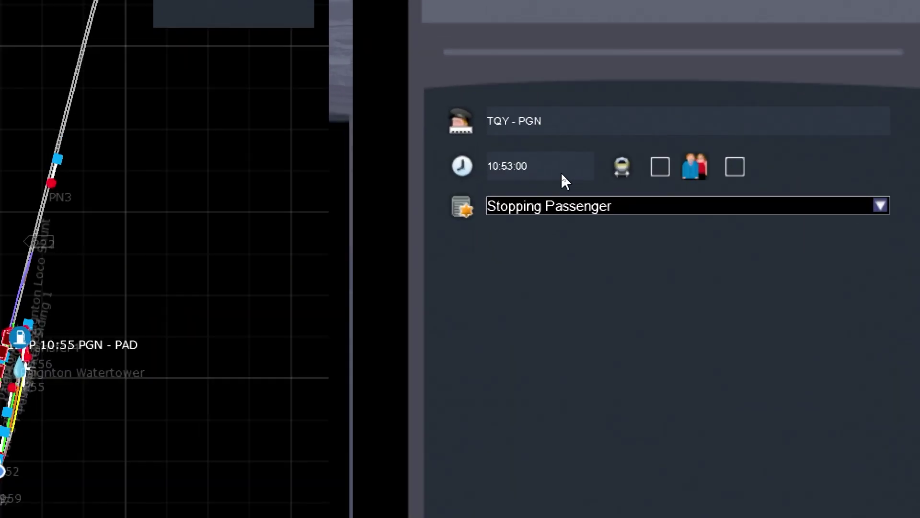
key("BackSpace")
type("5")
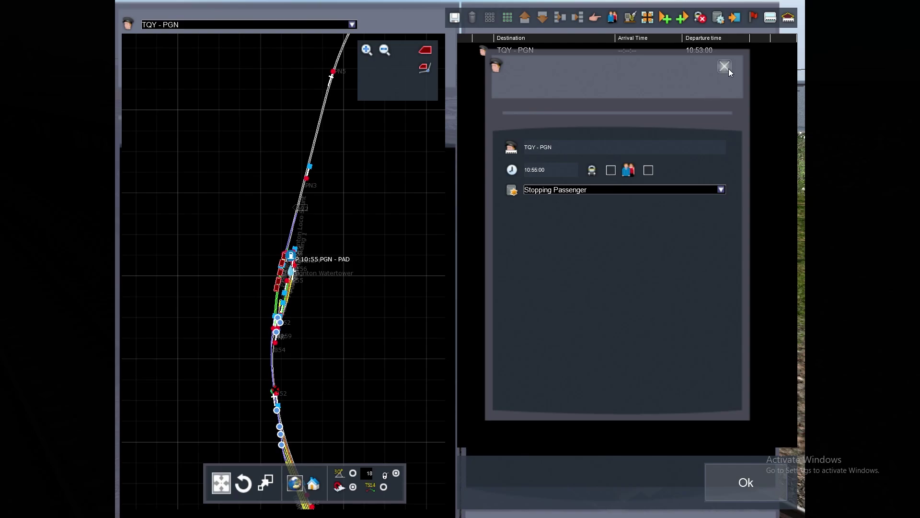
left_click(724, 67)
Add an instruction to the TQY - PGN service with Paignton P1 as its destination
left_click(595, 18)
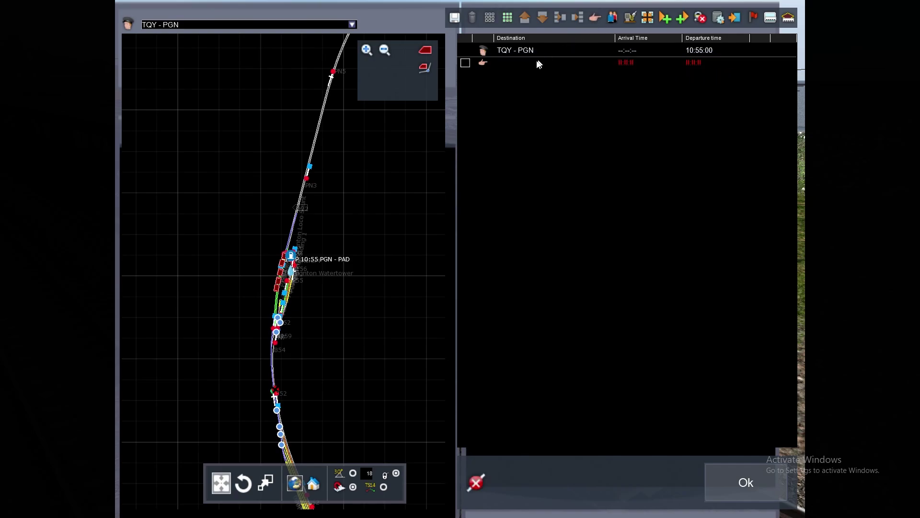
double_click(483, 64)
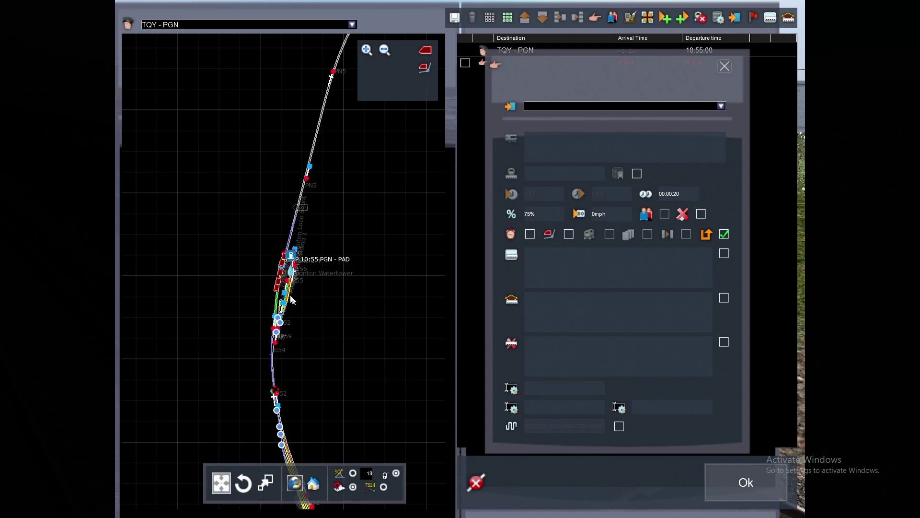
scroll(293, 295, "up", 5)
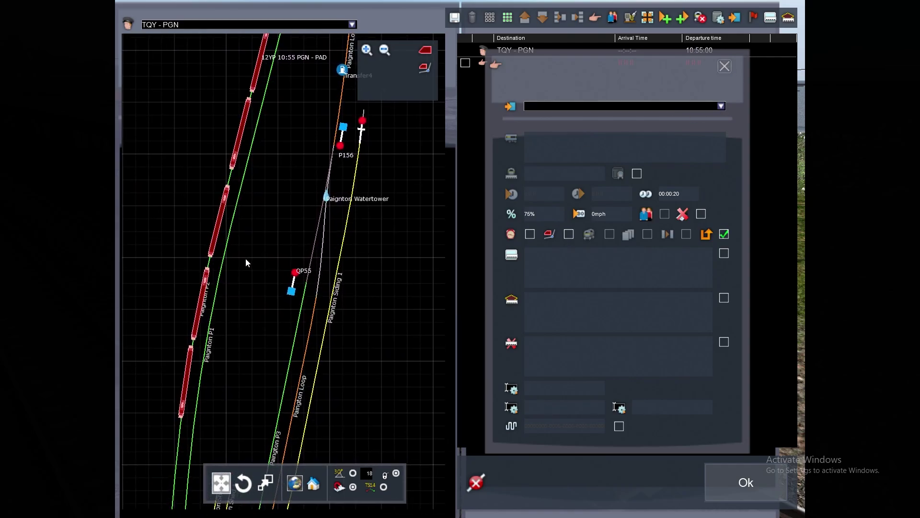
scroll(245, 259, "down", 3)
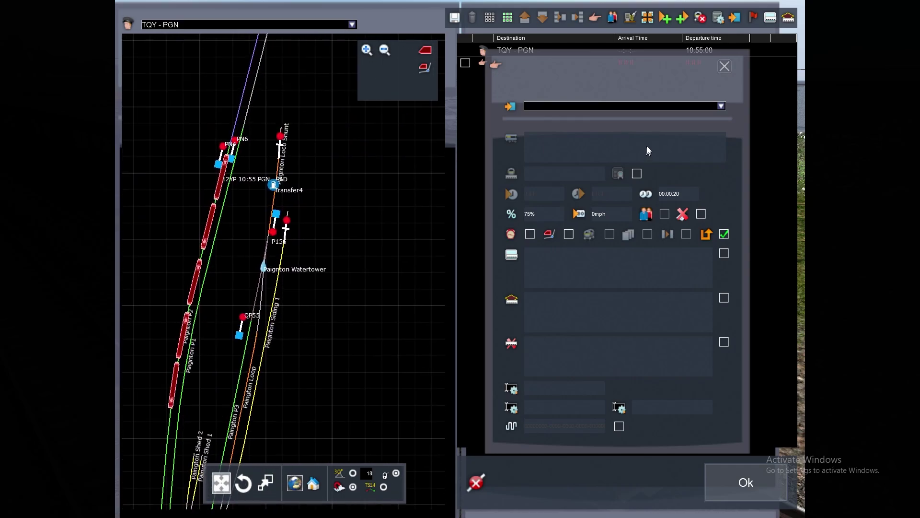
left_click(721, 106)
left_click_drag(726, 128, 721, 178)
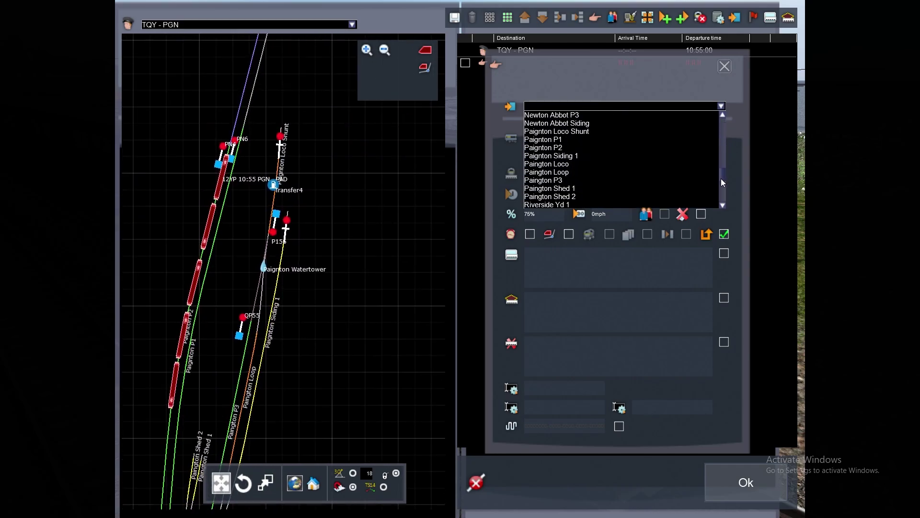
left_click(575, 140)
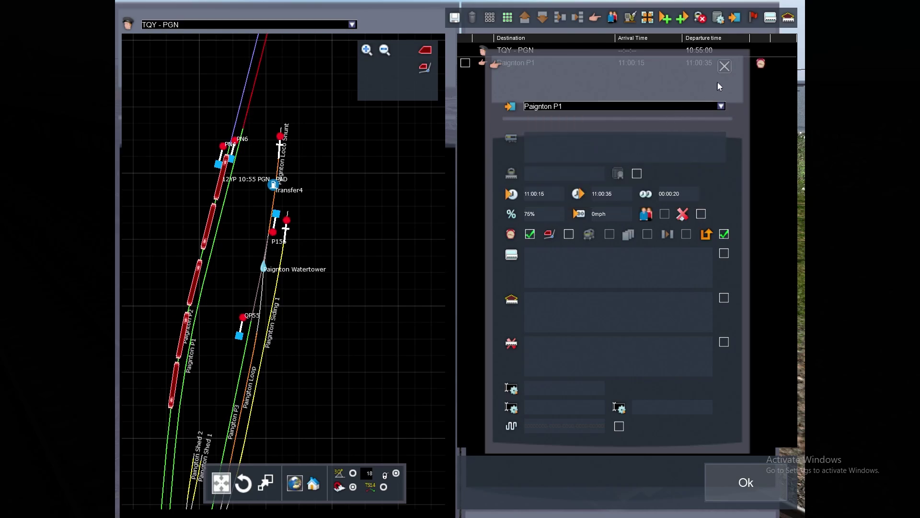
left_click(725, 66)
Examine the TQY - PGN service's path on the map between its train at signal DT221 and Paignton
scroll(313, 171, "down", 5)
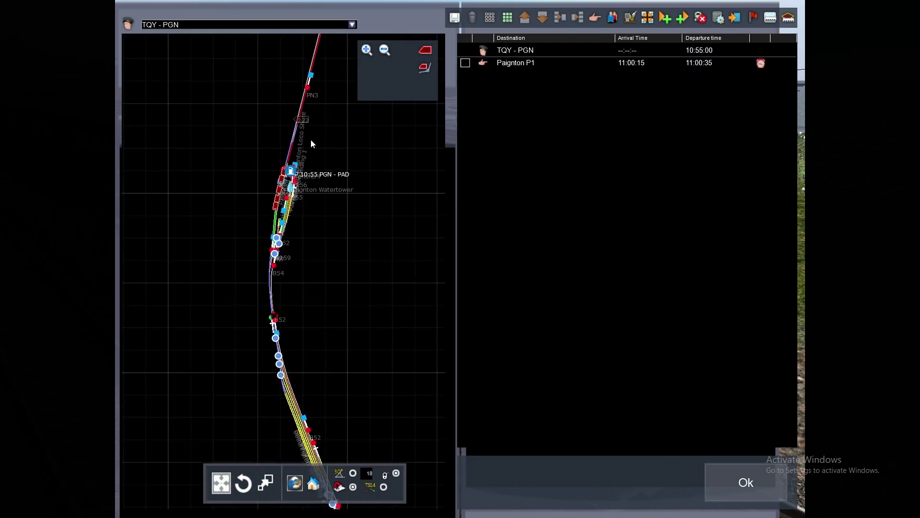
scroll(298, 147, "down", 4)
left_click_drag(294, 154, 254, 194)
left_click_drag(277, 96, 263, 192)
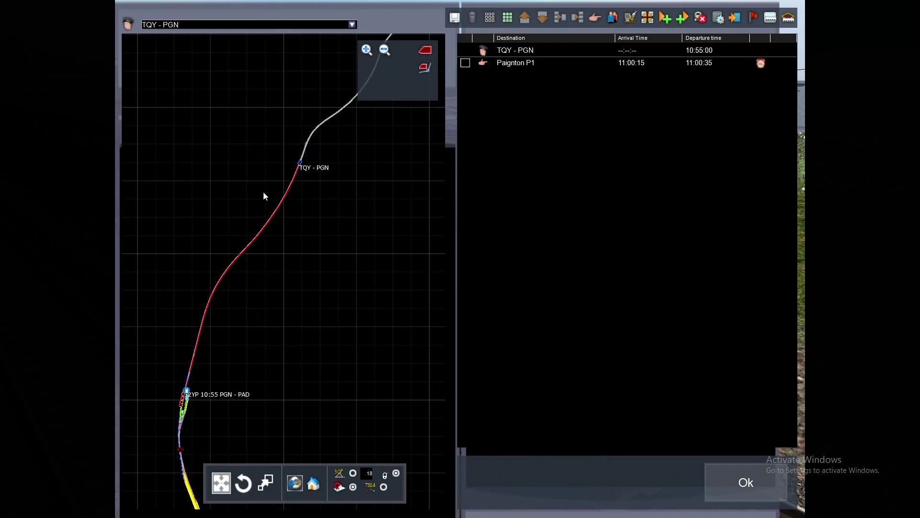
scroll(231, 287, "up", 3)
scroll(231, 288, "up", 5)
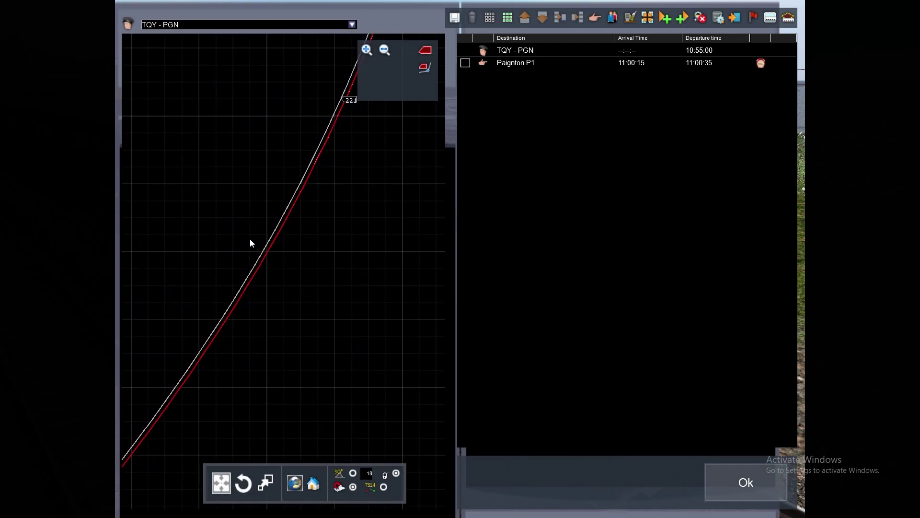
left_click_drag(331, 97, 257, 226)
scroll(300, 137, "up", 4)
left_click_drag(287, 170, 294, 192)
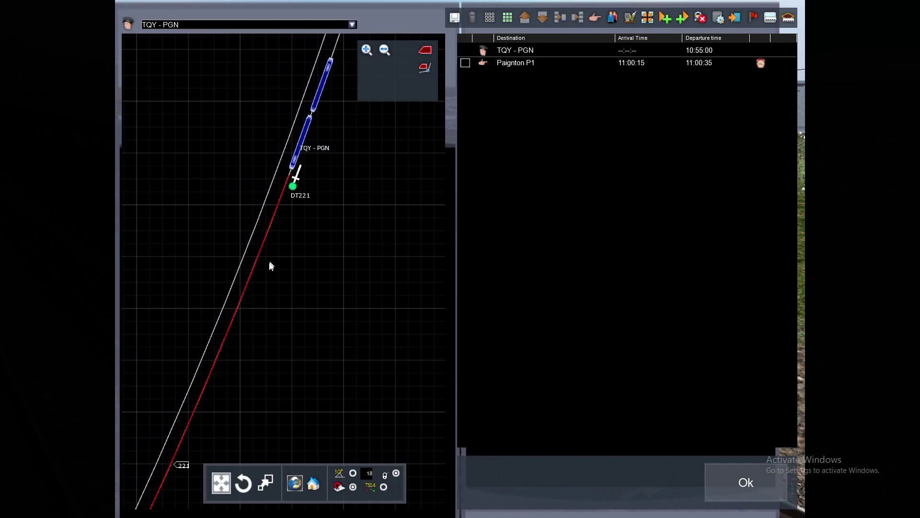
scroll(224, 326, "down", 3)
left_click_drag(173, 401, 298, 228)
scroll(259, 253, "down", 4)
left_click_drag(194, 337, 241, 228)
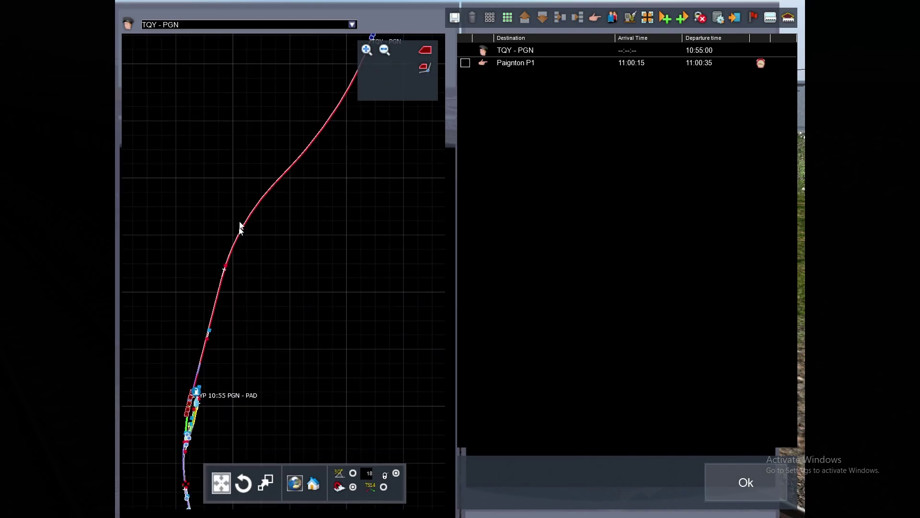
Examine the TQY - PGN path on the map around signal PN3 and the approach to Paignton's platforms and waiting train
left_click_drag(179, 398, 204, 290)
scroll(206, 259, "up", 4)
left_click_drag(208, 252, 284, 247)
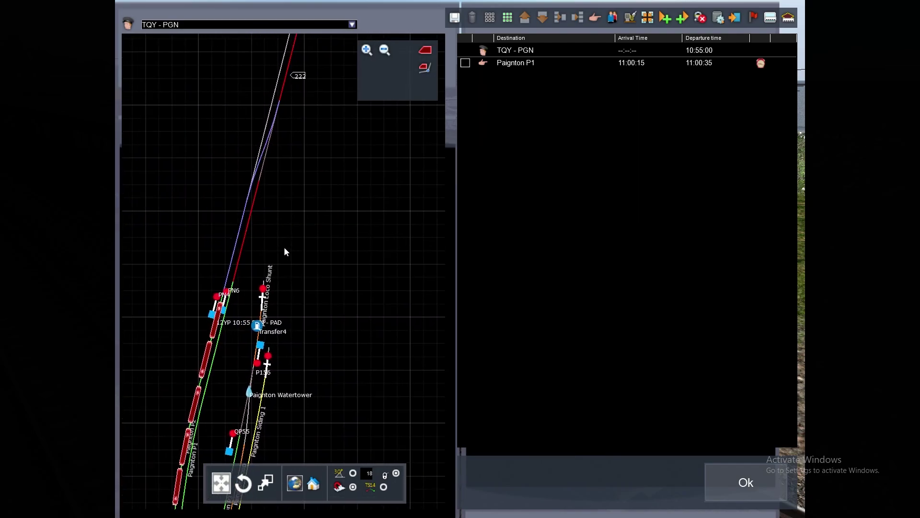
scroll(274, 280, "up", 2)
left_click_drag(275, 280, 312, 190)
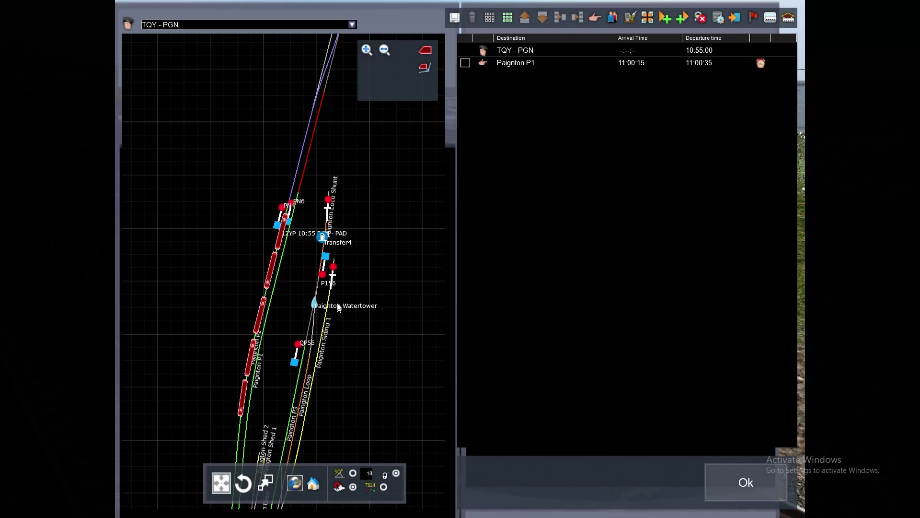
scroll(244, 314, "down", 2)
scroll(238, 285, "up", 5)
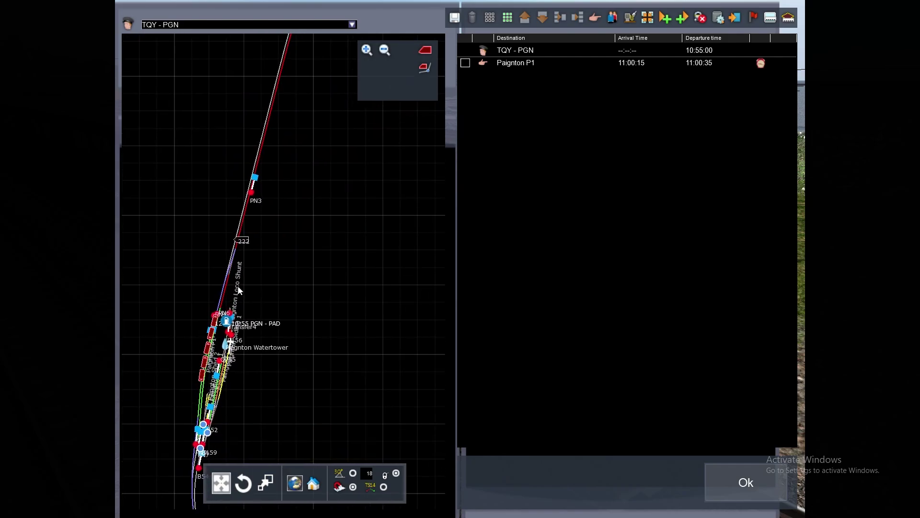
scroll(240, 268, "down", 3)
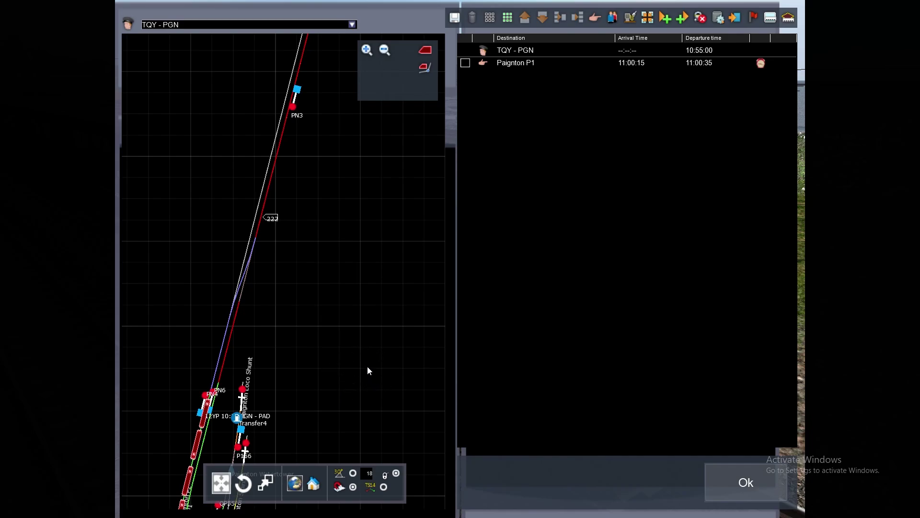
scroll(331, 284, "down", 3)
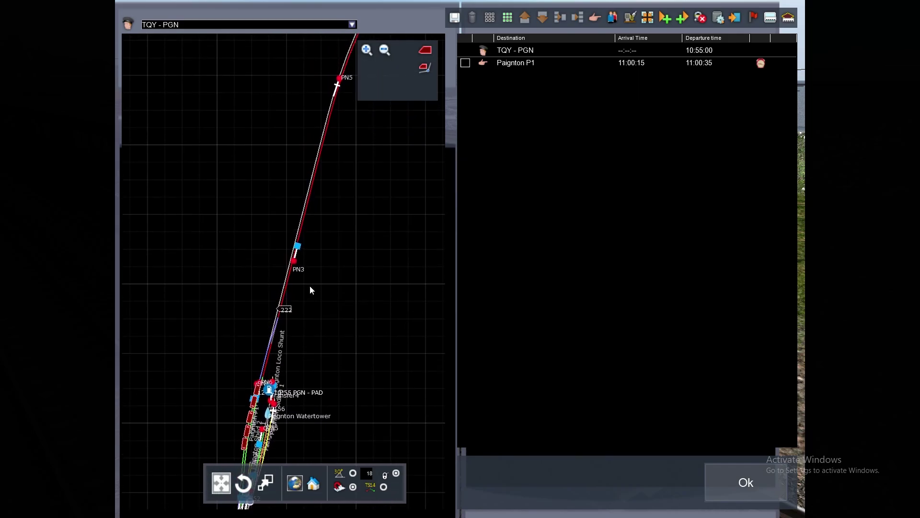
scroll(310, 286, "down", 5)
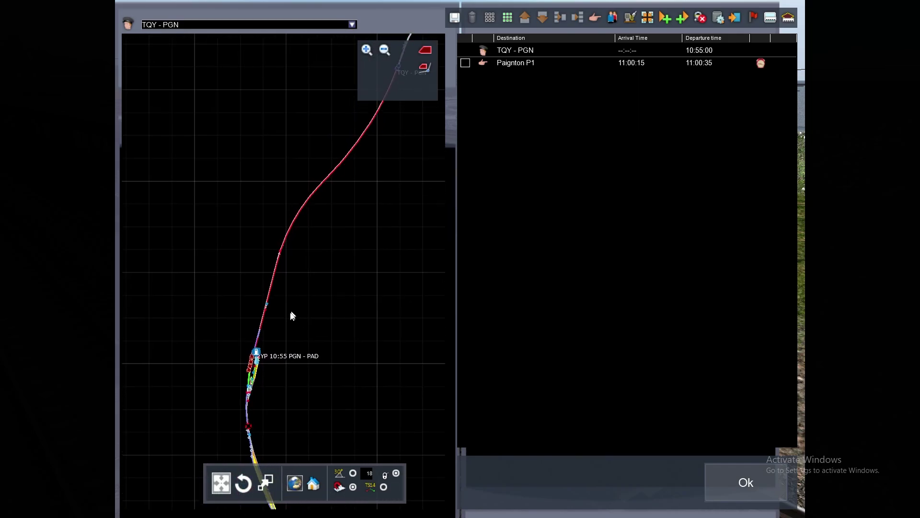
left_click_drag(342, 235, 270, 355)
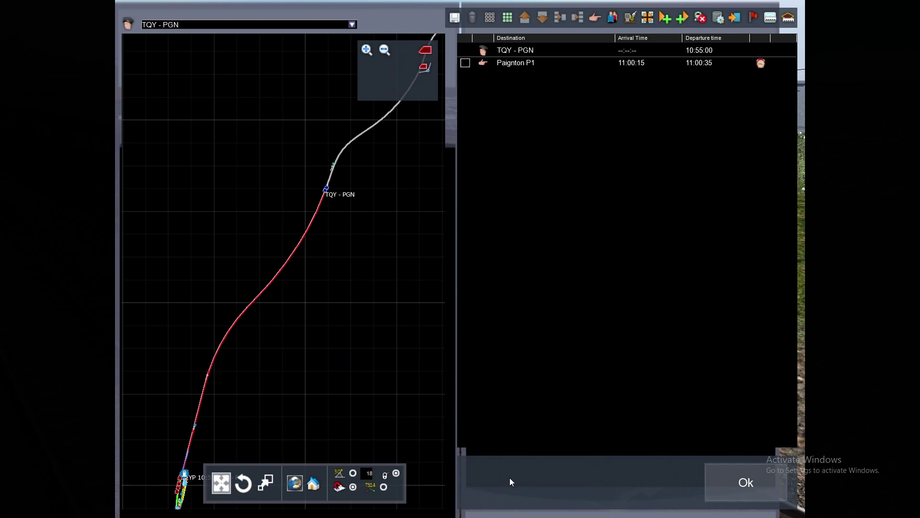
scroll(284, 382, "down", 4)
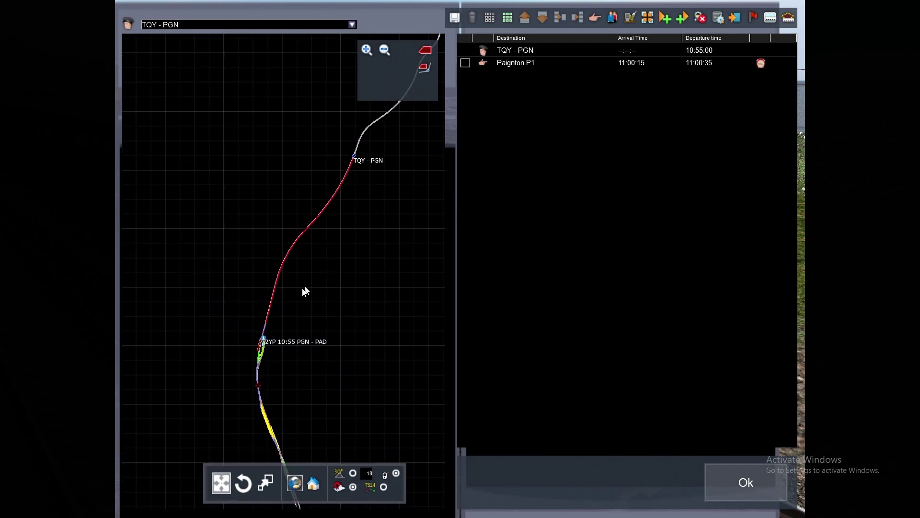
scroll(269, 320, "up", 5)
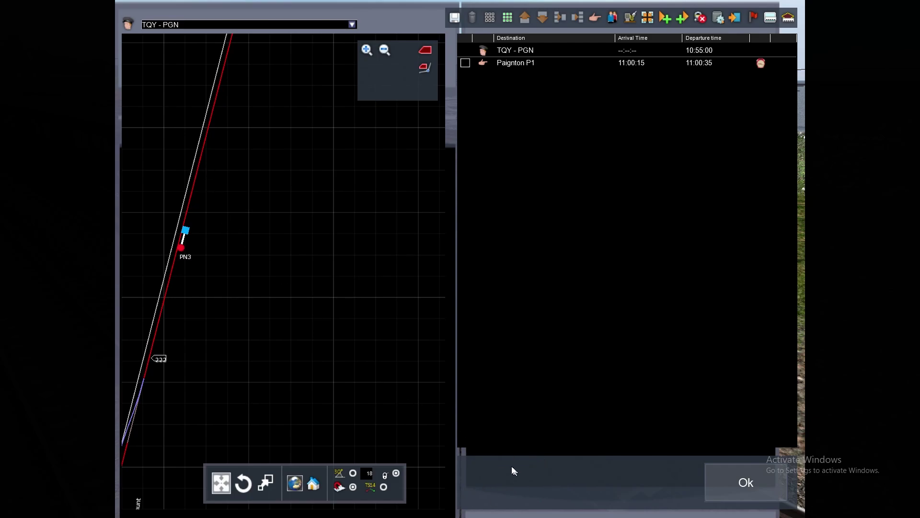
left_click(731, 490)
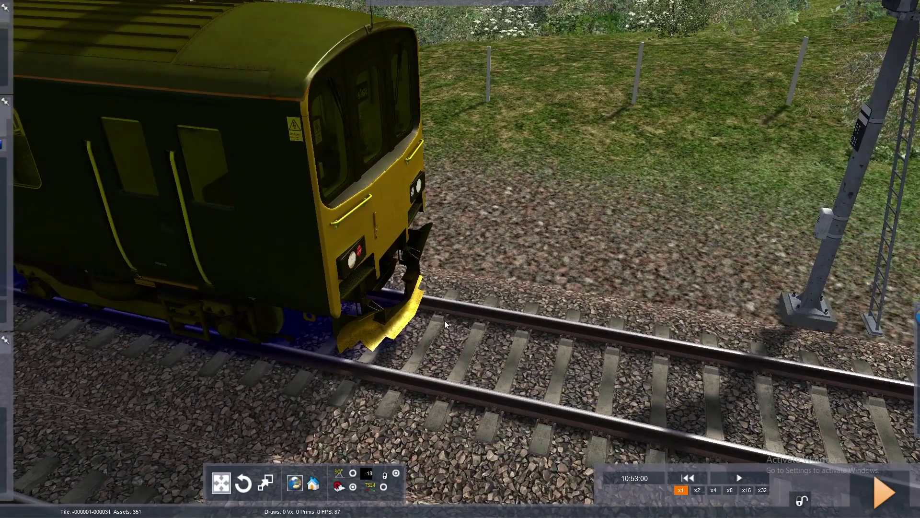
Jump to the 07_Newton_Abbot station marker and bring the view down to platform level at the station's end
right_click_drag(445, 320, 433, 323)
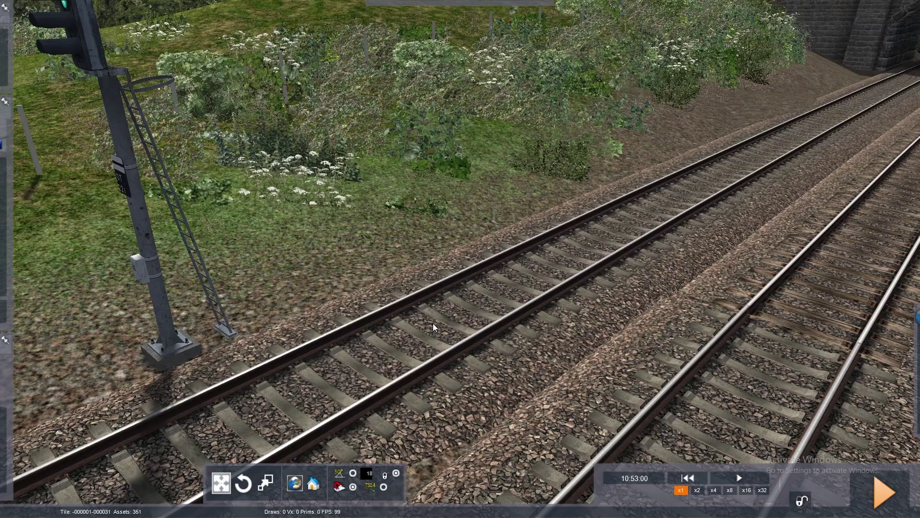
mouse_move(539, 33)
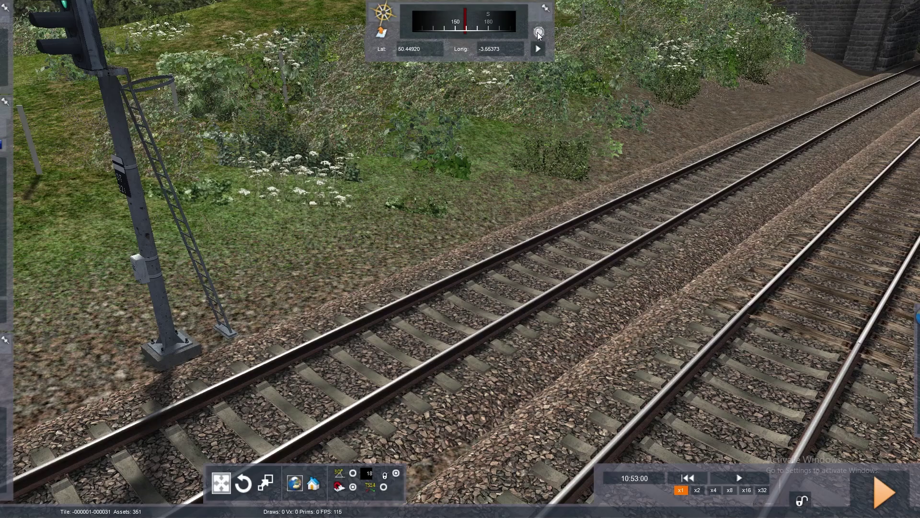
left_click(538, 34)
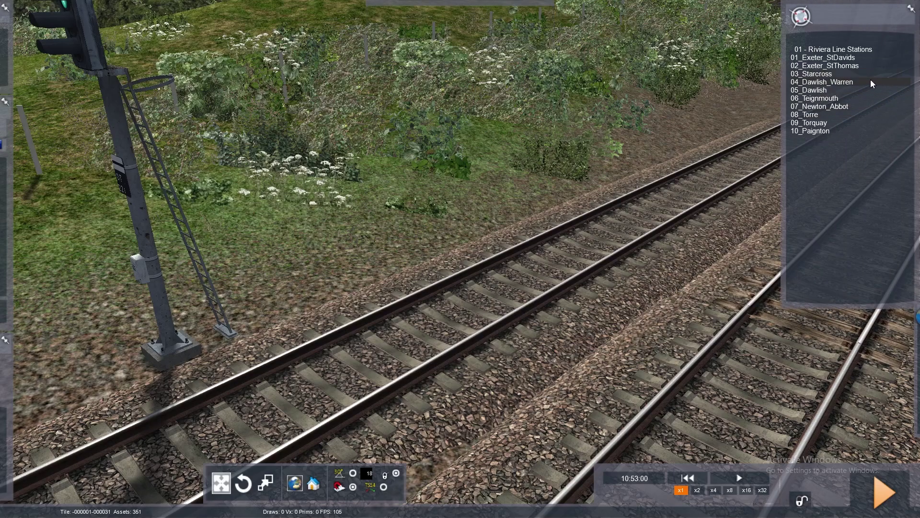
left_click(855, 106)
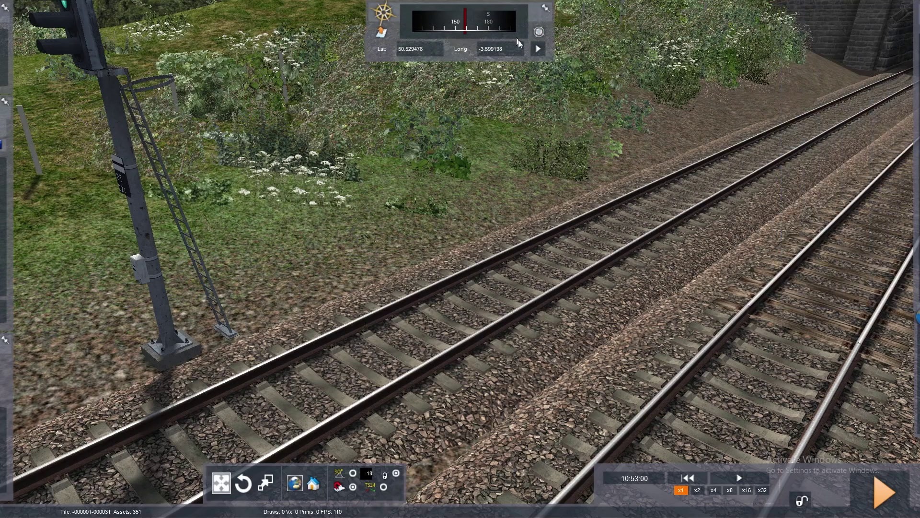
left_click(539, 48)
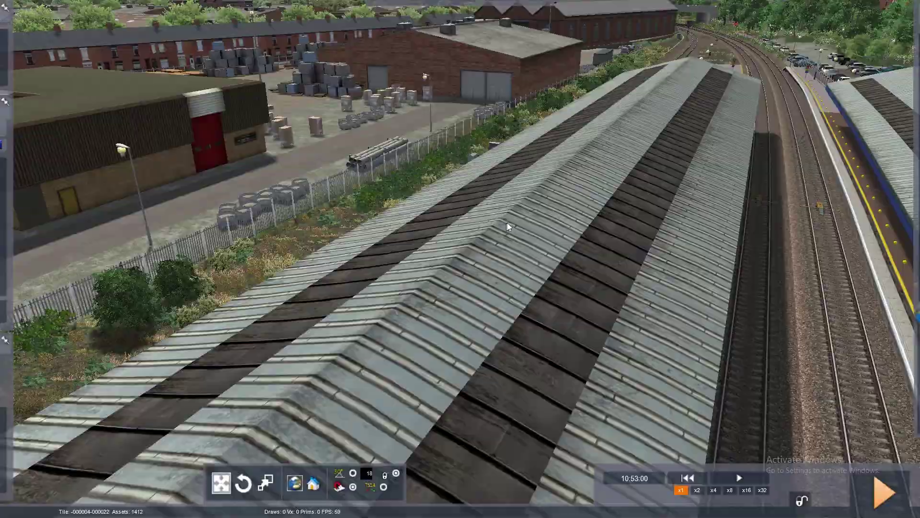
right_click_drag(507, 225, 839, 202)
key("Down")
key("Left")
key("Down")
key("Left")
key("Up")
key("Left")
key("Up")
Review the stops and times of the 12YP 10:55 PGN - PAD player service in the scenario timetable
mouse_move(9, 46)
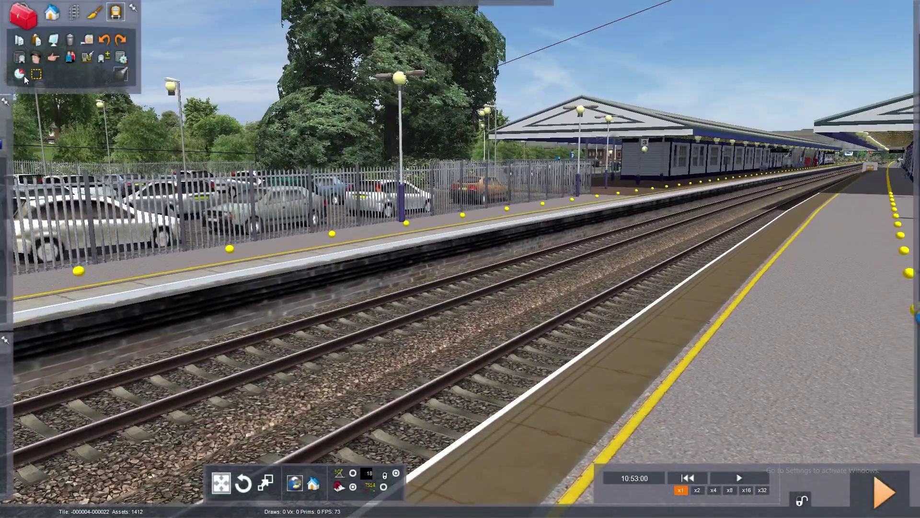
left_click(23, 75)
left_click(353, 24)
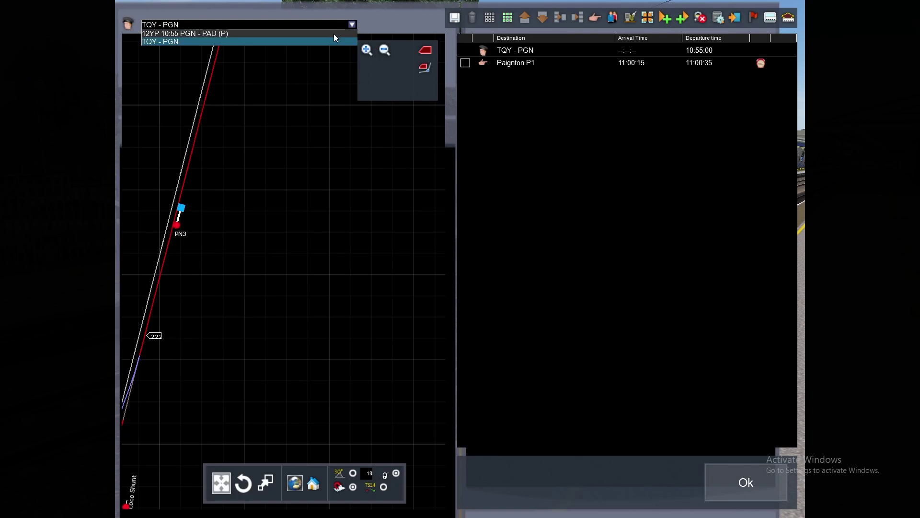
left_click(334, 33)
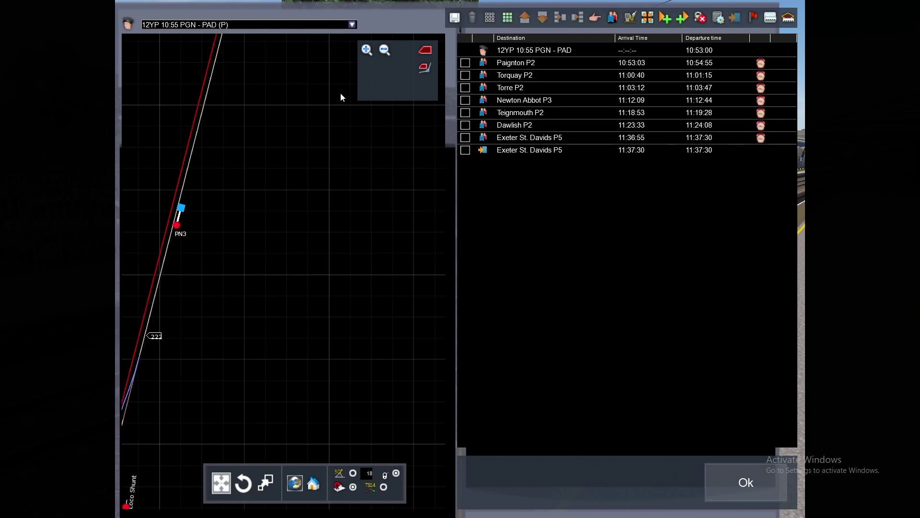
left_click(353, 25)
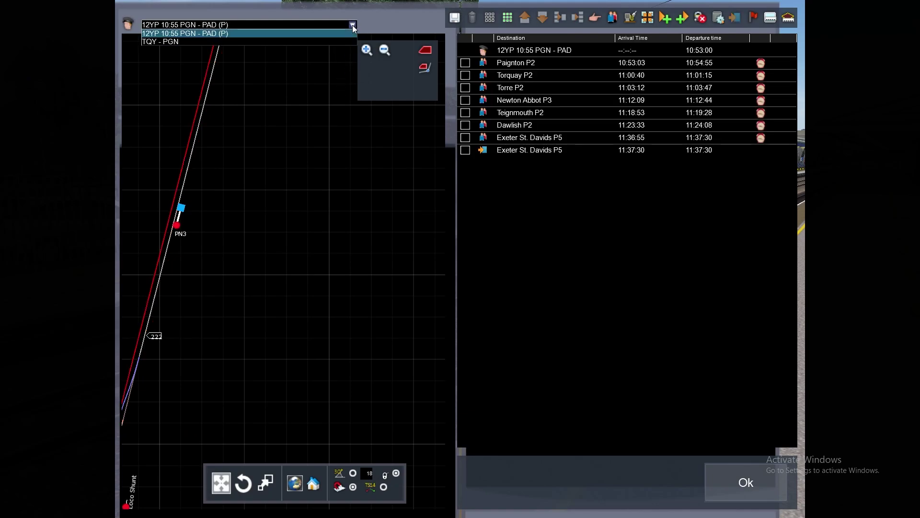
left_click(324, 41)
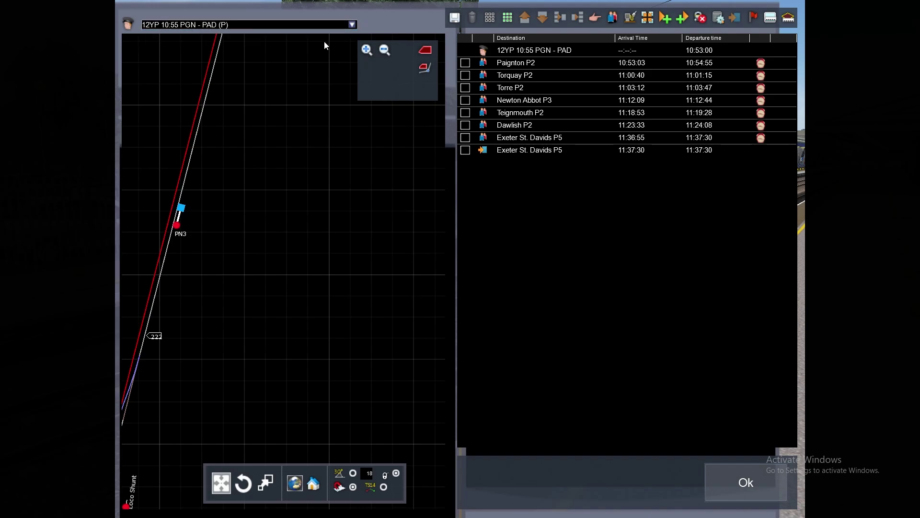
left_click(712, 477)
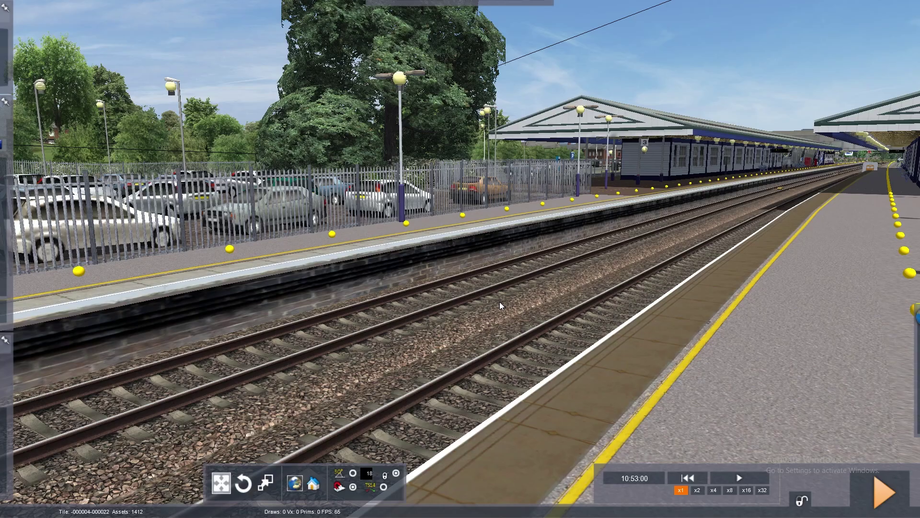
Place the High Speed Train (AP) - CrossCountry 2+7 Sliding Door consist on the track beside Newton Abbot platform 3
right_click_drag(487, 278, 599, 270)
key("Left")
mouse_move(5, 192)
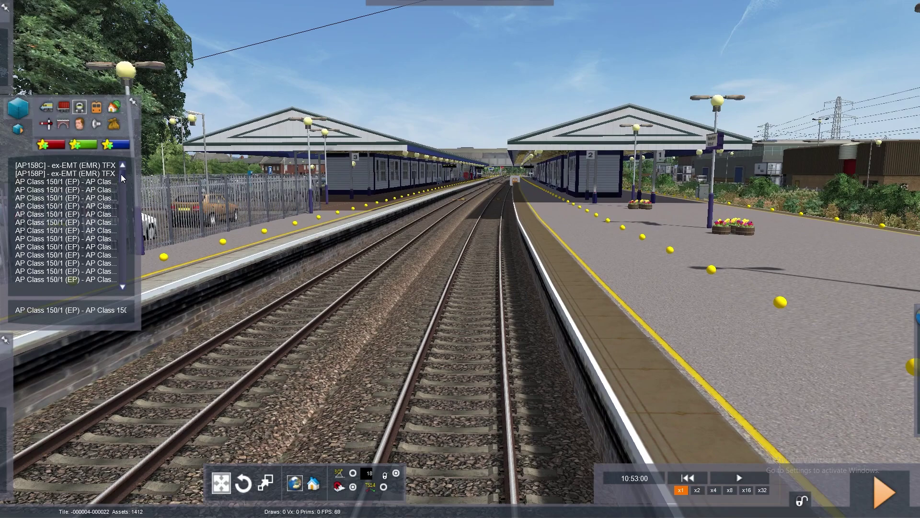
left_click_drag(121, 174, 119, 260)
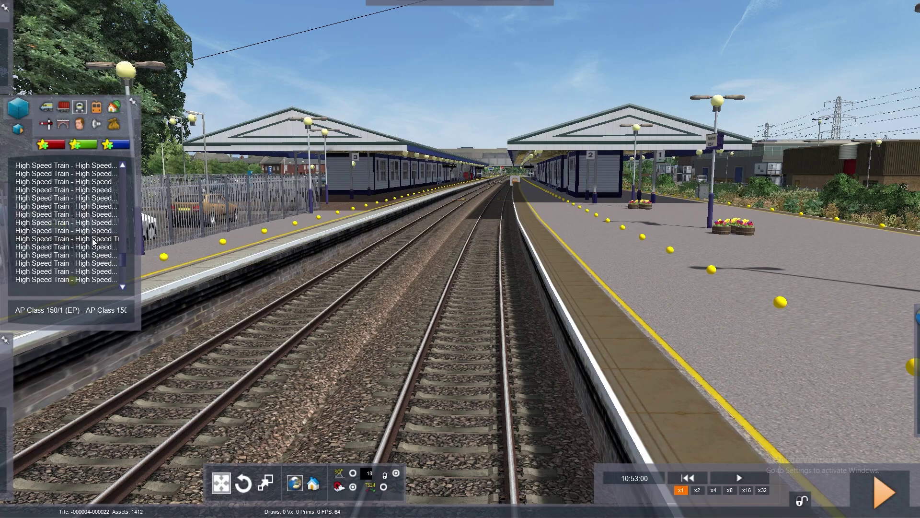
scroll(94, 239, "up", 1)
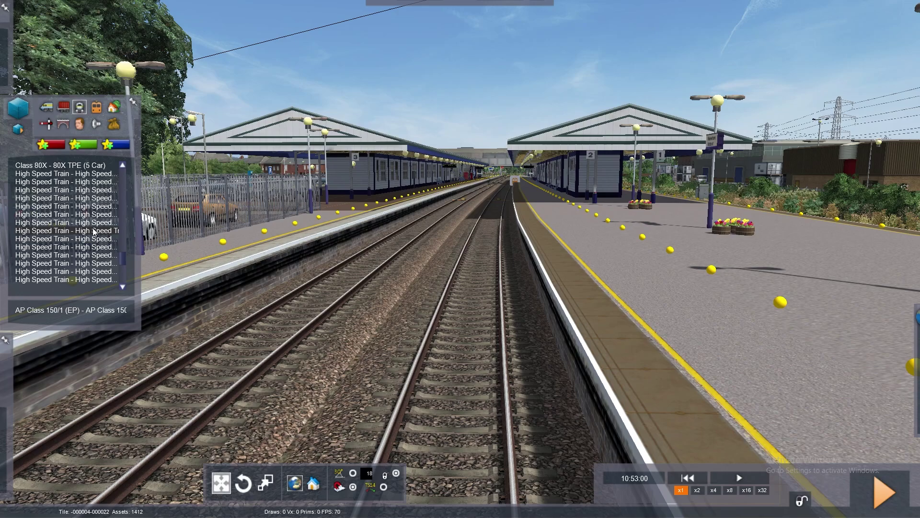
scroll(94, 232, "up", 6)
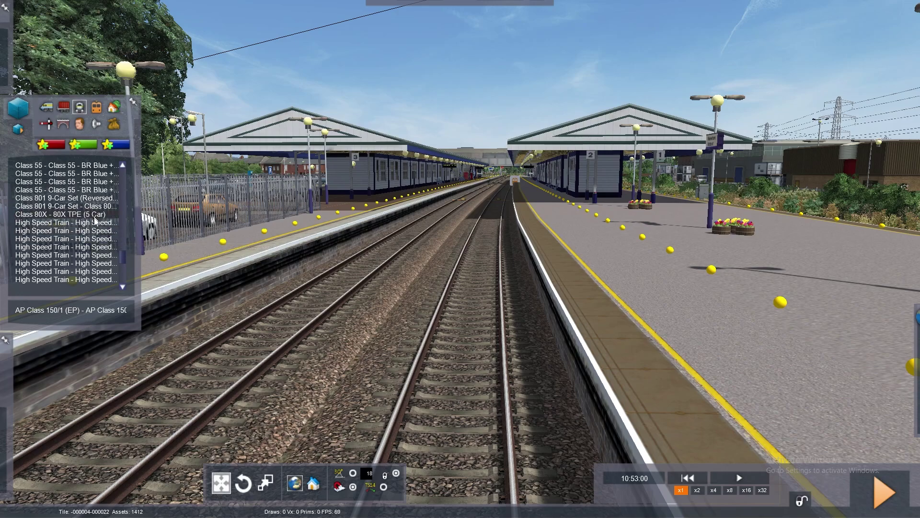
left_click(94, 232)
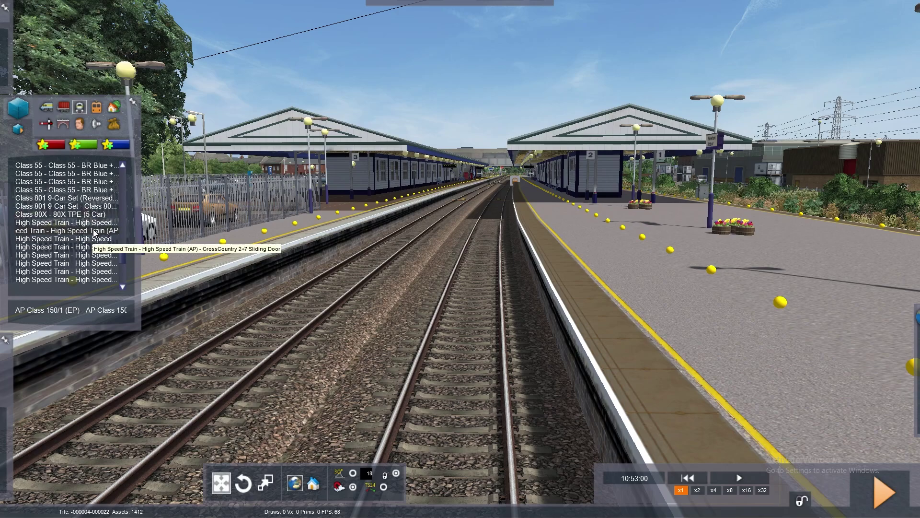
left_click(375, 256)
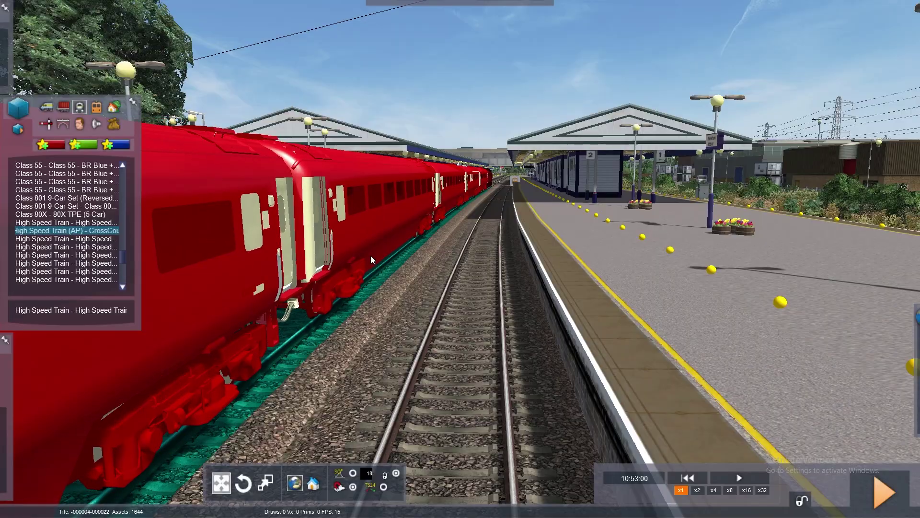
right_click_drag(370, 255, 250, 345)
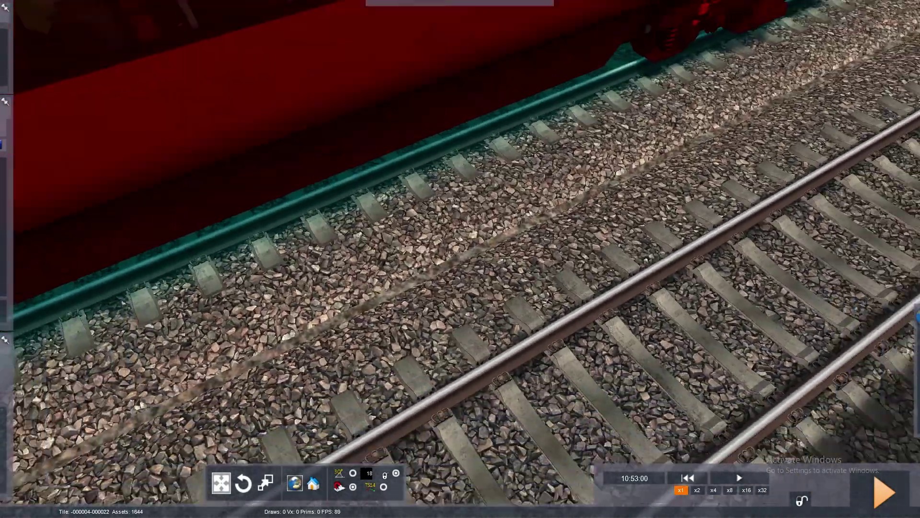
scroll(370, 255, "down", 8)
right_click_drag(370, 255, 427, 223)
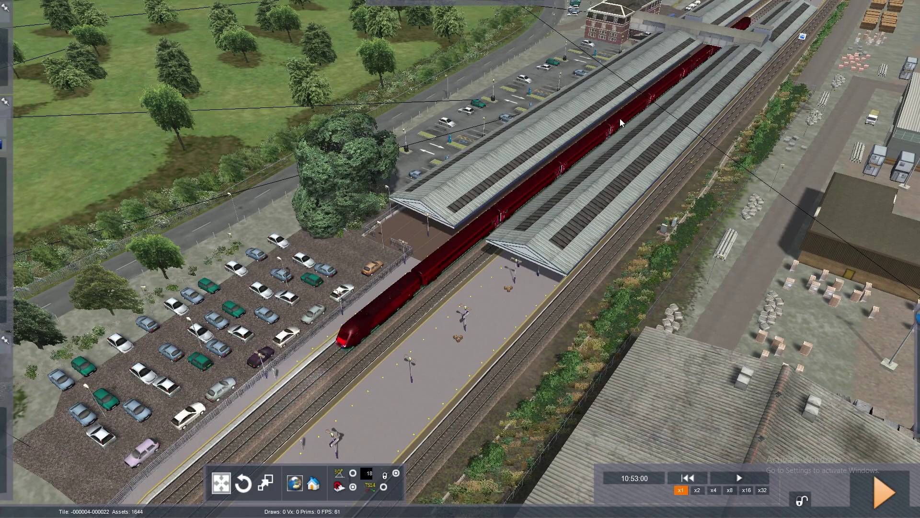
left_click(603, 133)
Add a driver to the CrossCountry High Speed Train's power car 43285 at Newton Abbot
right_click_drag(603, 136, 536, 201)
scroll(460, 230, "up", 5)
scroll(460, 259, "up", 3)
right_click_drag(460, 259, 347, 225)
key("Up")
key("Up")
key("Right")
key("Up")
key("Left")
key("Down")
key("Right")
key("Up")
key("Right")
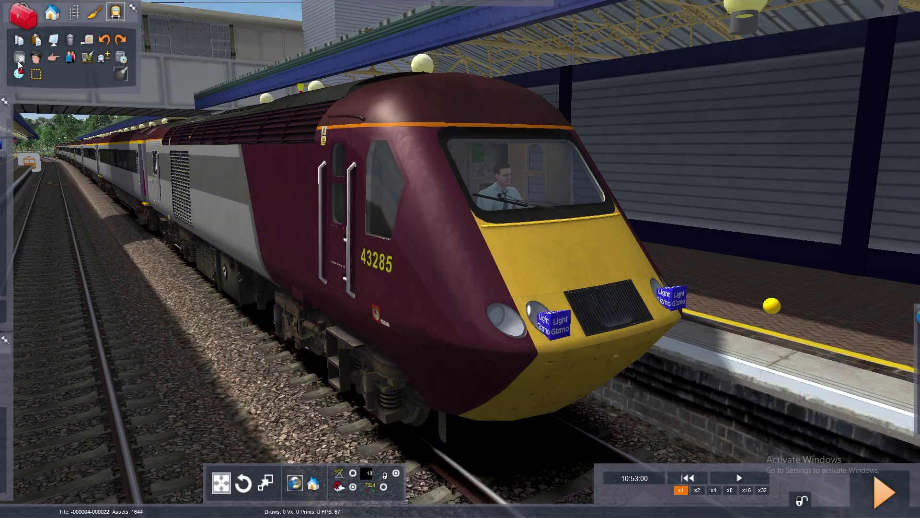
left_click(35, 59)
left_click(312, 230)
mouse_move(312, 230)
right_mouse_down()
mouse_move(379, 249)
mouse_move(321, 244)
mouse_move(312, 256)
mouse_move(323, 266)
right_mouse_up()
key("Down")
key("Right")
key("Up")
key("Up")
right_click_drag(220, 141, 222, 120)
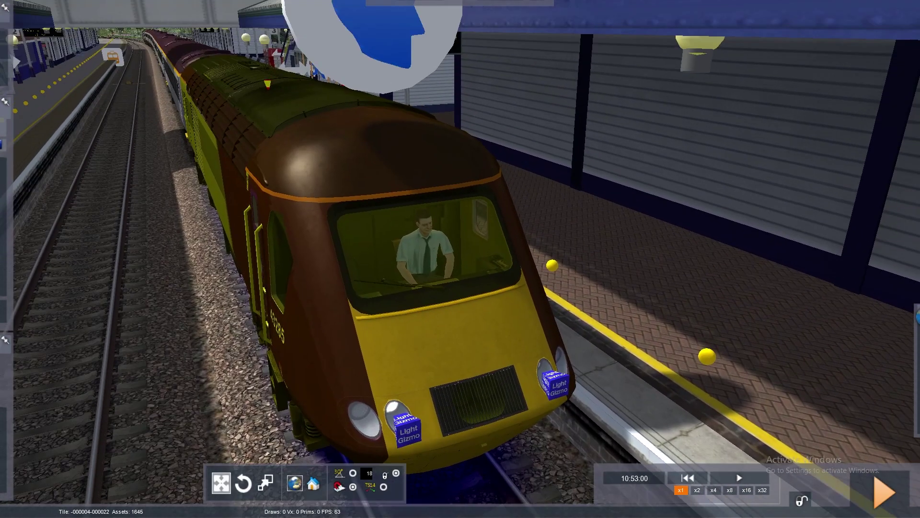
Rename Service1 as ply - edn in the scenario timetable
mouse_move(1, 58)
left_click(21, 78)
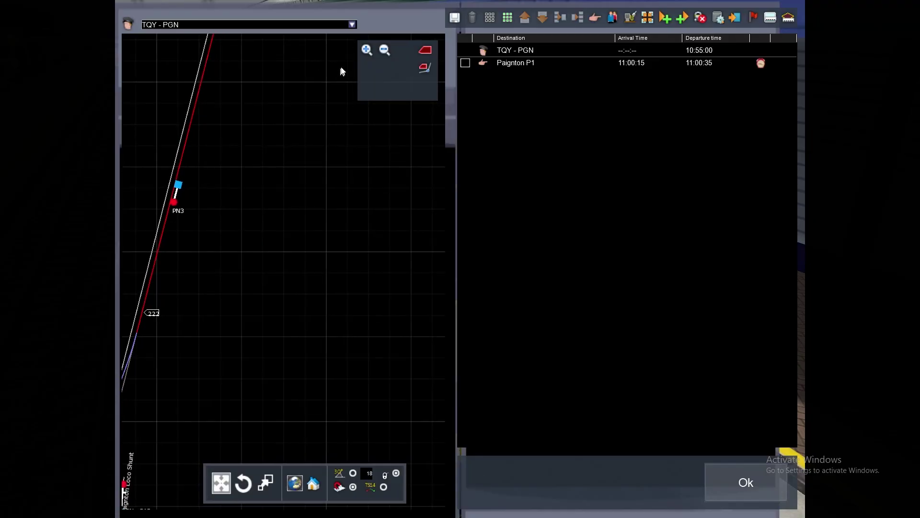
left_click(353, 27)
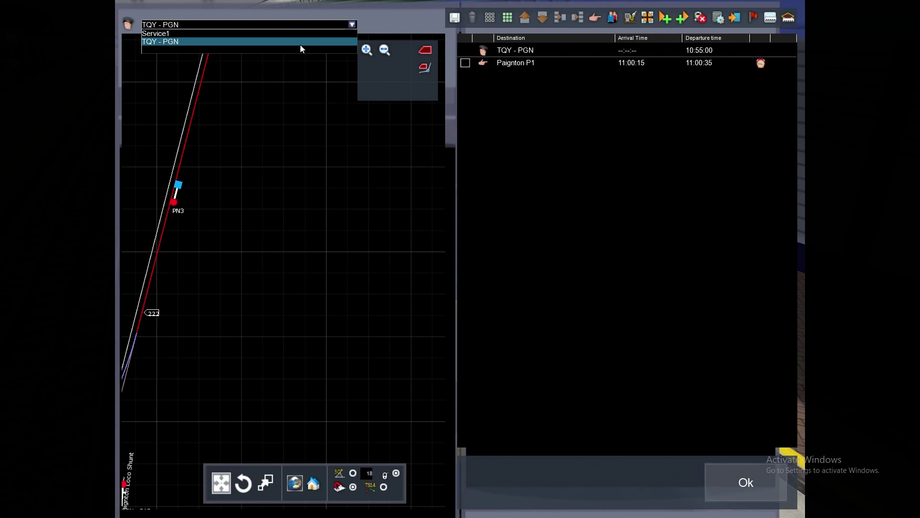
left_click(270, 34)
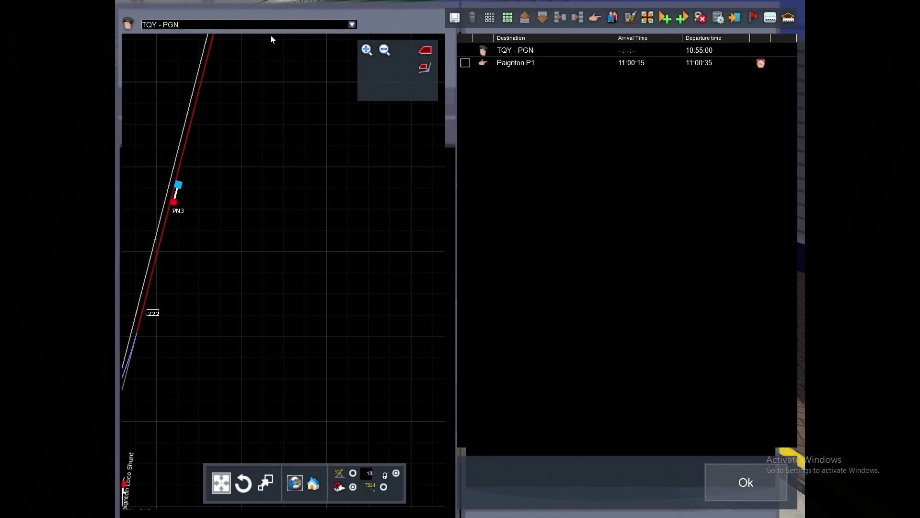
left_click(483, 51)
double_click(542, 149)
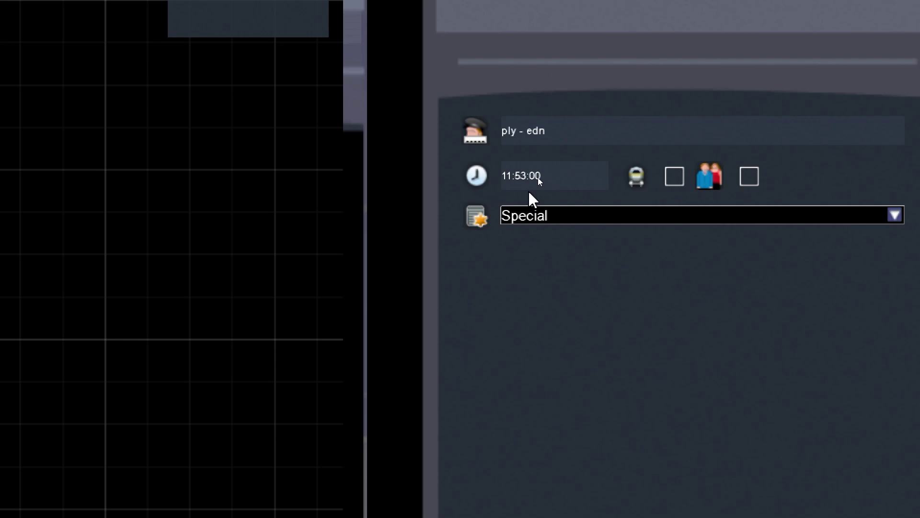
Set the ply - edn service's start time to 11:04:00 and its service class to Express Passenger
type("4")
left_click(894, 215)
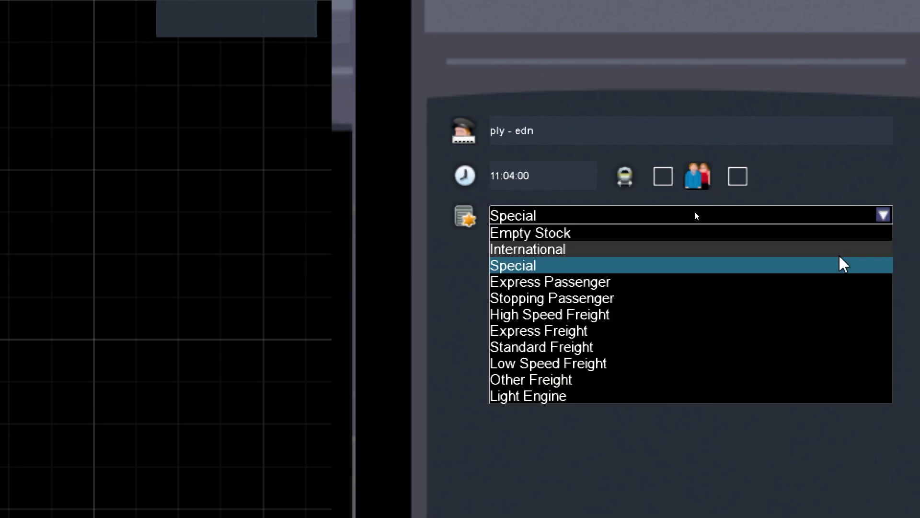
left_click(801, 283)
left_click(891, 0)
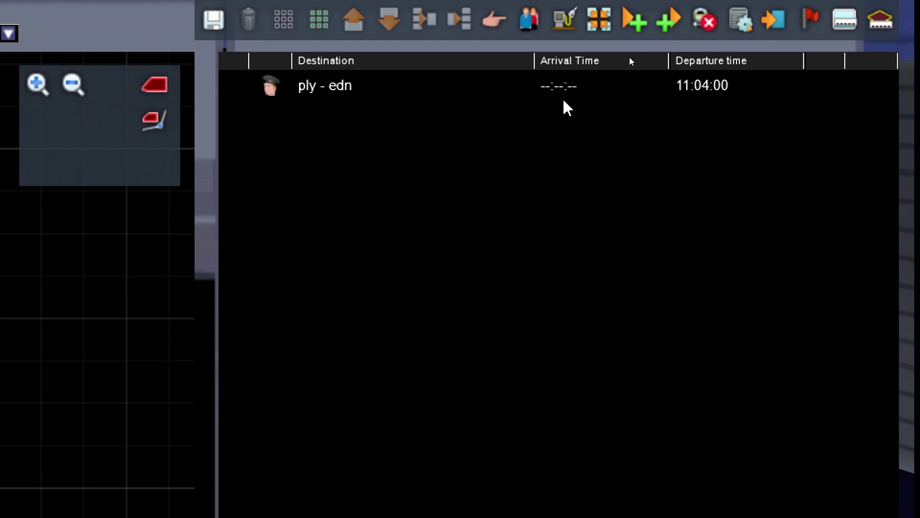
Add a stop instruction to the ply - edn service and open its settings
left_click(496, 21)
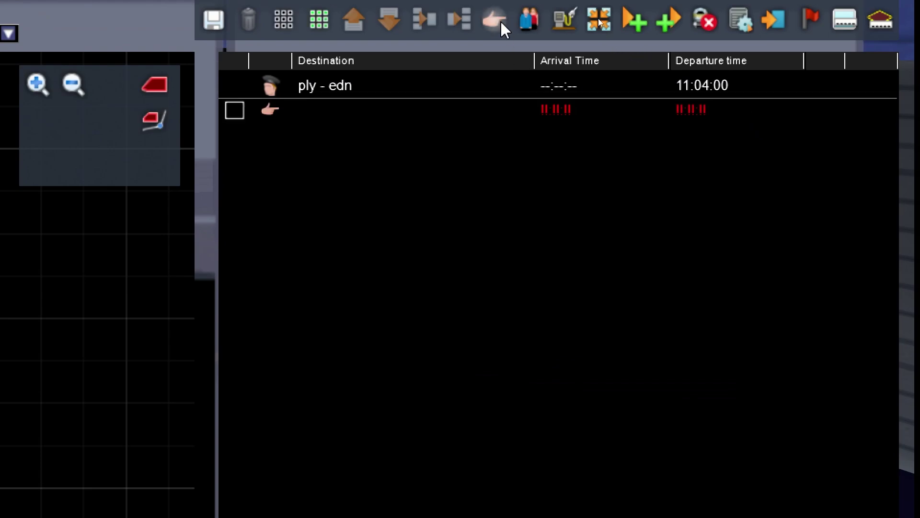
left_click(270, 115)
left_click(746, 197)
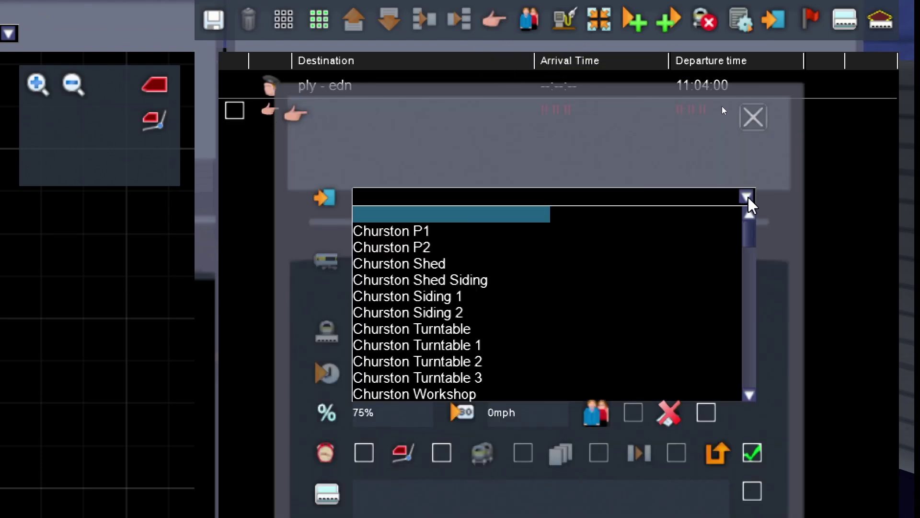
left_click(746, 196)
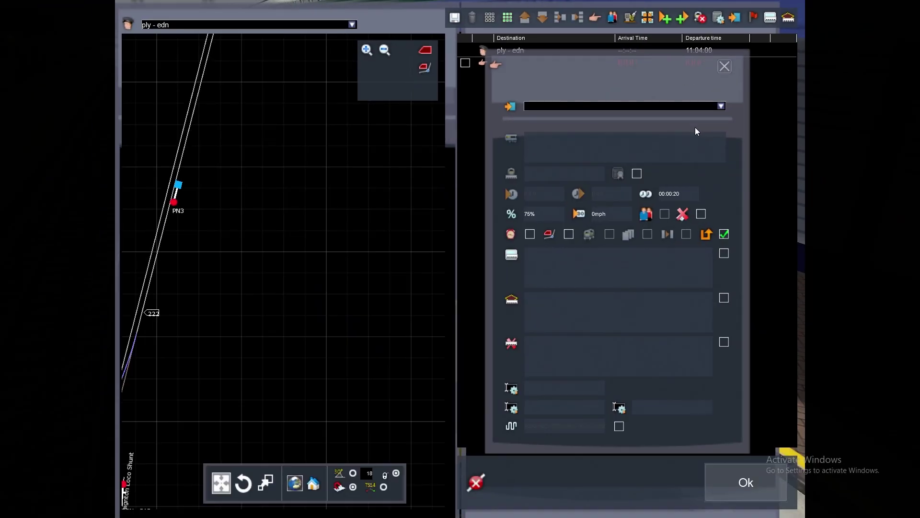
Examine the route map's northern branches to identify the portals where the service could leave the route
scroll(302, 235, "down", 8)
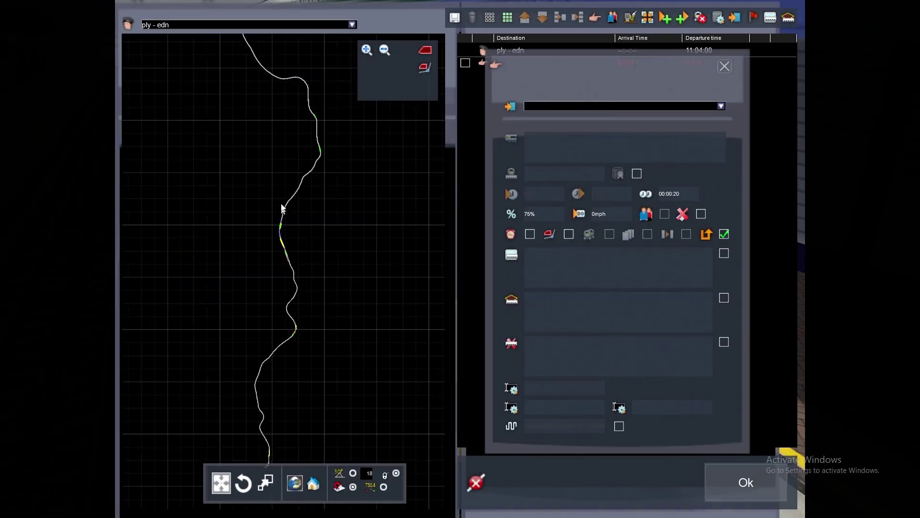
scroll(235, 268, "down", 2)
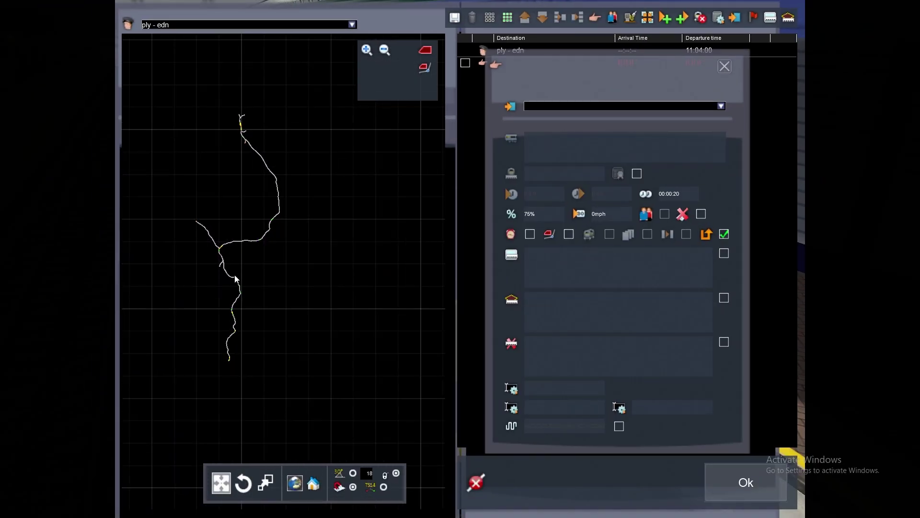
scroll(214, 240, "up", 6)
scroll(214, 224, "up", 4)
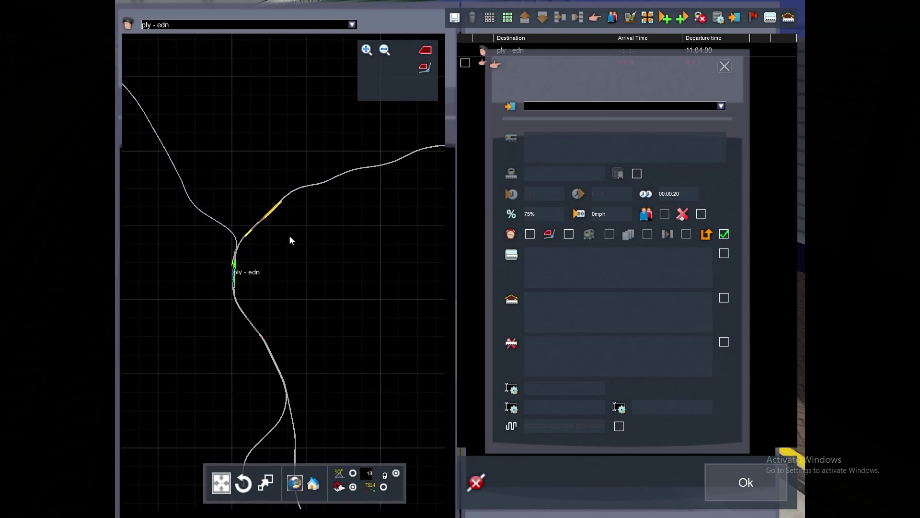
scroll(289, 236, "down", 5)
left_click_drag(371, 141, 261, 222)
left_click_drag(244, 116, 248, 237)
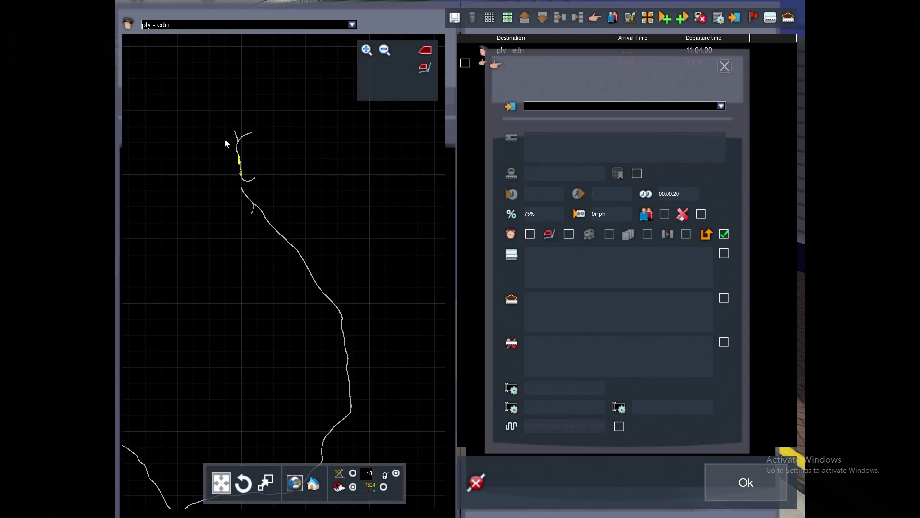
scroll(263, 150, "up", 6)
left_click_drag(349, 129, 294, 185)
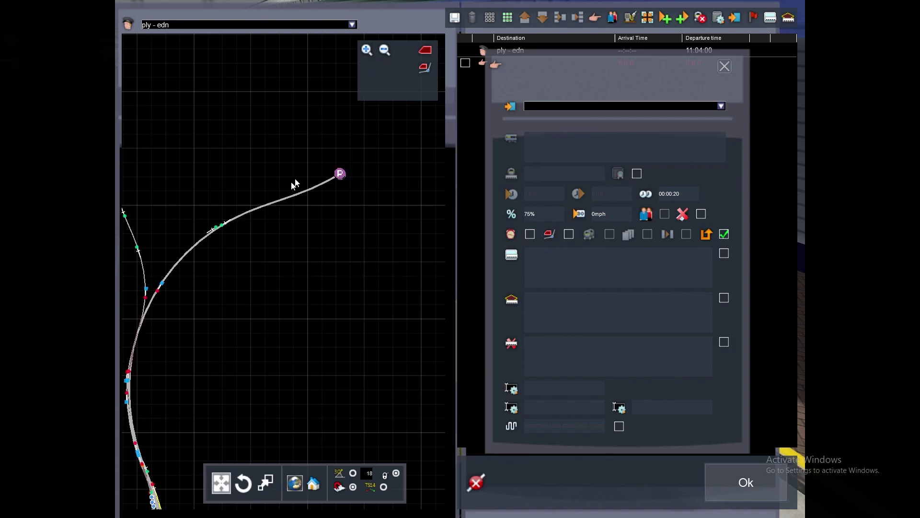
left_click_drag(334, 161, 305, 208)
scroll(306, 211, "up", 8)
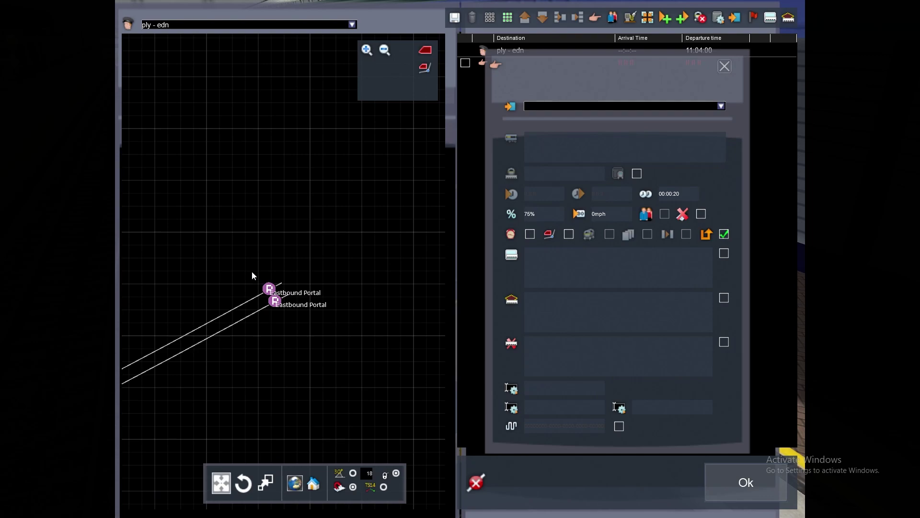
scroll(239, 272, "down", 8)
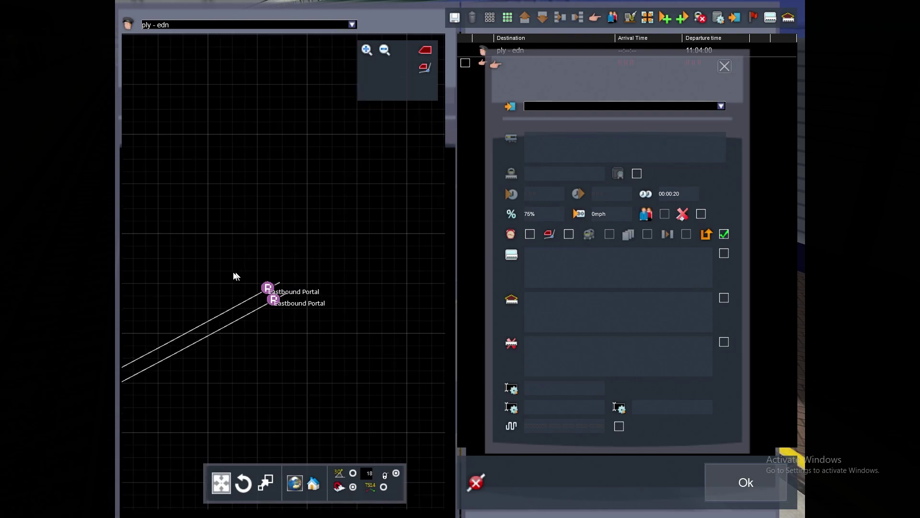
left_click_drag(209, 290, 330, 250)
right_click_drag(285, 243, 218, 257)
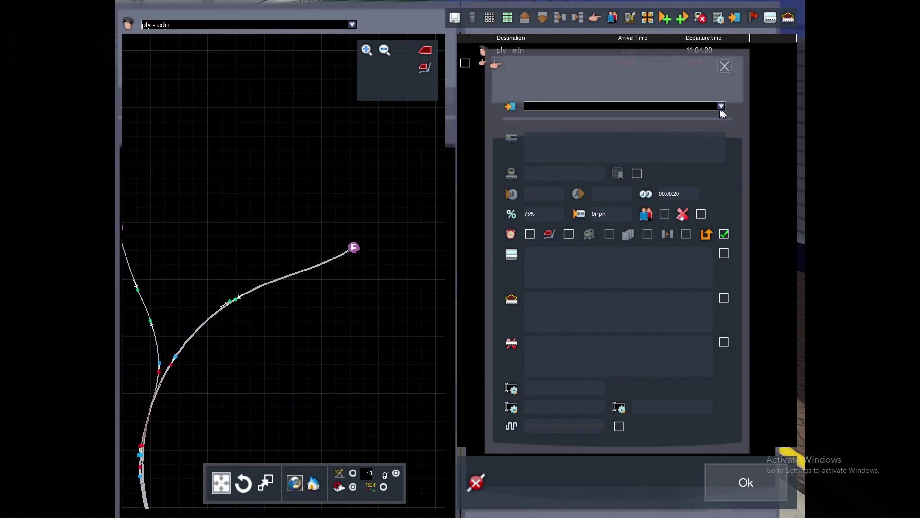
right_click_drag(324, 204, 222, 260)
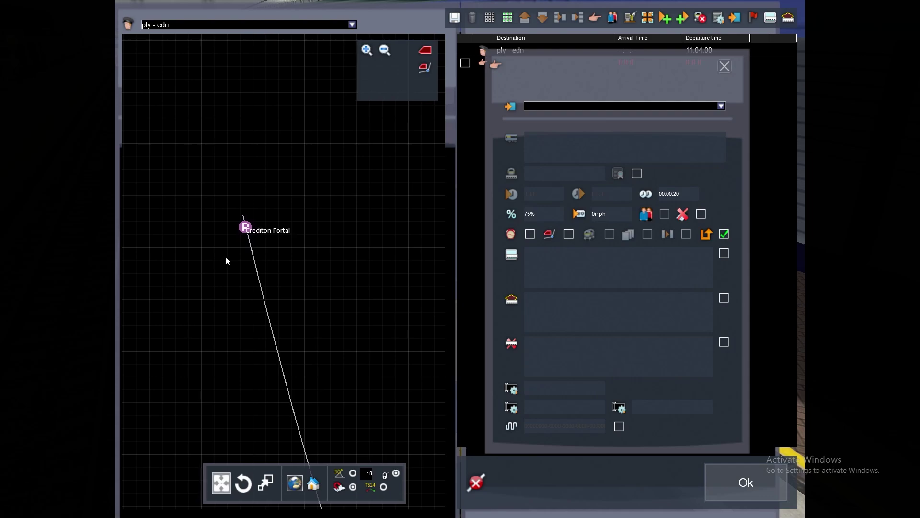
Set the ply - edn stop's destination to Eastbound Portal, make it a timetabled stop, and return to the 3D view
left_click(721, 106)
left_click_drag(719, 125, 707, 140)
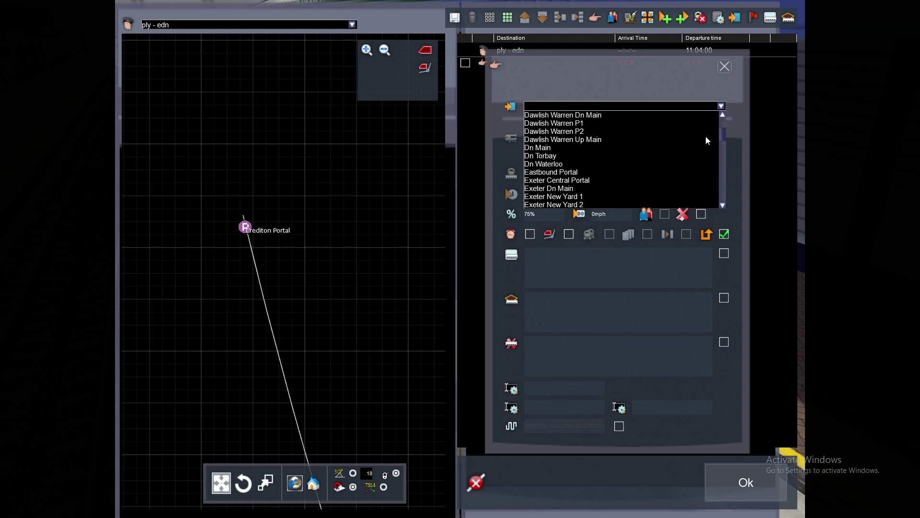
left_click(589, 171)
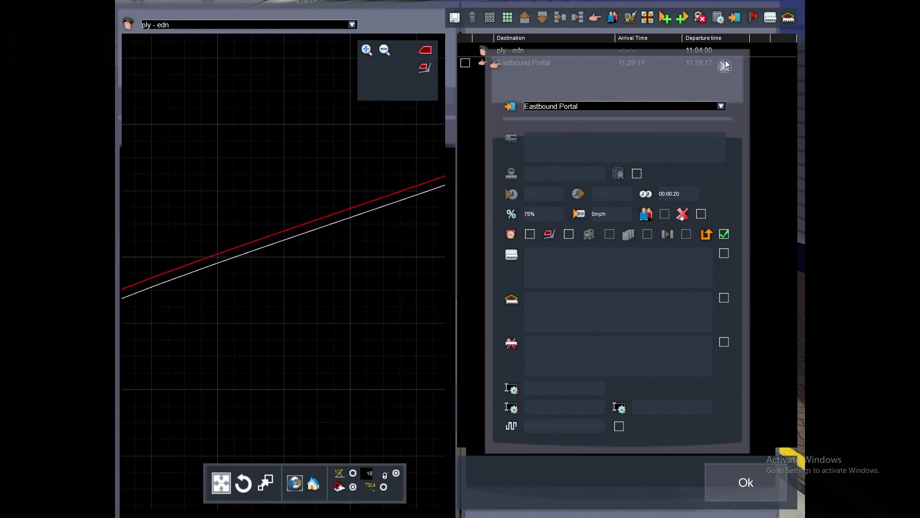
left_click(530, 234)
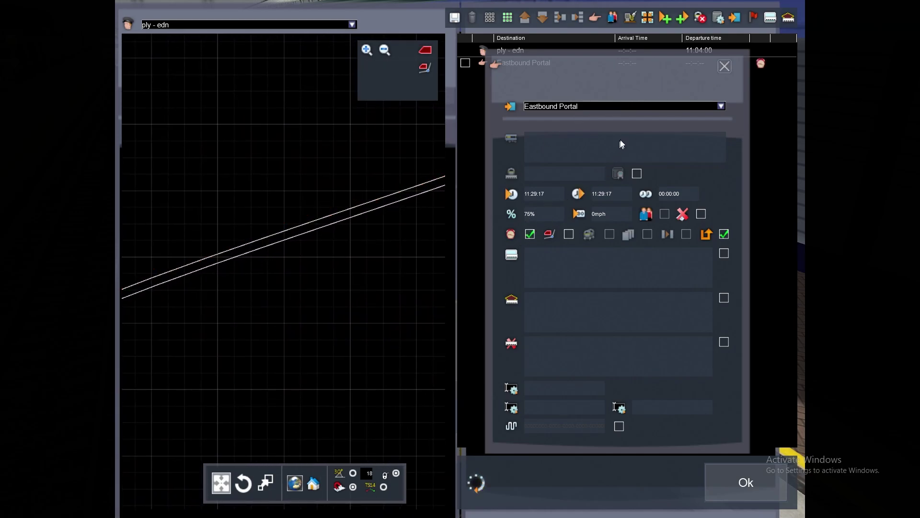
left_click(723, 68)
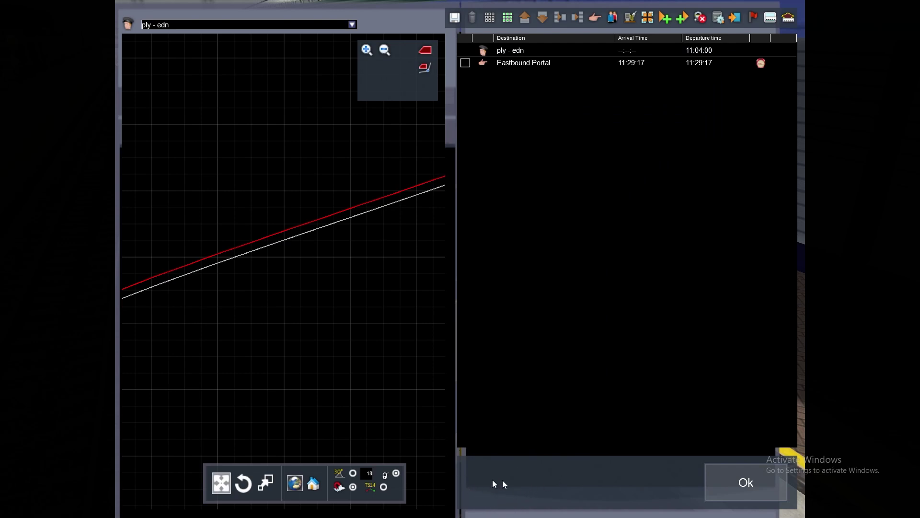
left_click(724, 482)
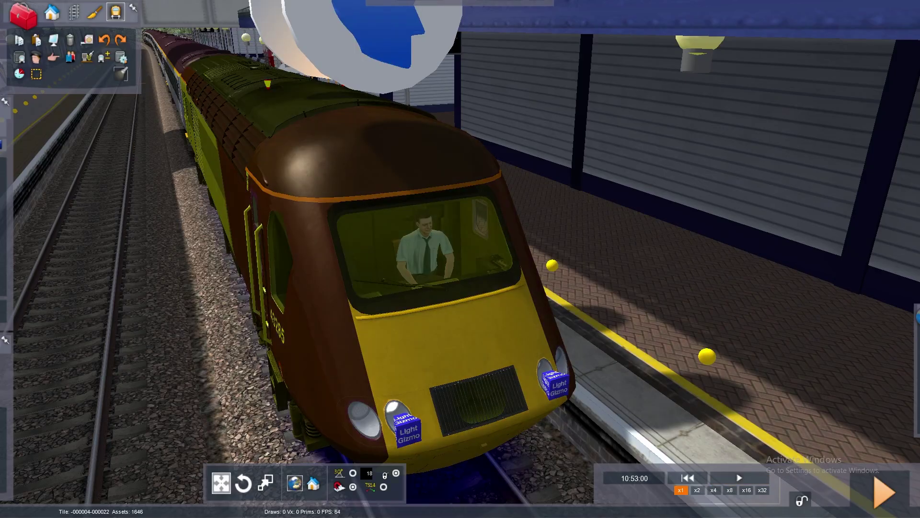
Place another High Speed Train consist on the empty track opposite the CrossCountry train at Newton Abbot
key("Left")
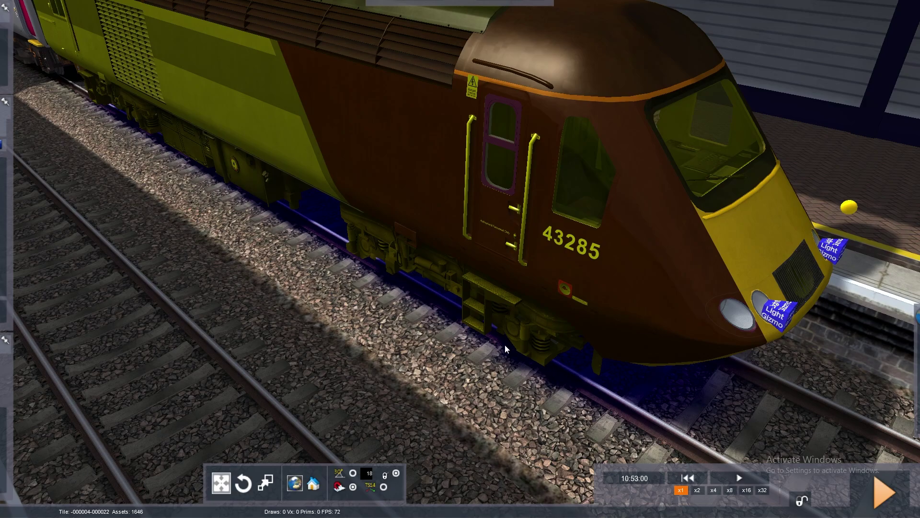
right_click_drag(505, 345, 315, 269)
mouse_move(58, 208)
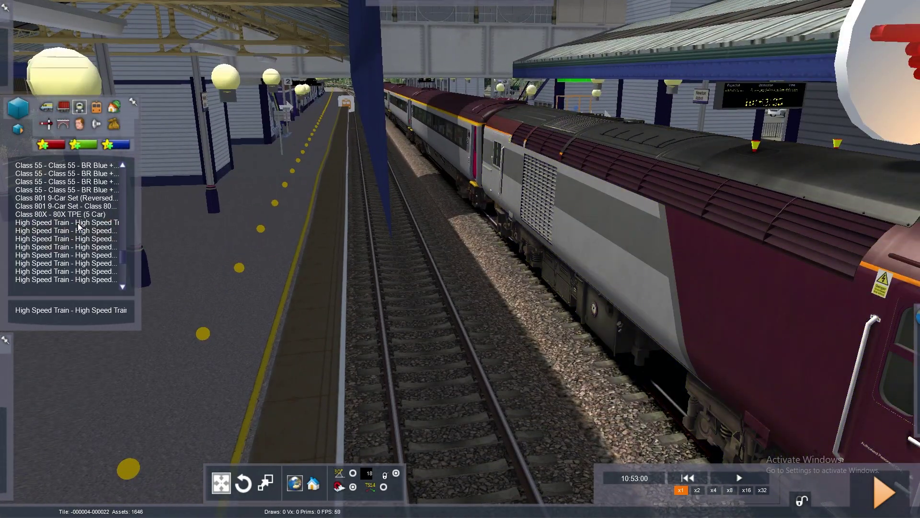
left_click_drag(78, 229, 359, 220)
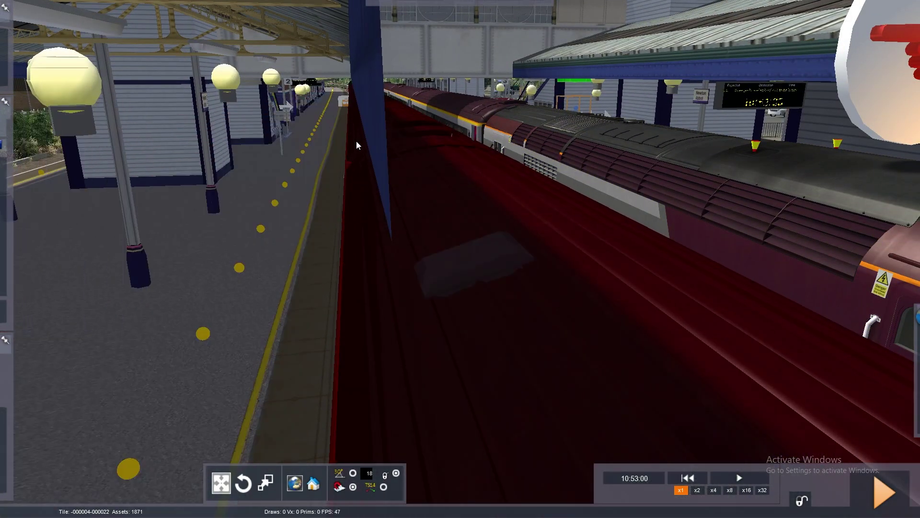
Add a driver to the leading power car of the newly placed High Speed Train
right_click_drag(343, 130, 599, 261)
key("Left")
key("Down")
key("Left")
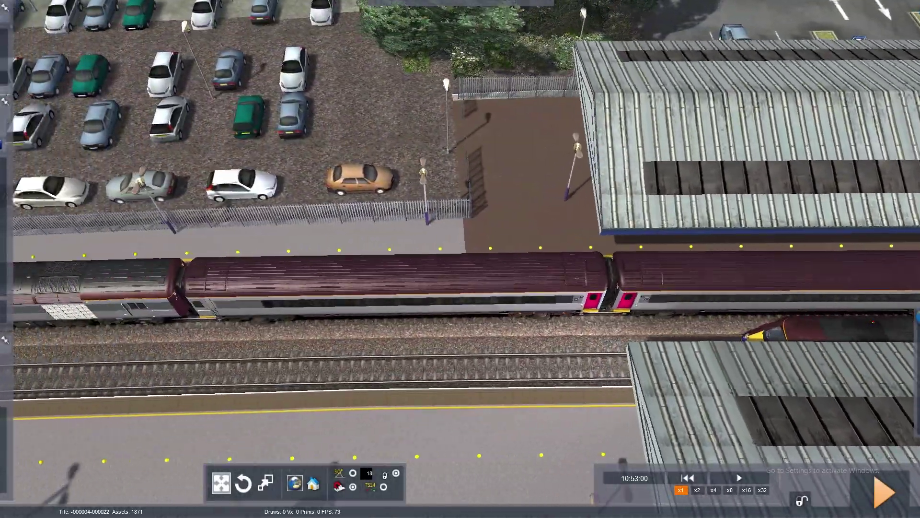
right_click_drag(461, 259, 604, 261)
key("Up")
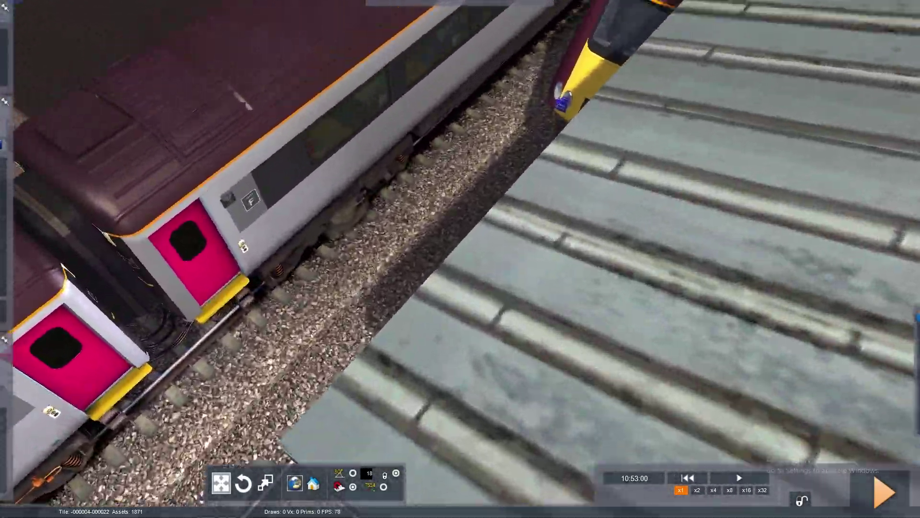
right_click_drag(288, 288, 450, 266)
key("Down")
key("Right")
key("Left")
key("Up")
key("Down")
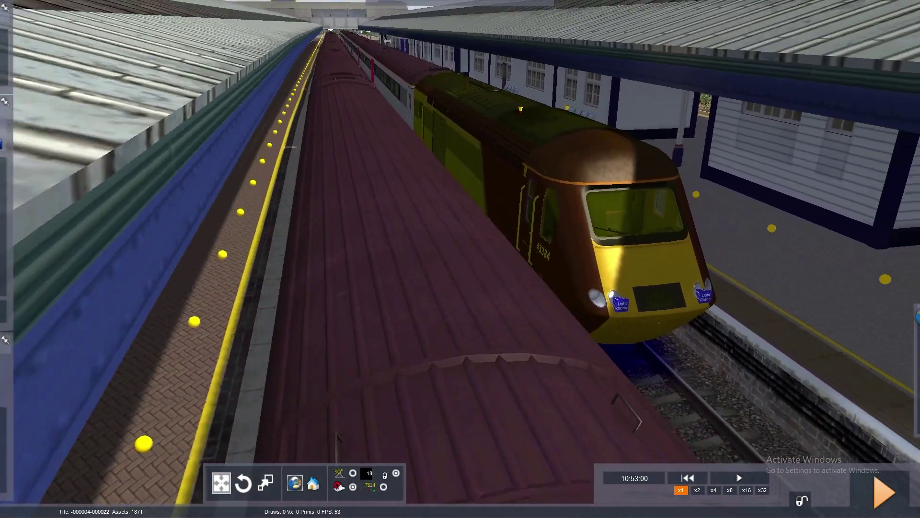
key("Right")
left_click(37, 58)
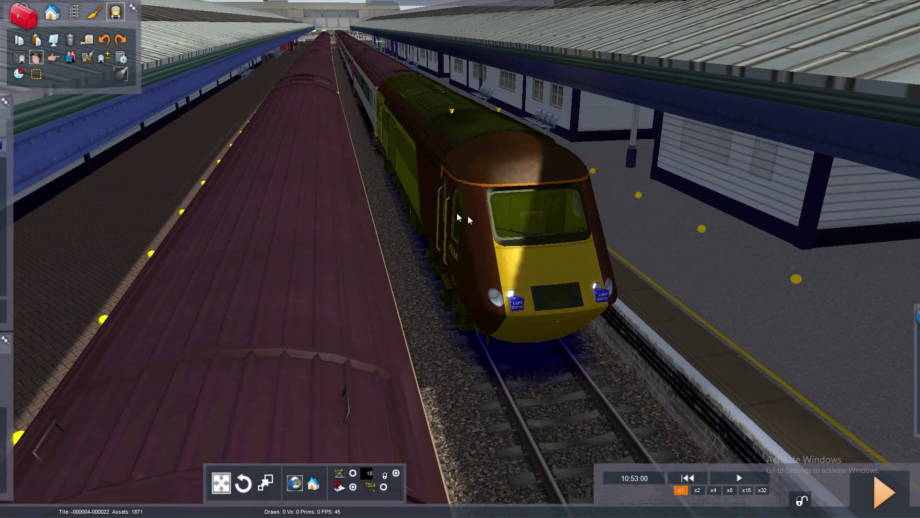
left_click(468, 216)
Rename Service1 as LDS - PLY in the scenario timetable
left_click(19, 76)
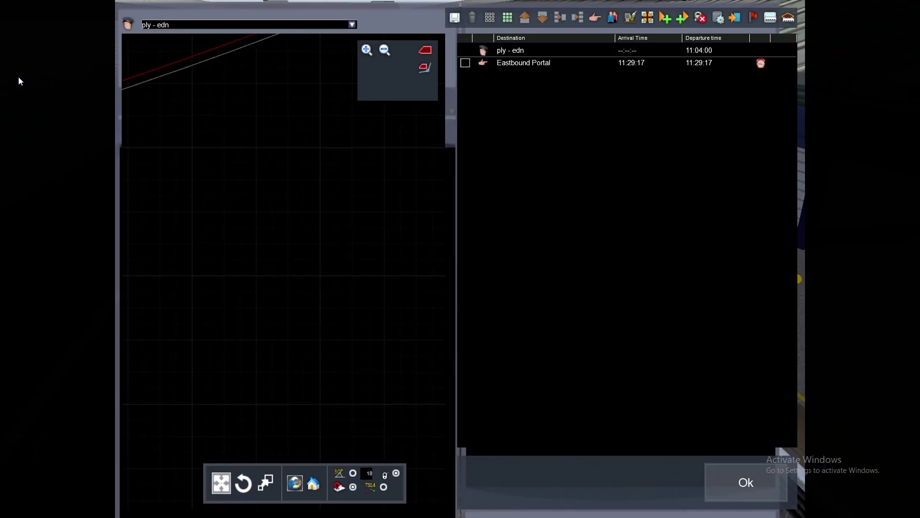
left_click(354, 26)
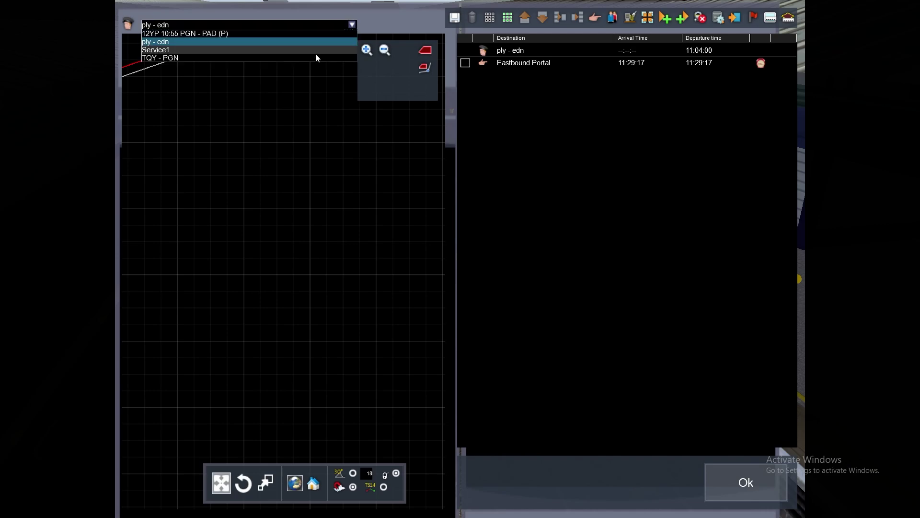
left_click(302, 53)
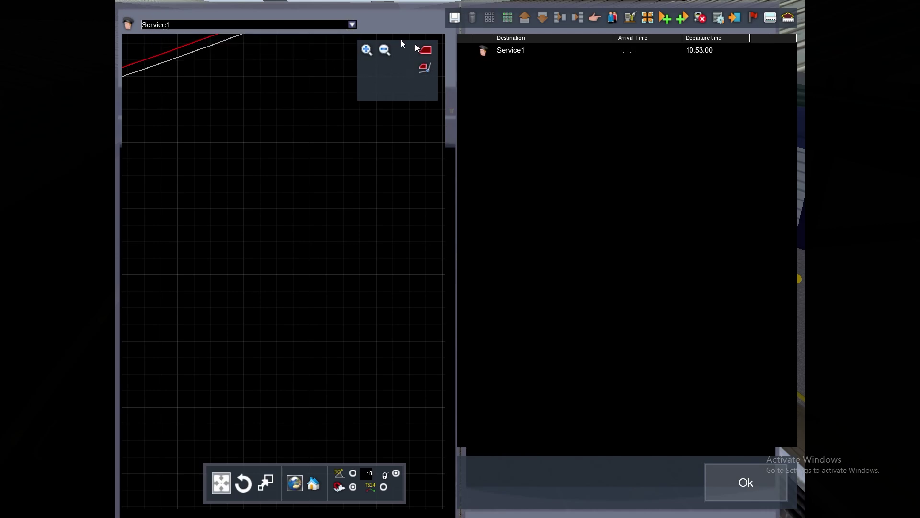
left_click(353, 25)
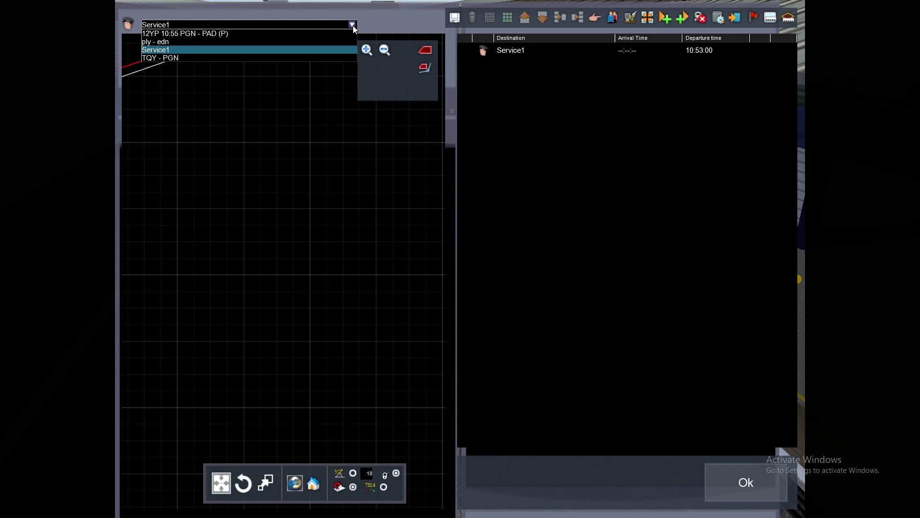
left_click(353, 27)
double_click(482, 53)
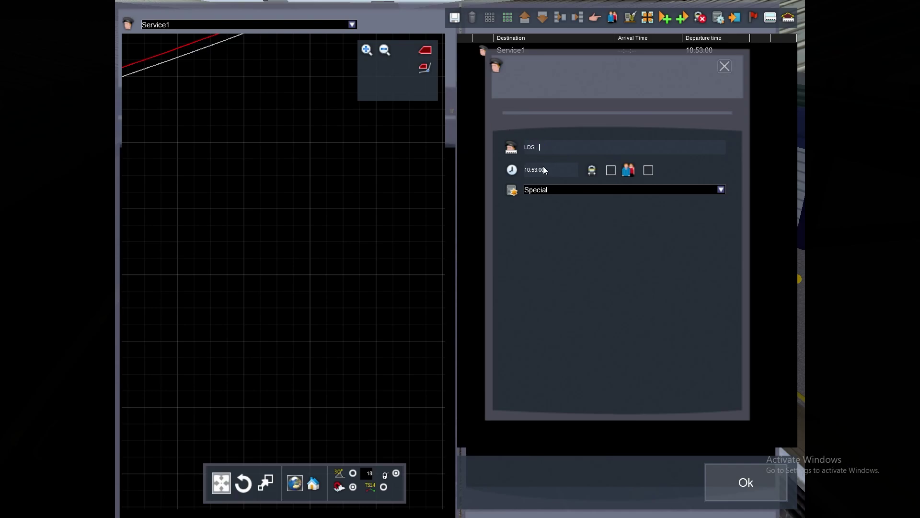
left_click(539, 190)
Set the LDS - PLY service's class to Express Passenger and its start time to 11:10:00
left_click(721, 190)
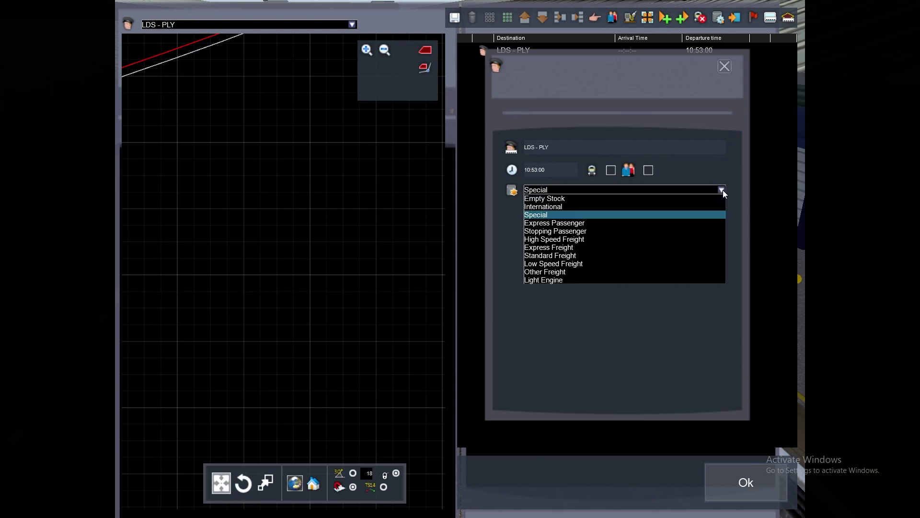
left_click(641, 224)
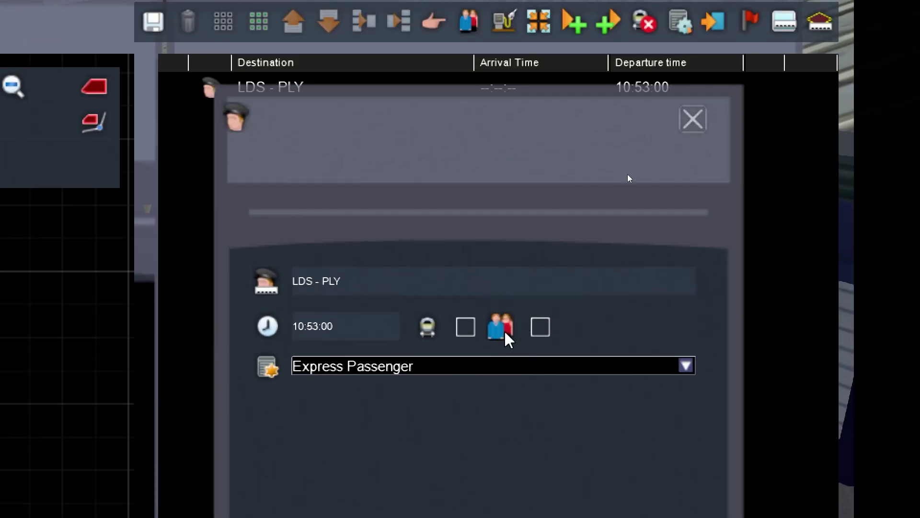
left_click(298, 326)
type("11")
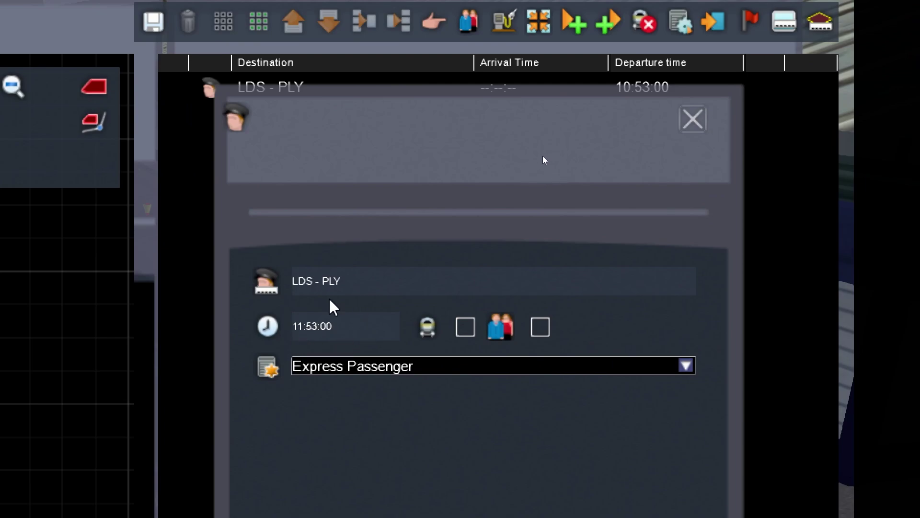
key("Delete")
key("Delete")
type("10")
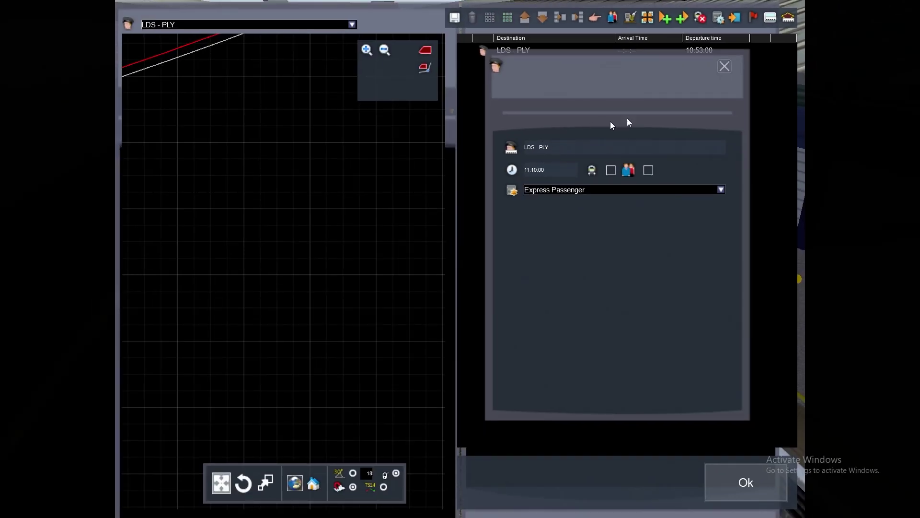
Add a stop-at-destination instruction to the LDS - PLY service and check the timetable's failed-driver report
left_click(723, 66)
left_click(594, 18)
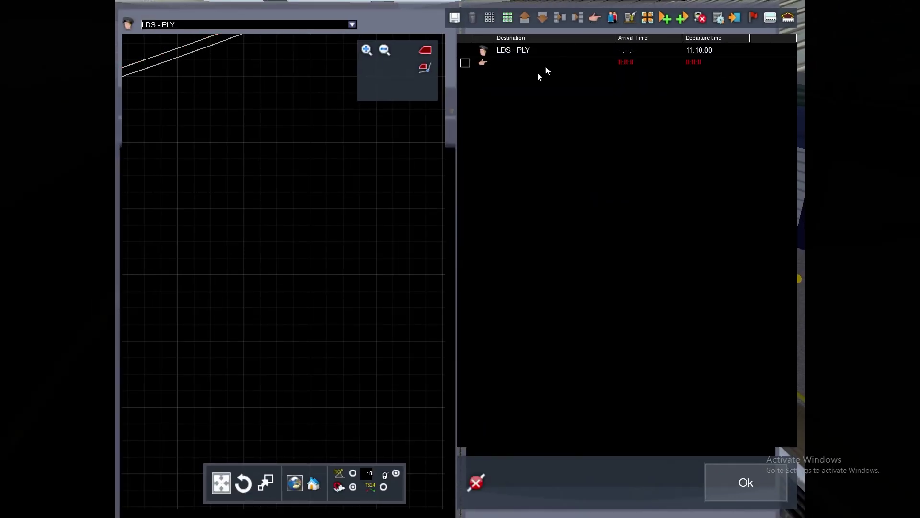
left_click_drag(299, 169, 195, 220)
scroll(192, 230, "down", 5)
left_click_drag(183, 263, 262, 223)
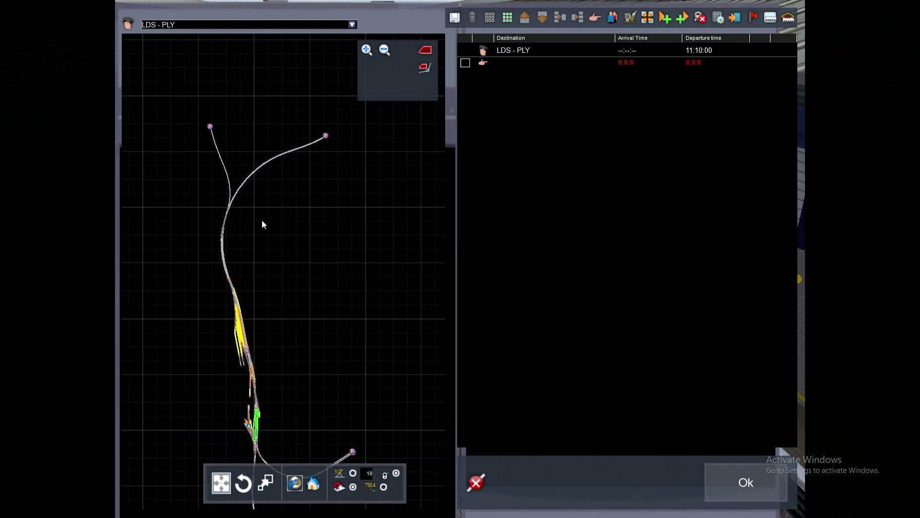
scroll(249, 206, "down", 5)
left_click_drag(245, 292, 242, 255)
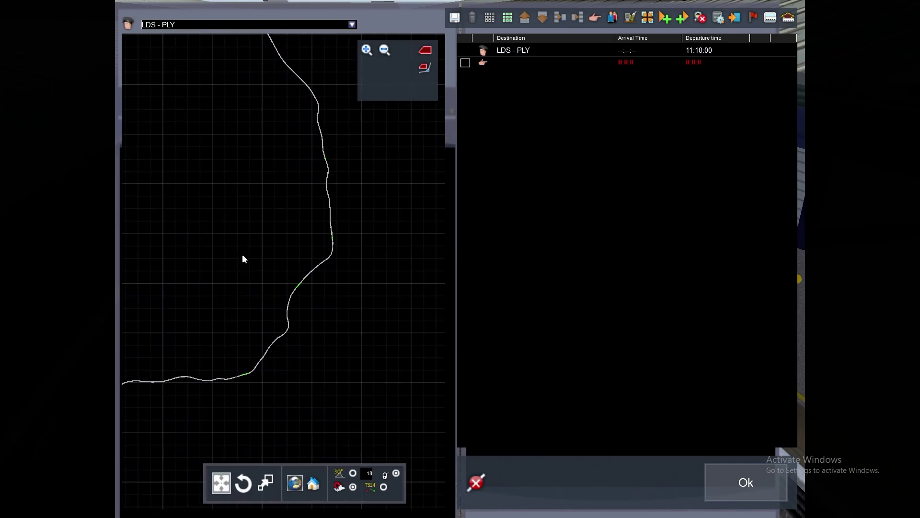
left_click(480, 483)
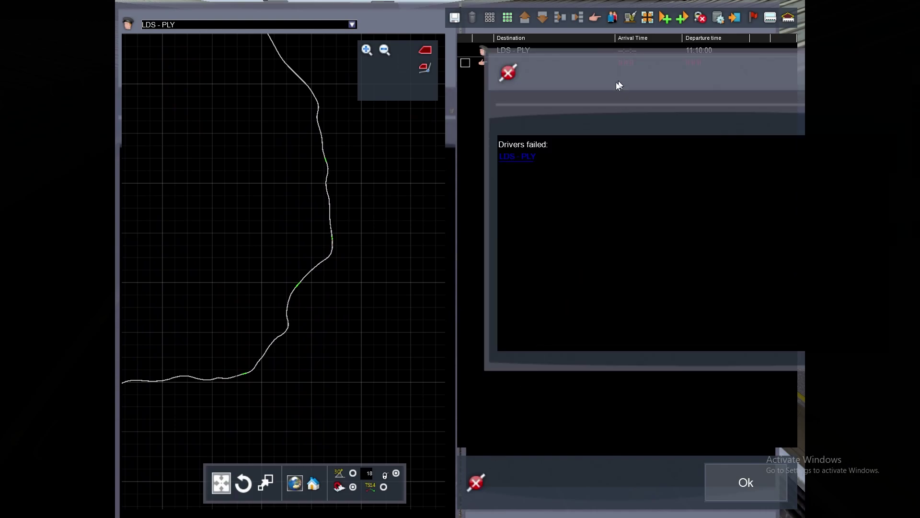
left_click_drag(618, 85, 386, 135)
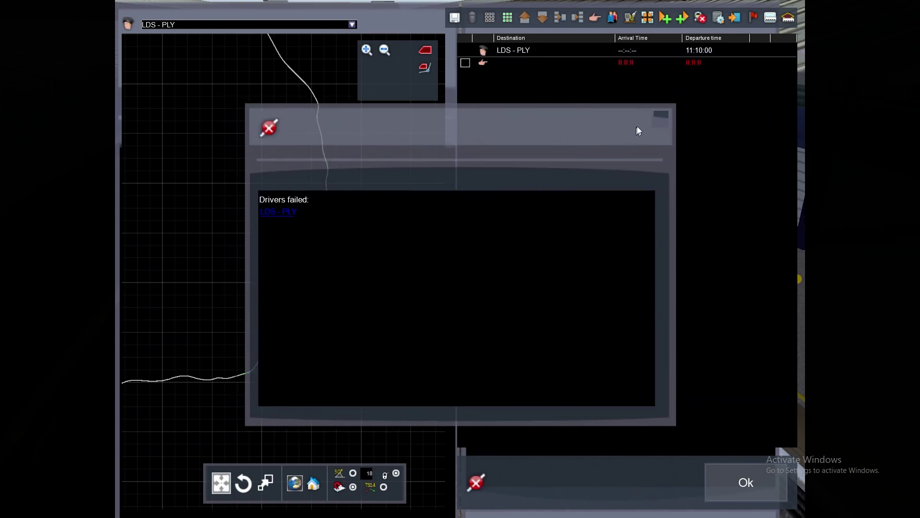
left_click(660, 118)
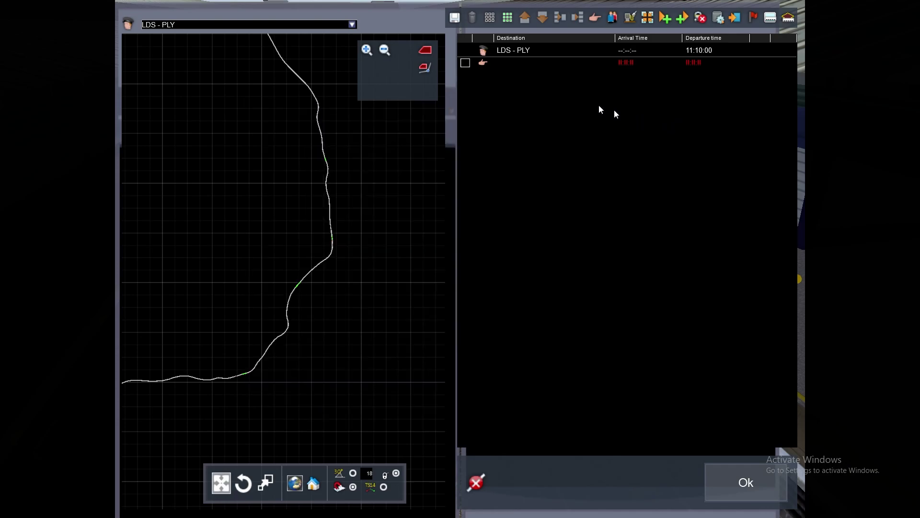
Examine the timetable map along the route to identify the portal where the line towards Plymouth ends
left_click_drag(270, 388, 379, 345)
scroll(310, 385, "down", 5)
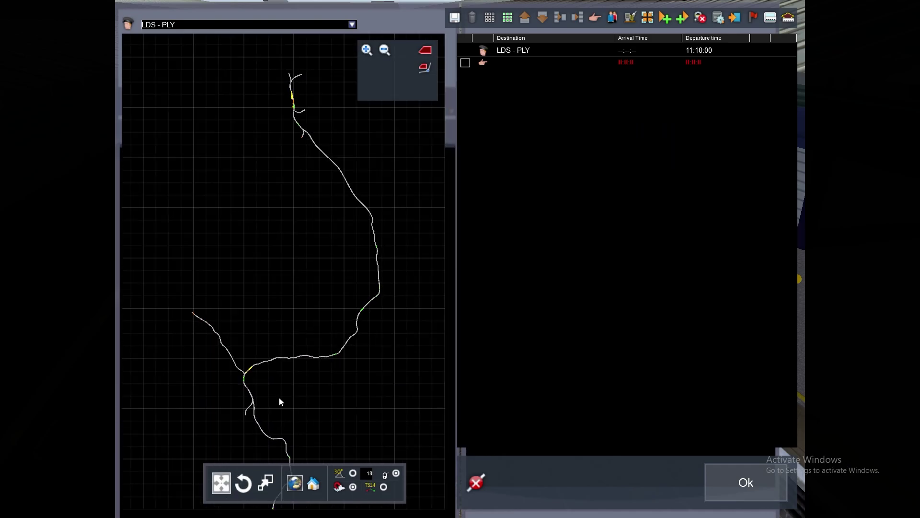
left_click_drag(280, 383, 288, 278)
left_click_drag(289, 341, 286, 321)
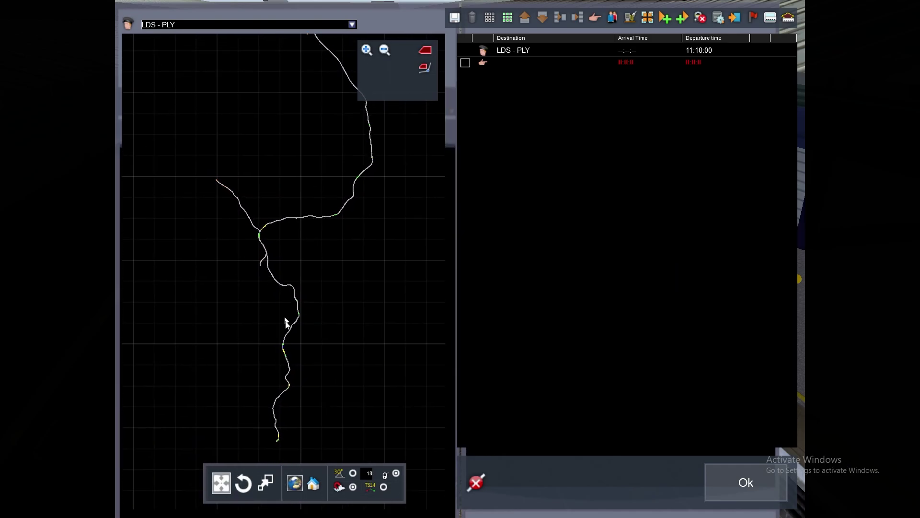
left_click_drag(268, 234, 269, 281)
scroll(269, 280, "up", 3)
scroll(244, 315, "up", 10)
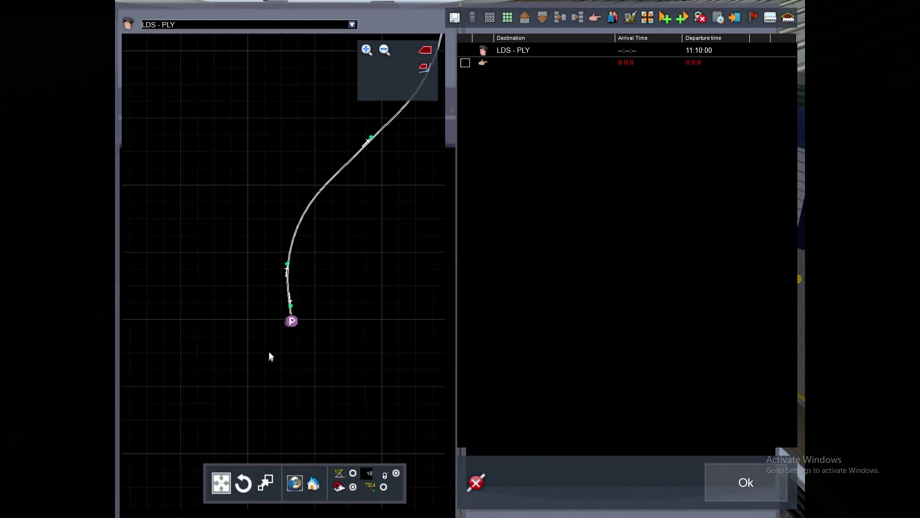
scroll(274, 354, "up", 2)
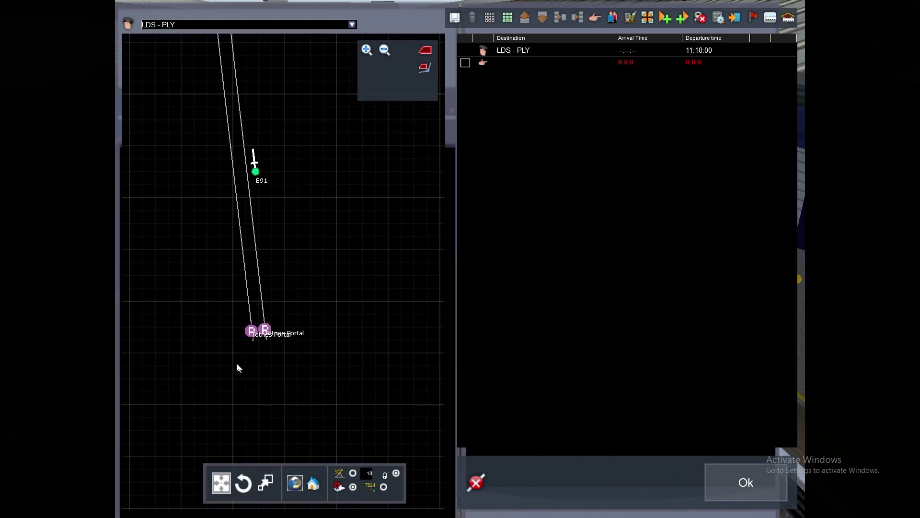
Set the LDS - PLY instruction's destination to Totnes Portal, mark it as timetabled and accept the timetable
double_click(484, 65)
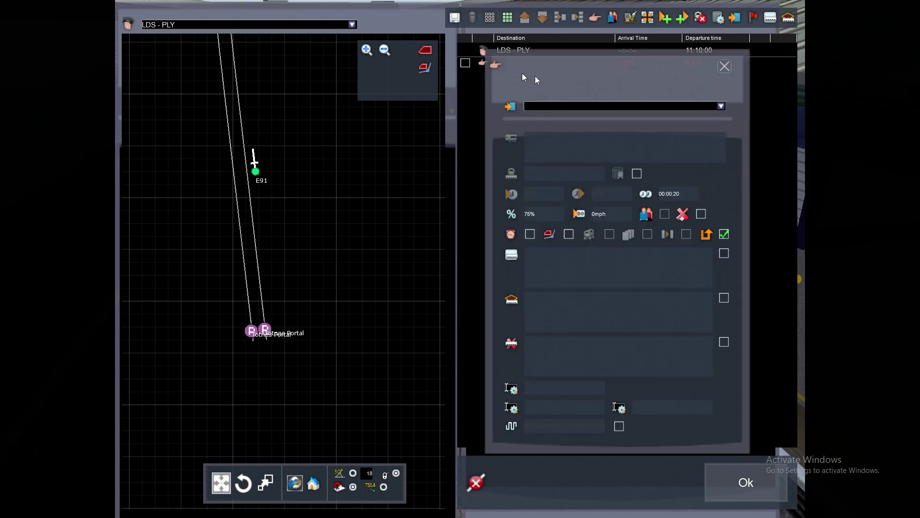
left_click(721, 106)
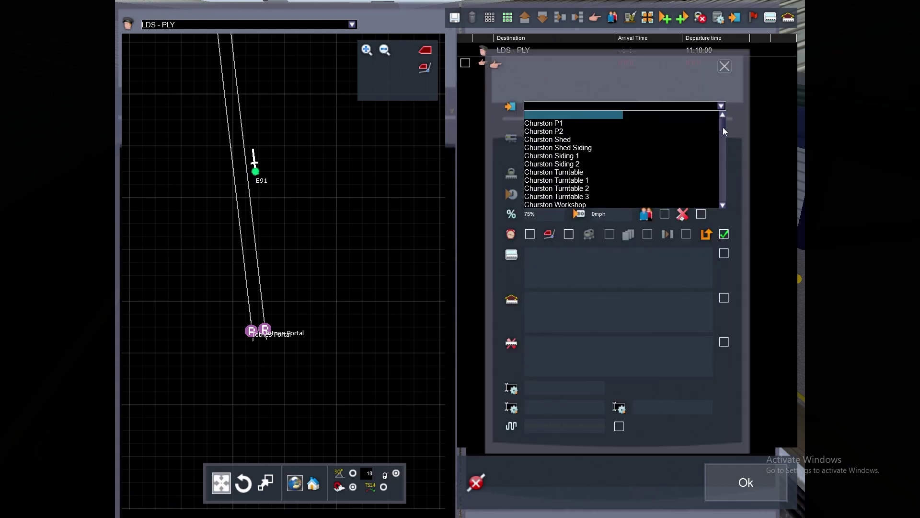
left_click_drag(722, 128, 719, 198)
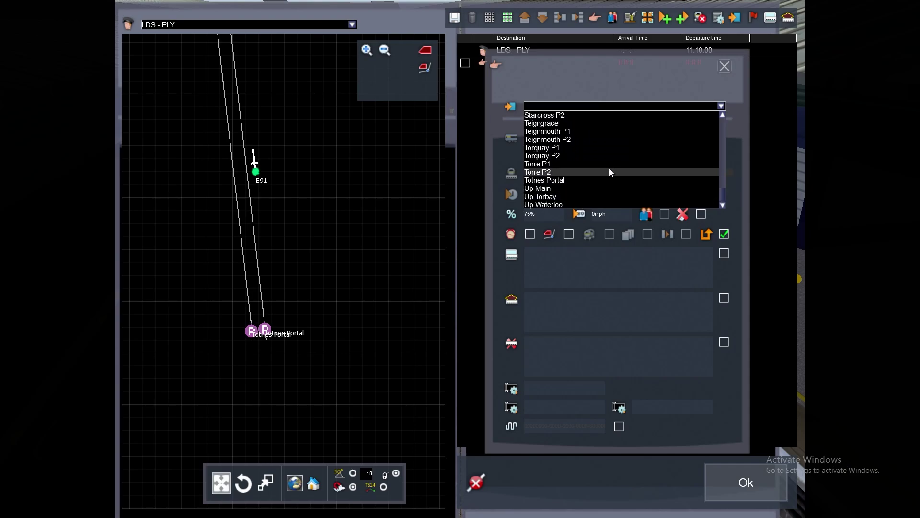
scroll(594, 175, "up", 1)
scroll(595, 175, "down", 1)
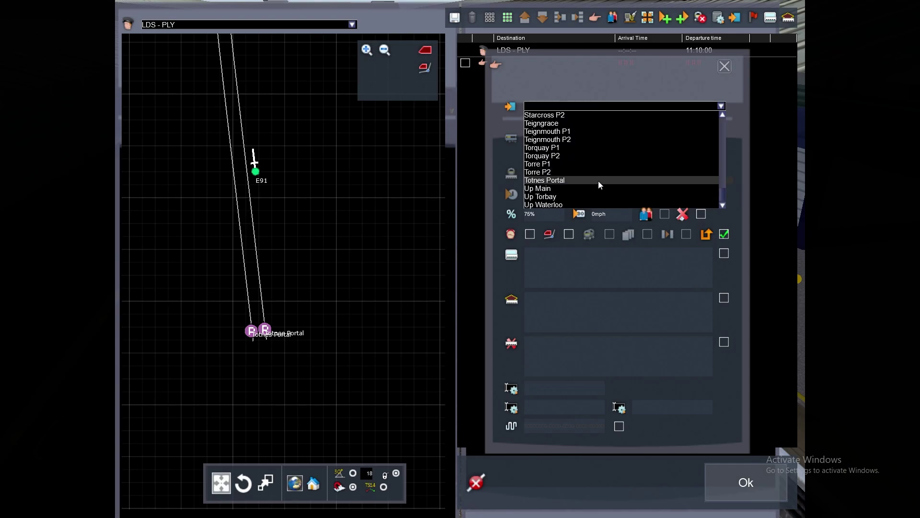
left_click(594, 180)
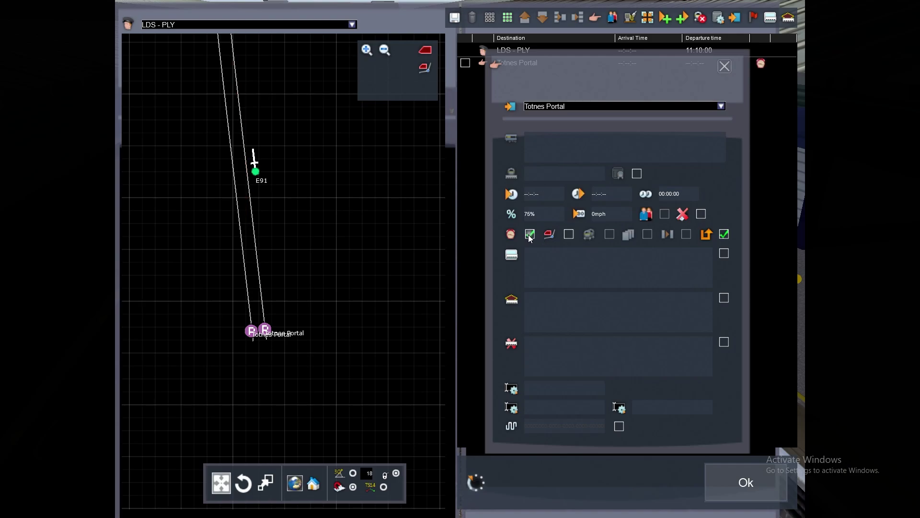
left_click(724, 67)
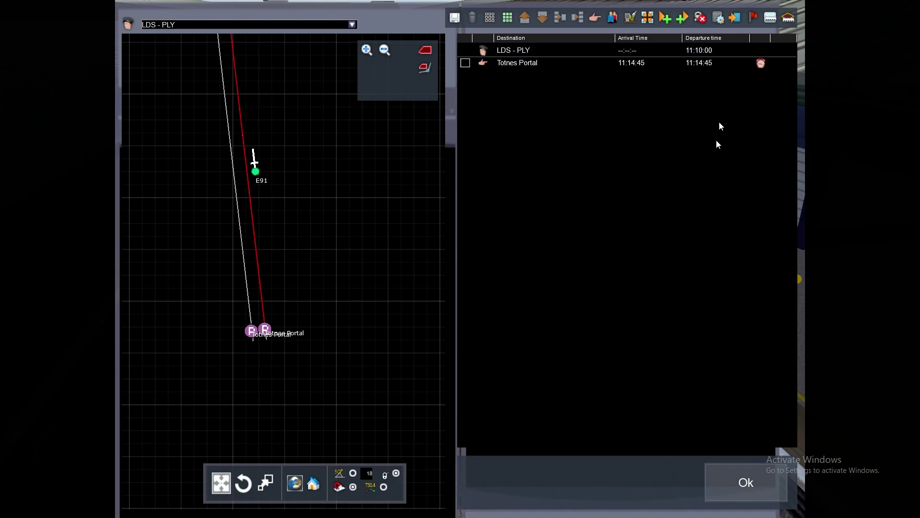
left_click(744, 479)
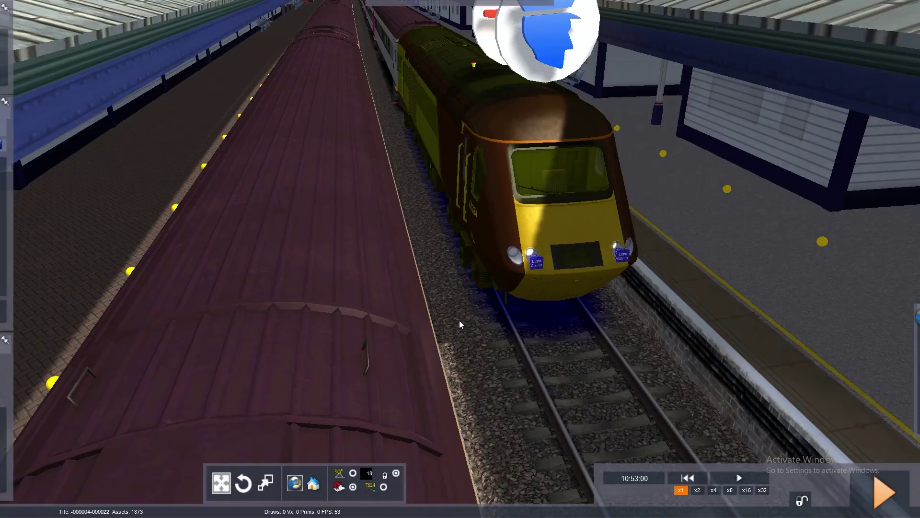
Place a Class 165/166 (JT) Class 166 DMU consist on the empty outer platform track at Newton Abbot
right_click_drag(476, 312, 302, 324)
key("Down")
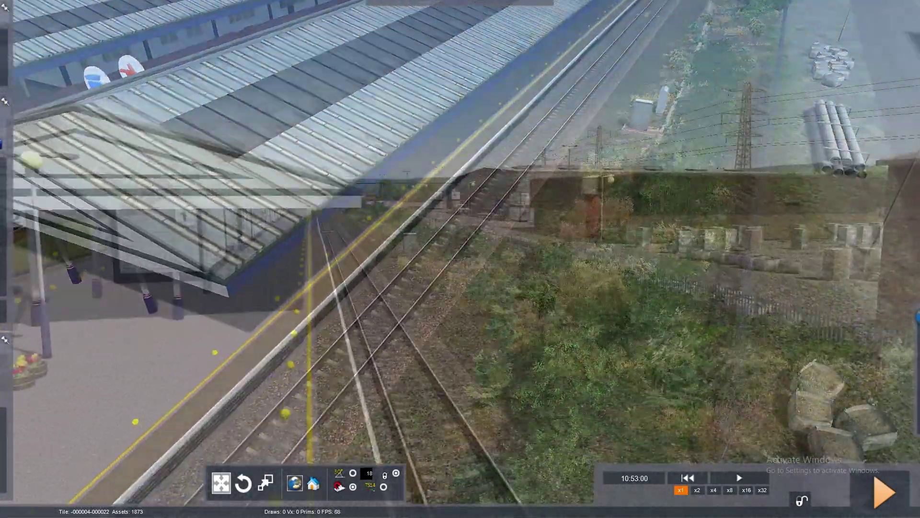
key("Up")
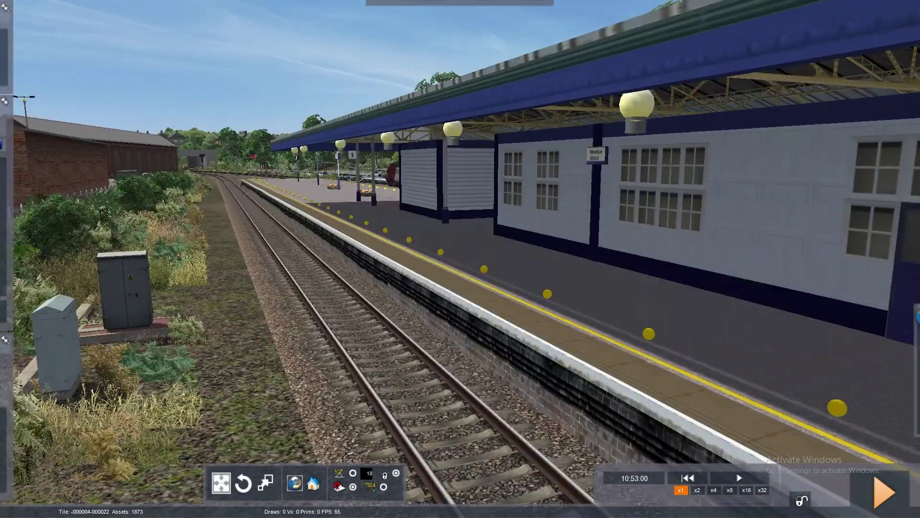
key("Up")
mouse_move(4, 215)
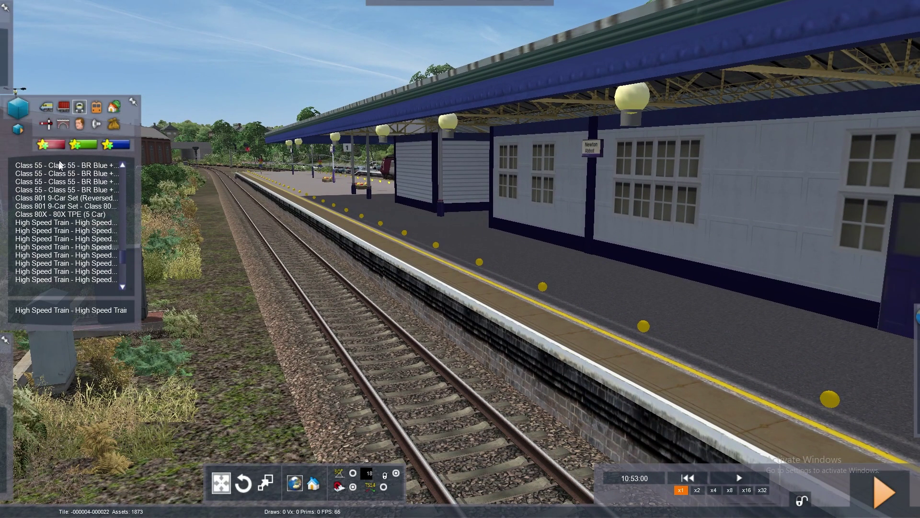
scroll(56, 201, "up", 5)
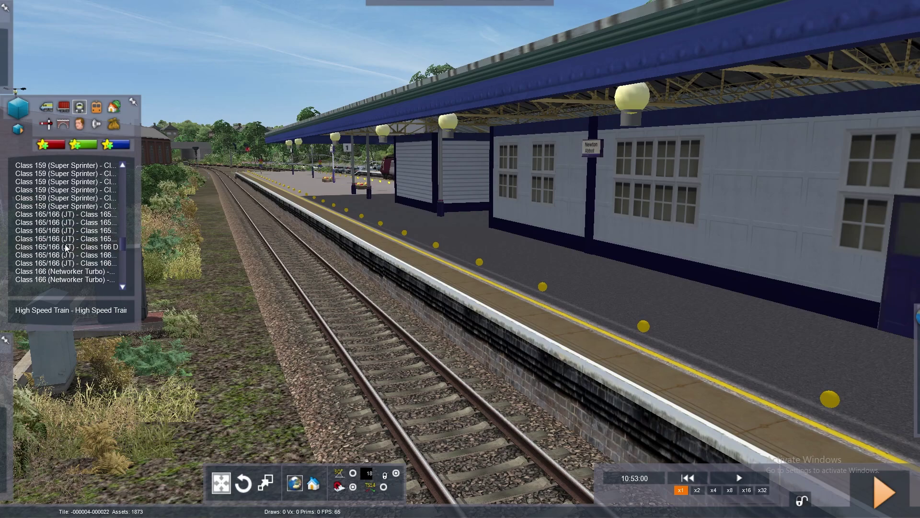
left_click(66, 248)
left_click(343, 280)
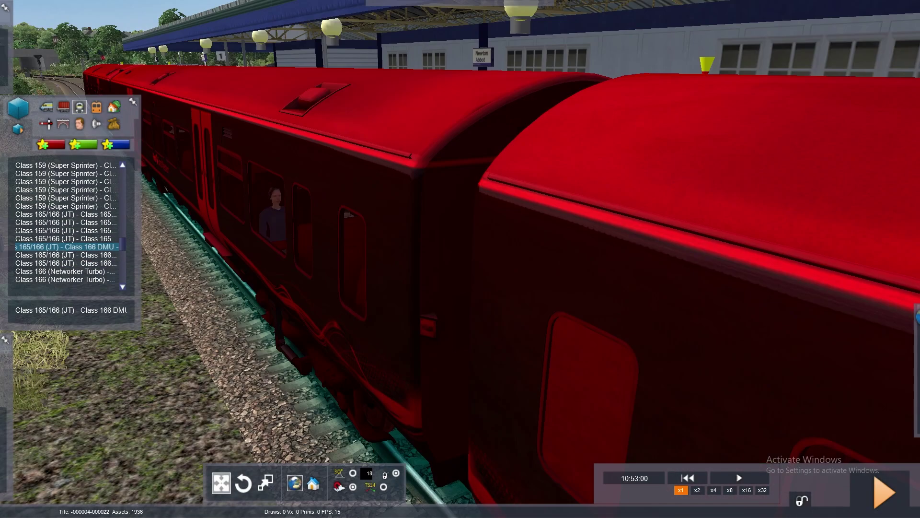
right_click_drag(357, 271, 377, 287)
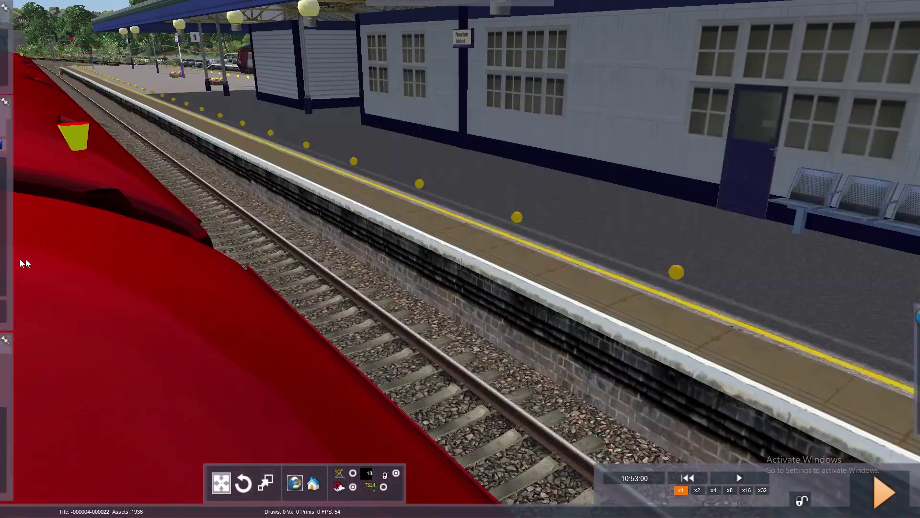
mouse_move(5, 259)
left_click(191, 258)
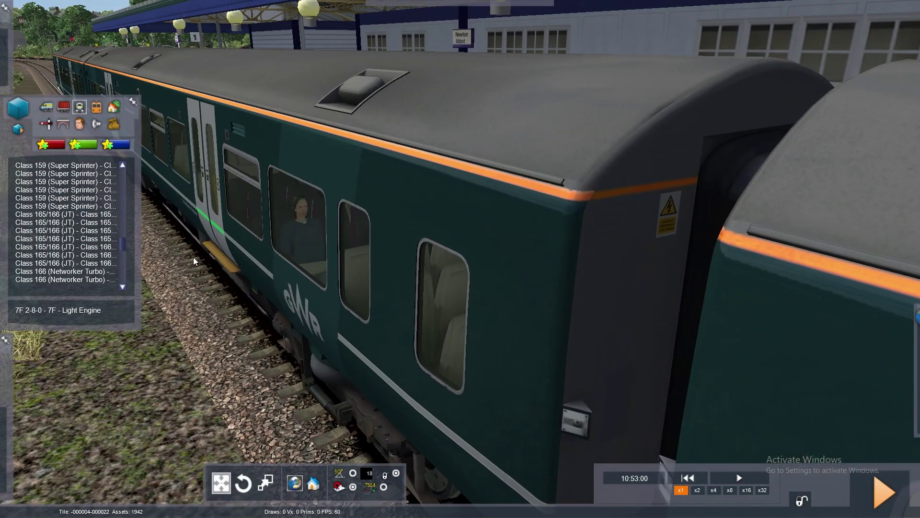
Add a driver to the leading car of the newly placed GWR Class 166 at Newton Abbot
right_click_drag(194, 257, 480, 268)
key("Down")
key("ctrl+z")
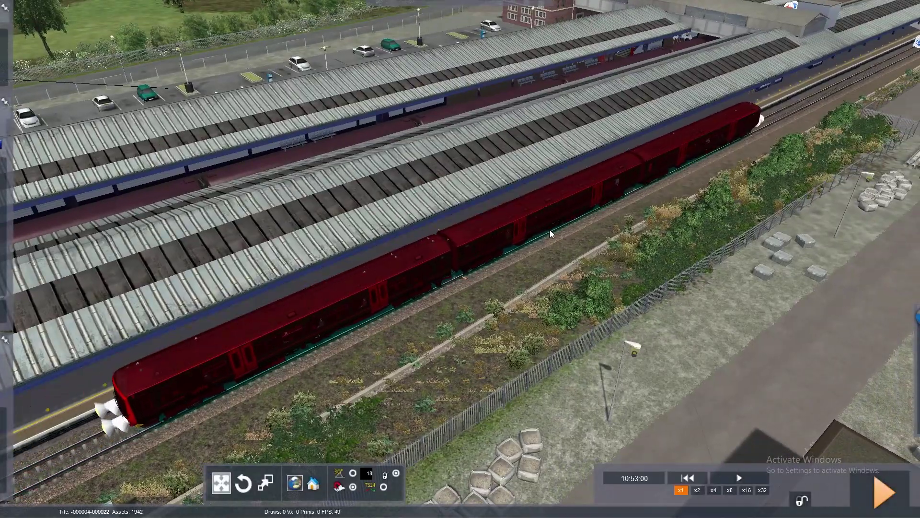
left_click(550, 233)
scroll(550, 234, "up", 5)
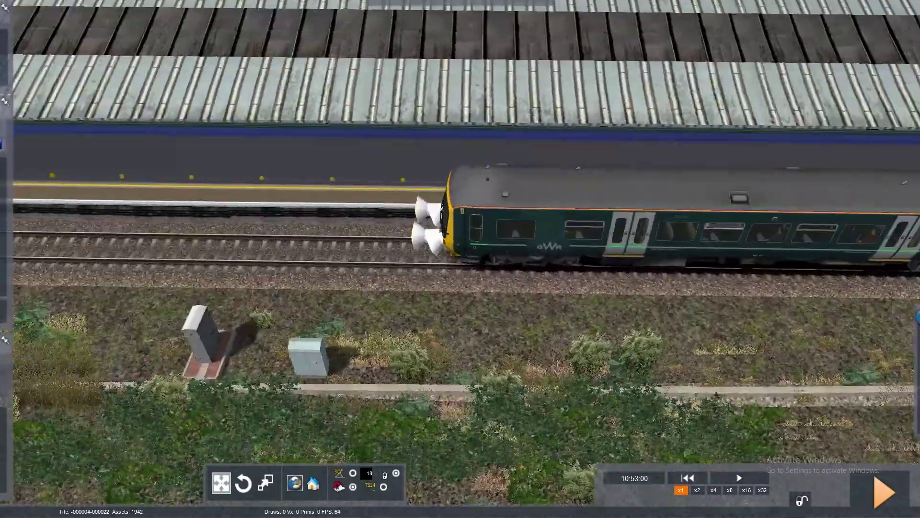
scroll(550, 234, "up", 5)
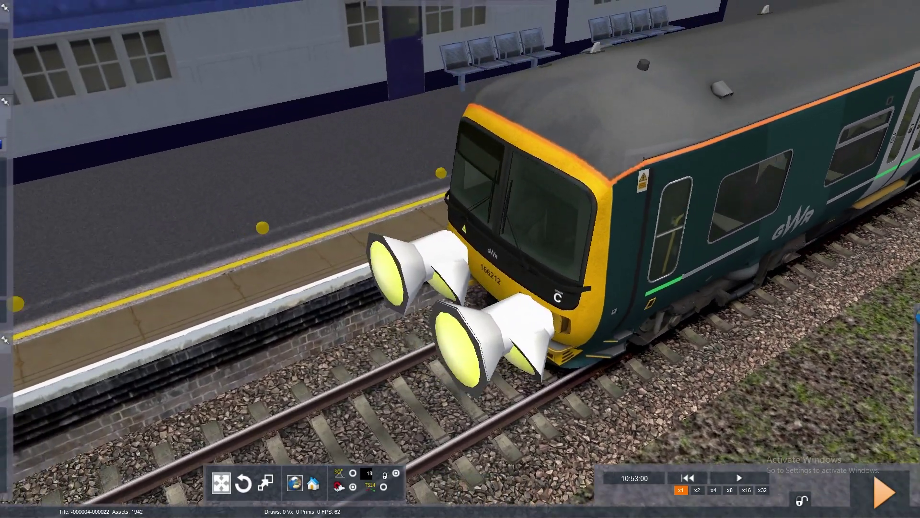
mouse_move(6, 8)
left_click(37, 57)
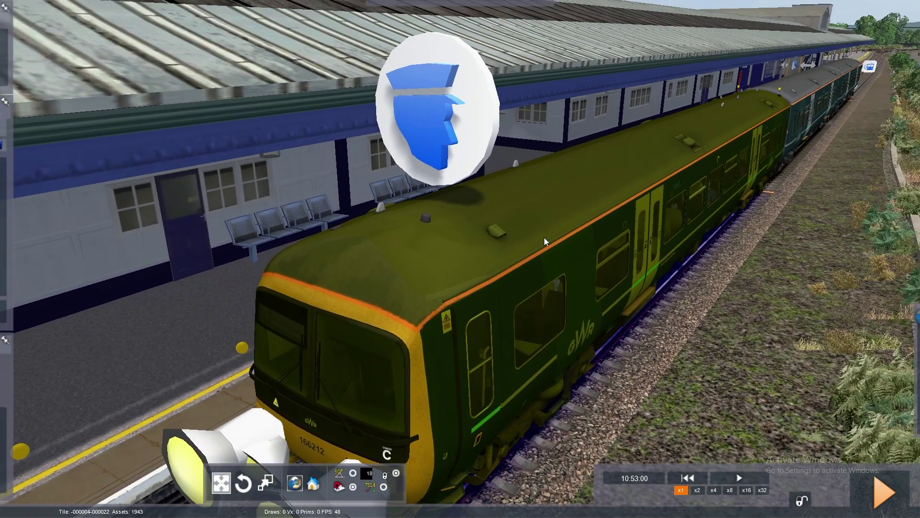
Rename Service1 as EXM - PGN in the scenario timetable
mouse_move(17, 103)
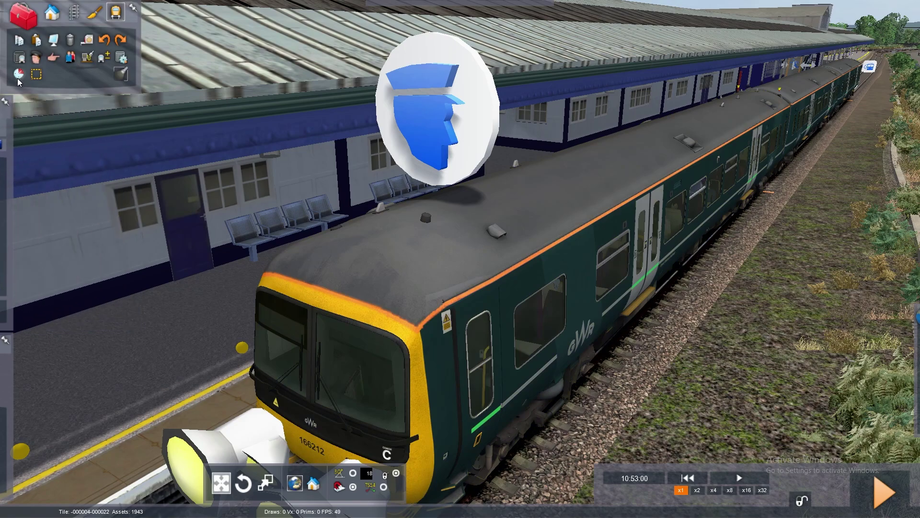
left_click(18, 81)
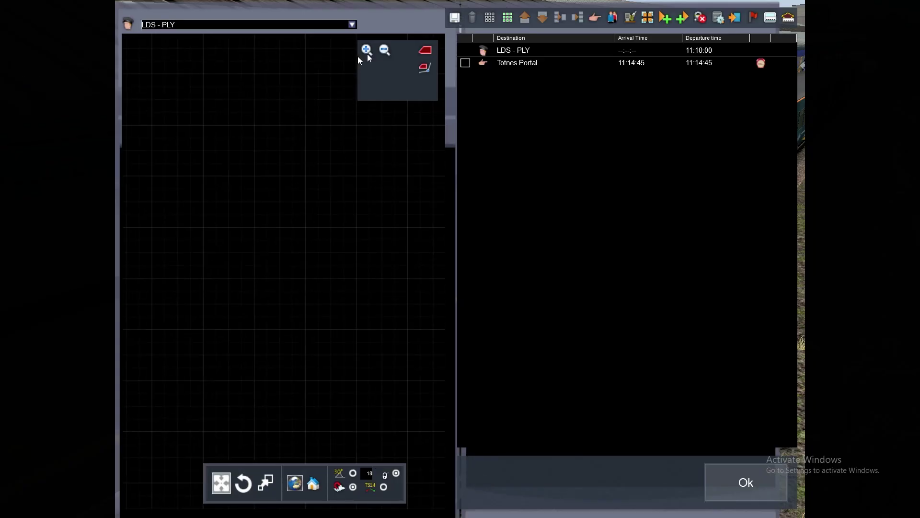
left_click(352, 24)
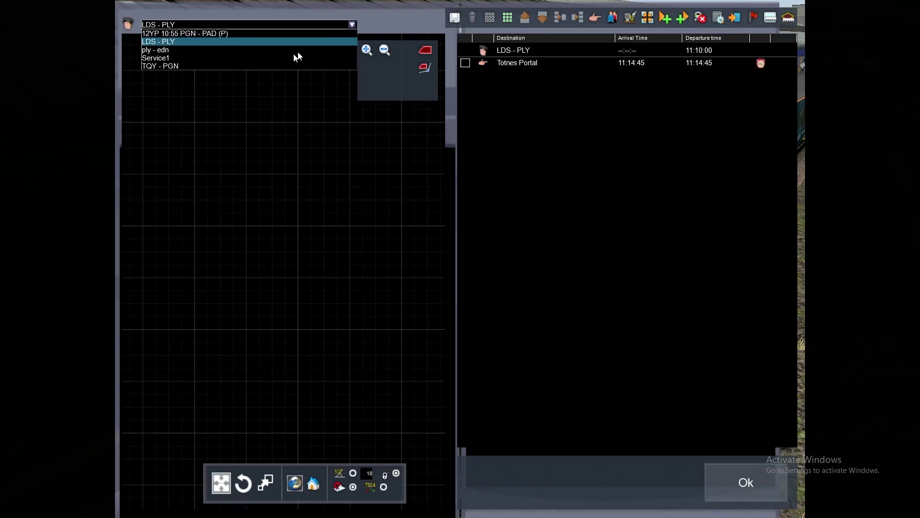
left_click(268, 58)
left_click(491, 53)
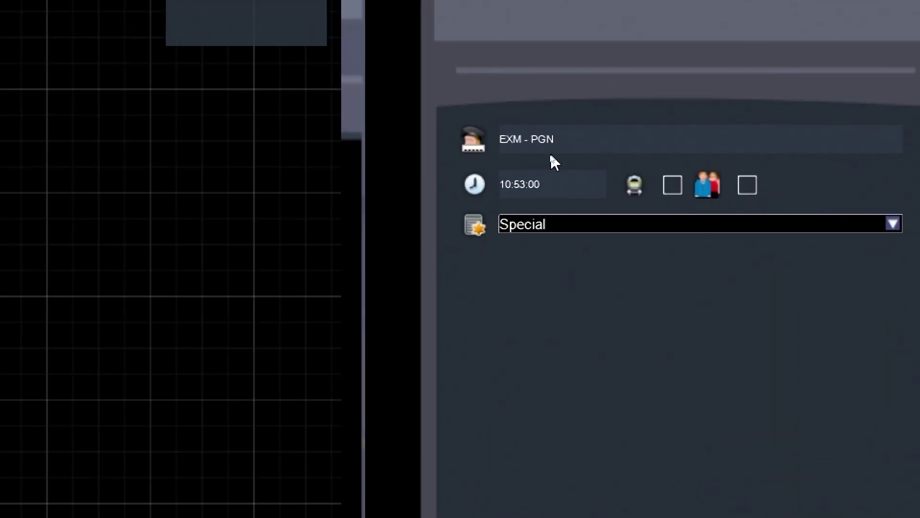
Set the EXM - PGN service's start time to 11:06:00 and its class to Stopping Passenger
left_click(515, 184)
type("6")
left_click(891, 223)
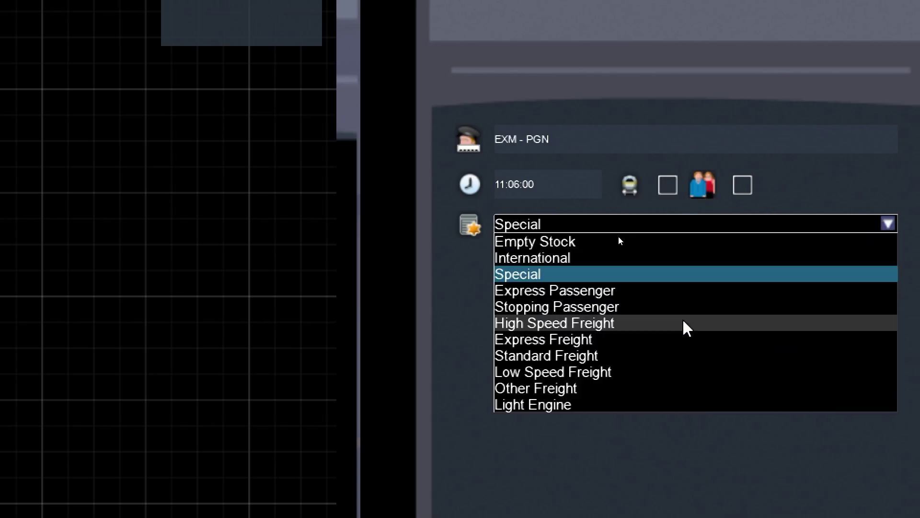
left_click(683, 307)
left_click(737, 125)
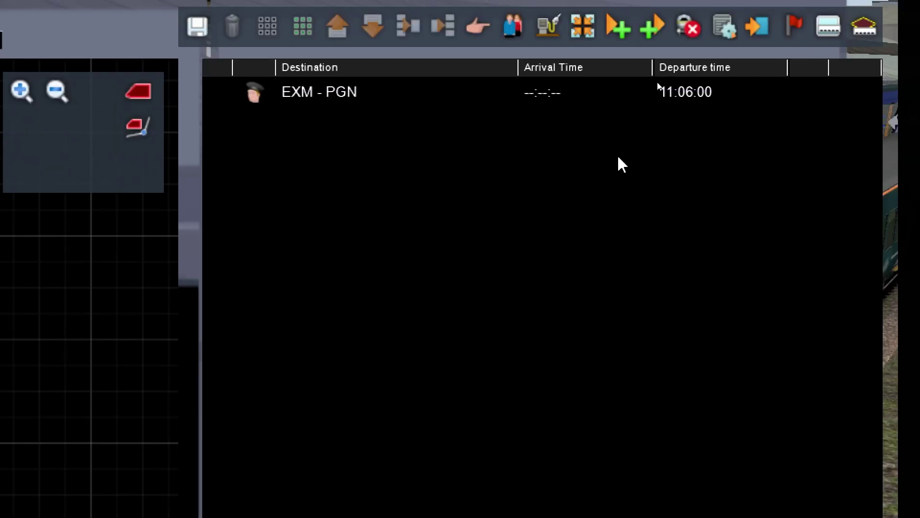
Add a timetabled passenger stop at Torre P1 to the EXM - PGN service
left_click(513, 27)
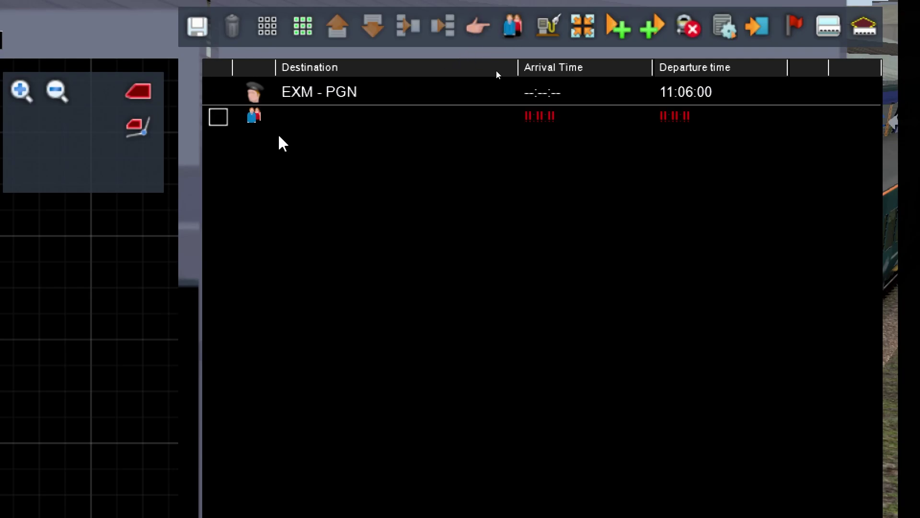
left_click(250, 121)
left_click(731, 203)
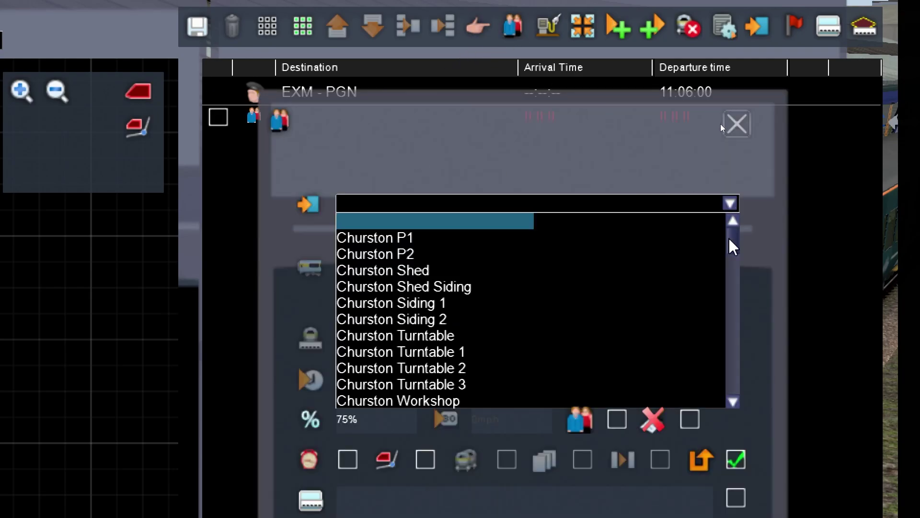
left_click_drag(731, 232, 743, 383)
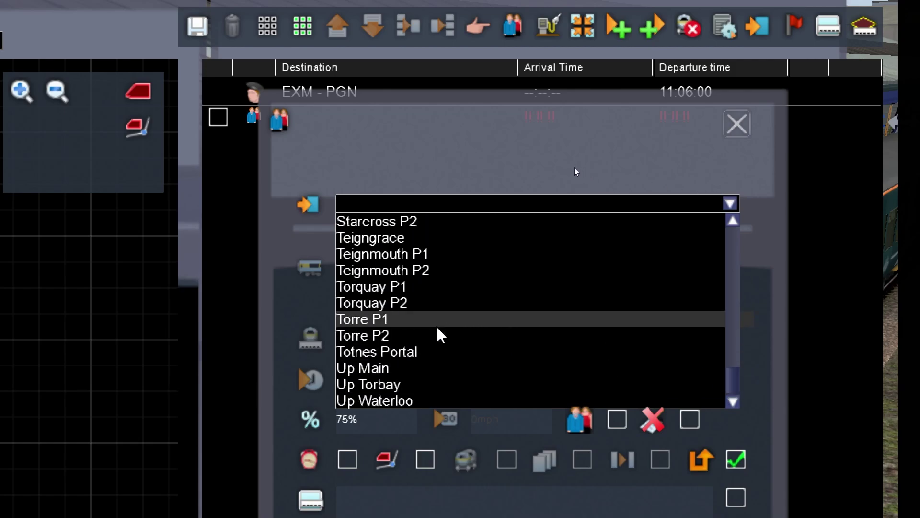
left_click(434, 321)
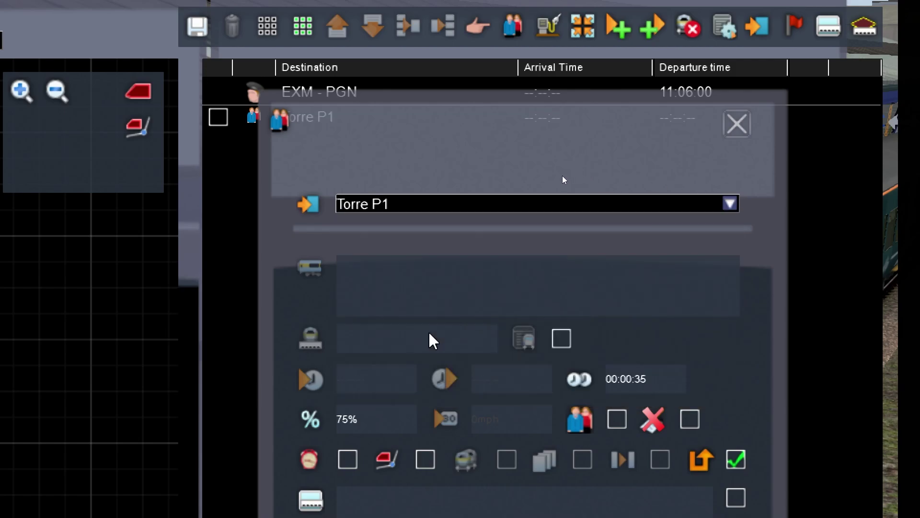
left_click(737, 124)
Add a second timetabled passenger stop at Torquay P1 to the EXM - PGN service
left_click(507, 30)
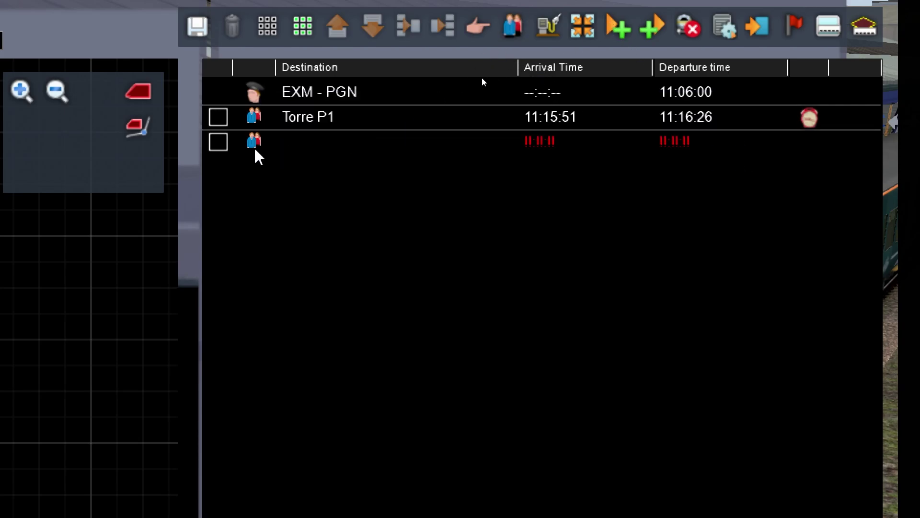
double_click(257, 144)
left_click(730, 203)
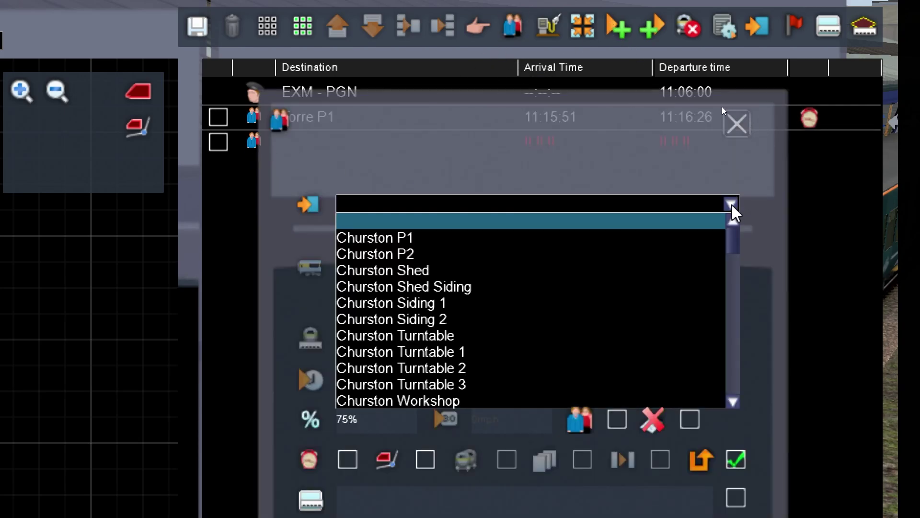
left_click_drag(734, 243, 719, 338)
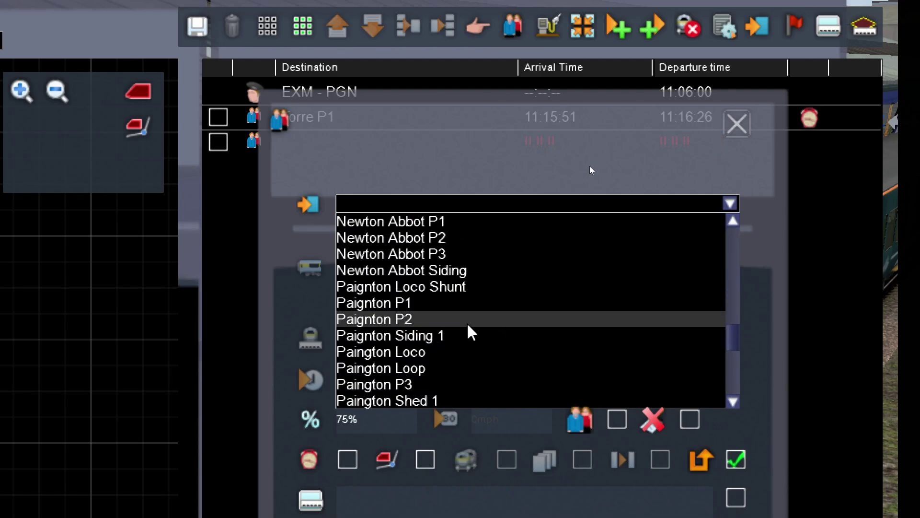
scroll(465, 316, "up", 1)
scroll(467, 325, "up", 2)
scroll(469, 330, "down", 12)
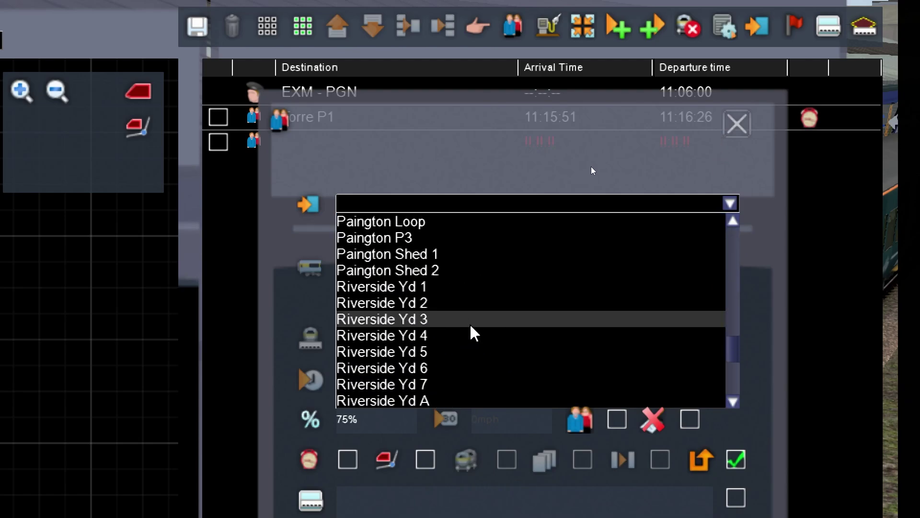
scroll(472, 326, "down", 5)
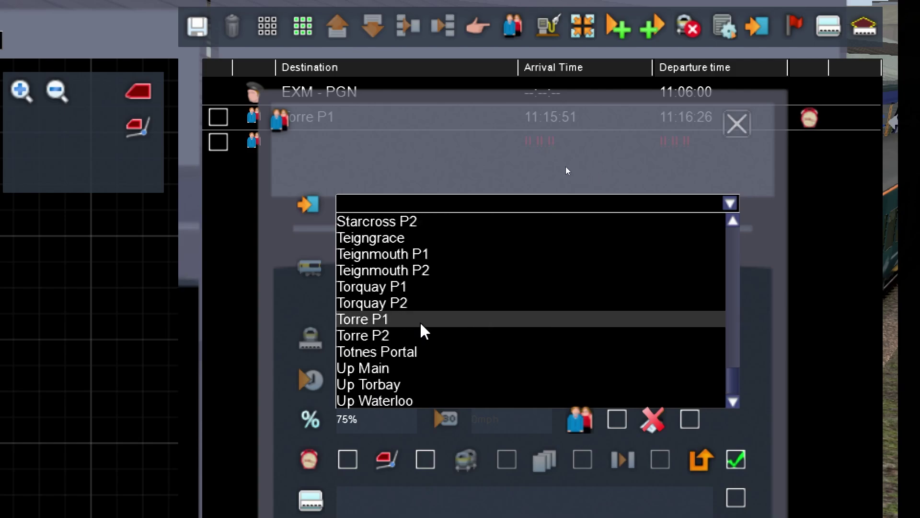
scroll(437, 360, "up", 2)
left_click(417, 336)
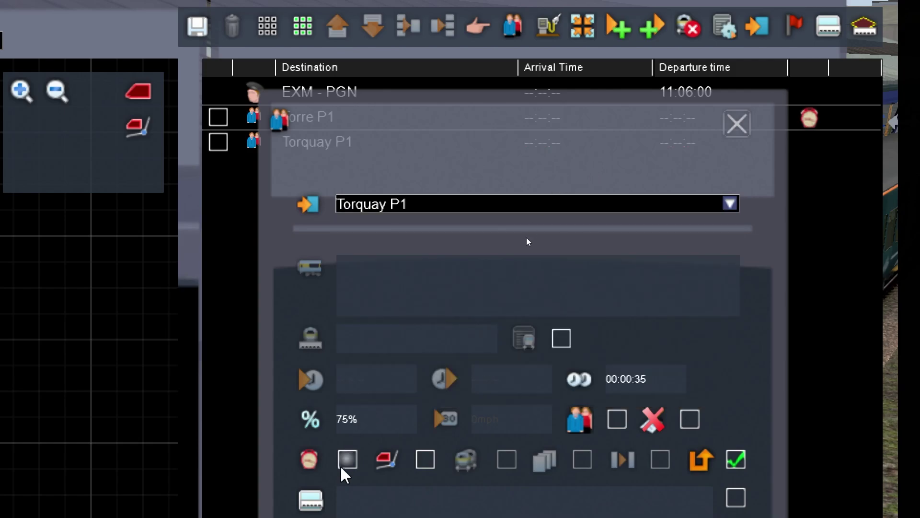
left_click(348, 459)
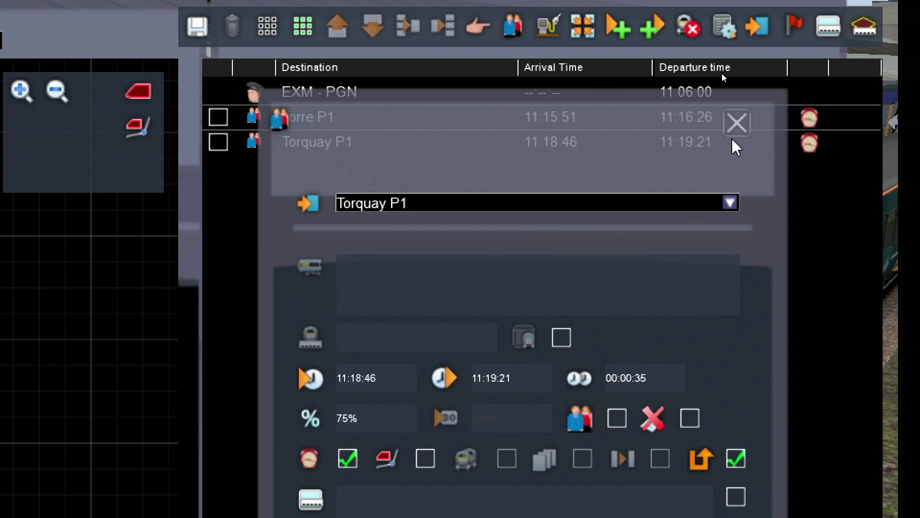
left_click(737, 124)
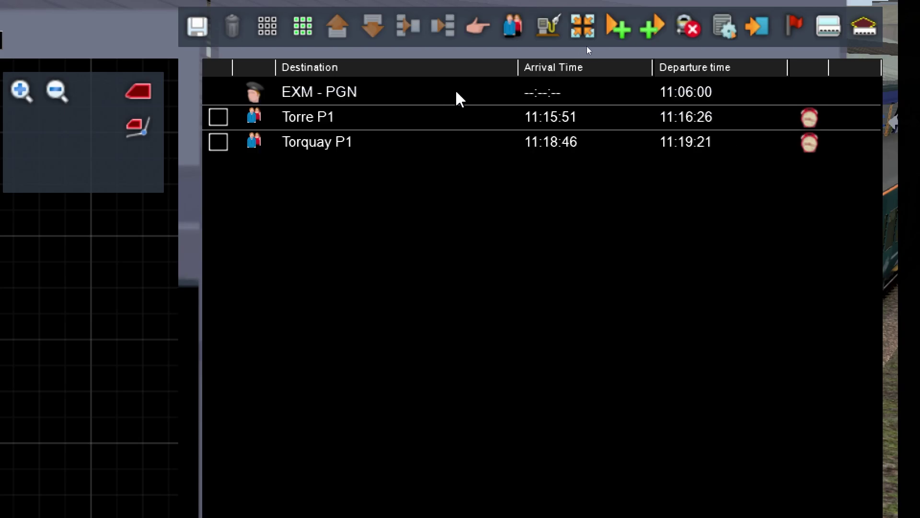
Finish the EXM - PGN service with a timetabled stop-at instruction at Torquay P1
left_click(479, 27)
left_click(262, 164)
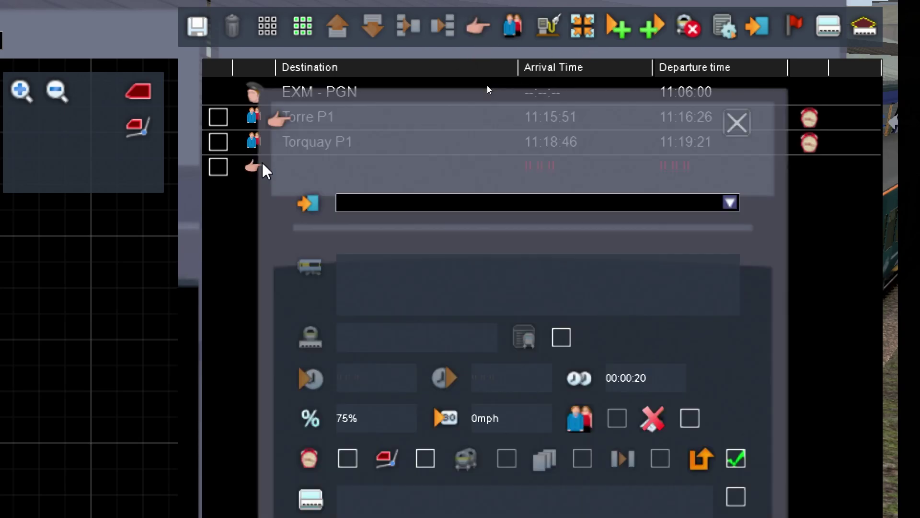
left_click(729, 204)
left_click_drag(738, 244, 729, 382)
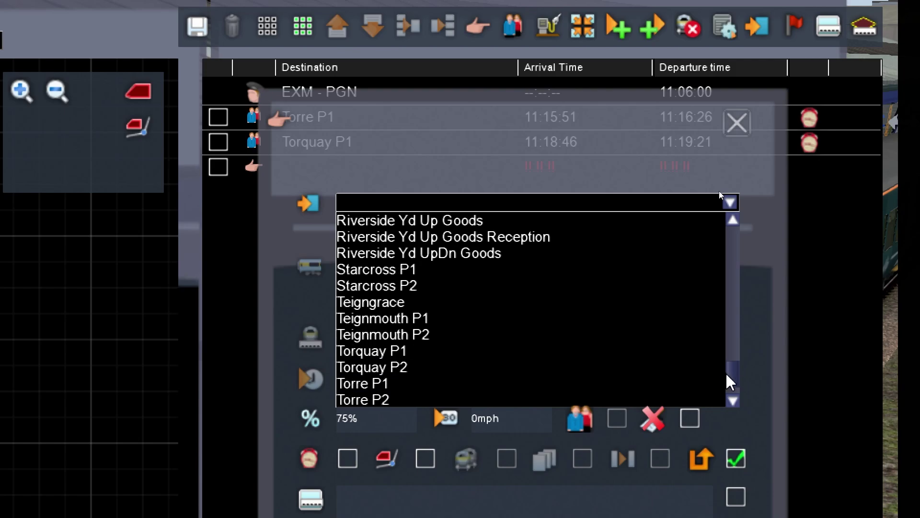
left_click(469, 352)
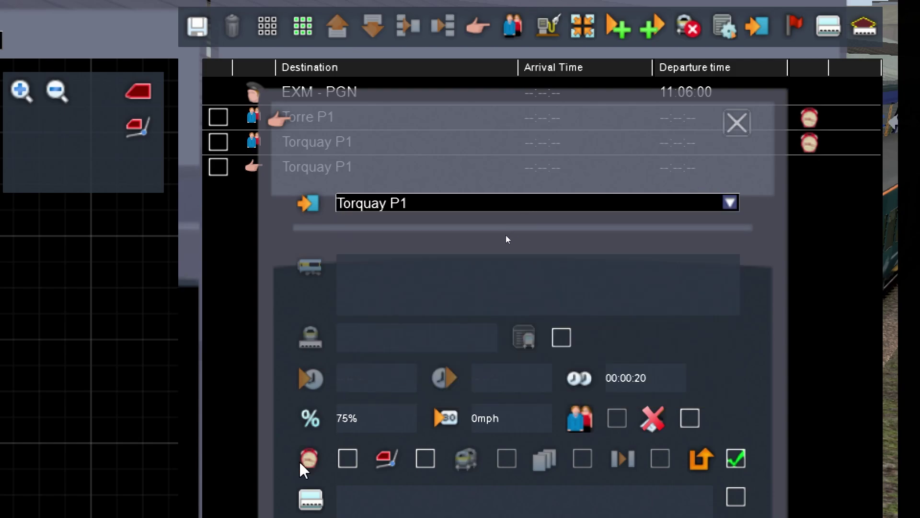
left_click(347, 459)
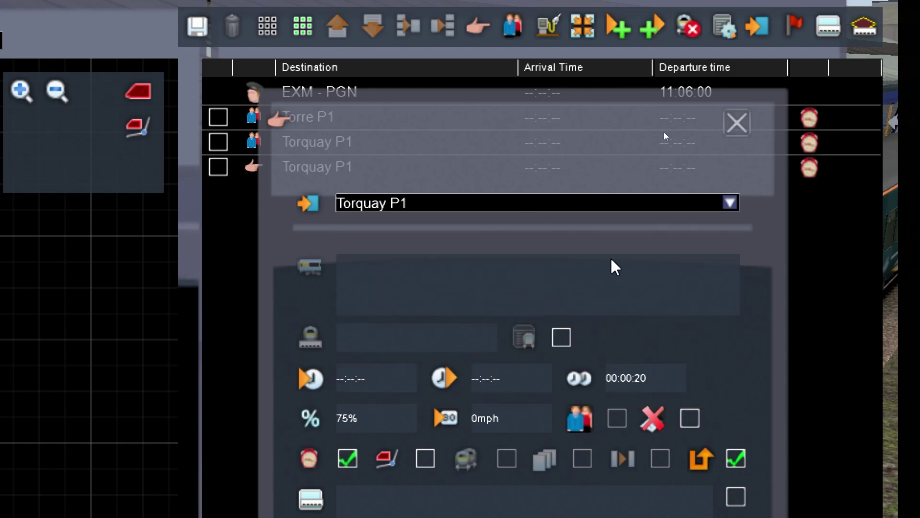
left_click(729, 122)
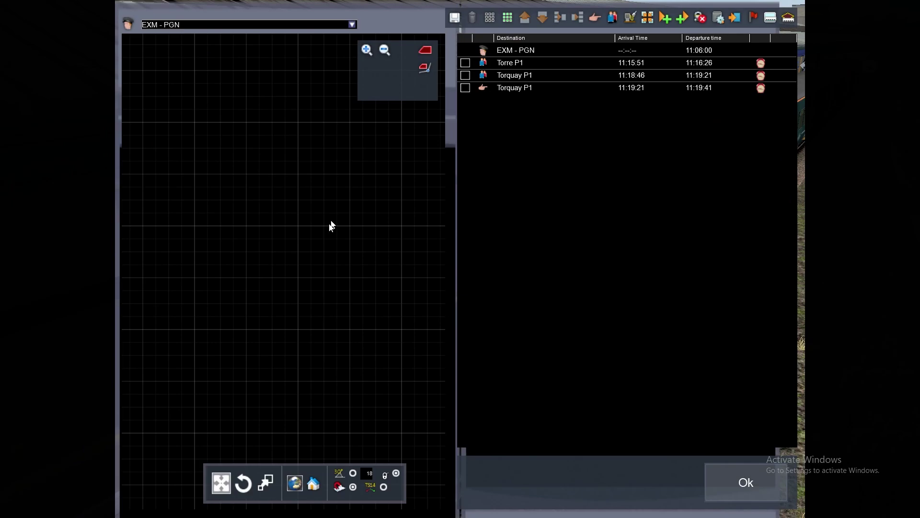
Examine the EXM - PGN path on the route map from Newton Abbot past Torquay to the TQY - PGN train, and close the timetable
scroll(337, 238, "down", 5)
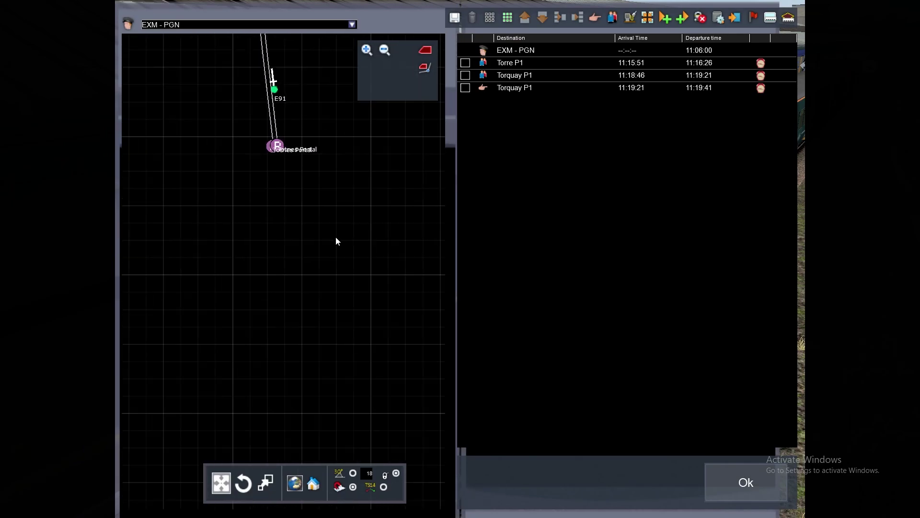
left_click_drag(309, 204, 203, 235)
scroll(249, 298, "down", 8)
scroll(203, 234, "up", 5)
left_click_drag(259, 276, 289, 232)
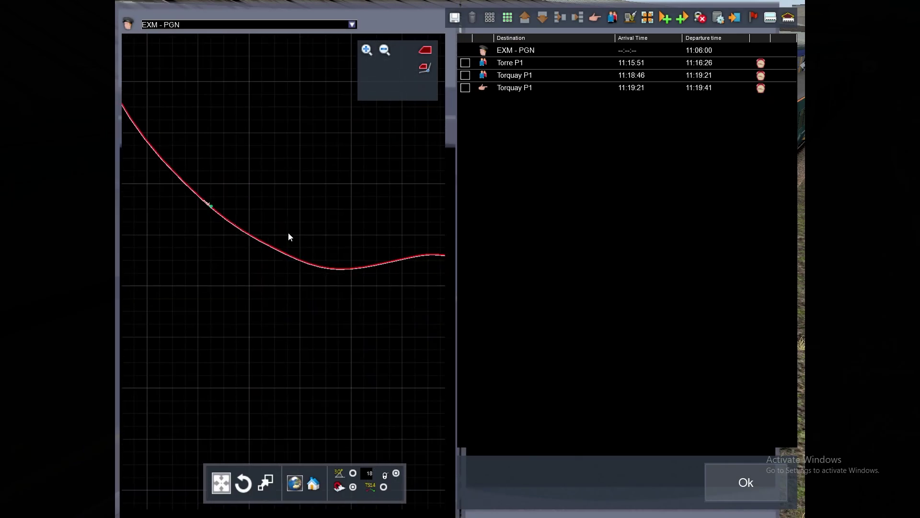
scroll(281, 285, "up", 4)
scroll(373, 331, "down", 2)
left_click_drag(402, 345, 226, 204)
scroll(312, 291, "down", 5)
left_click_drag(278, 296, 255, 195)
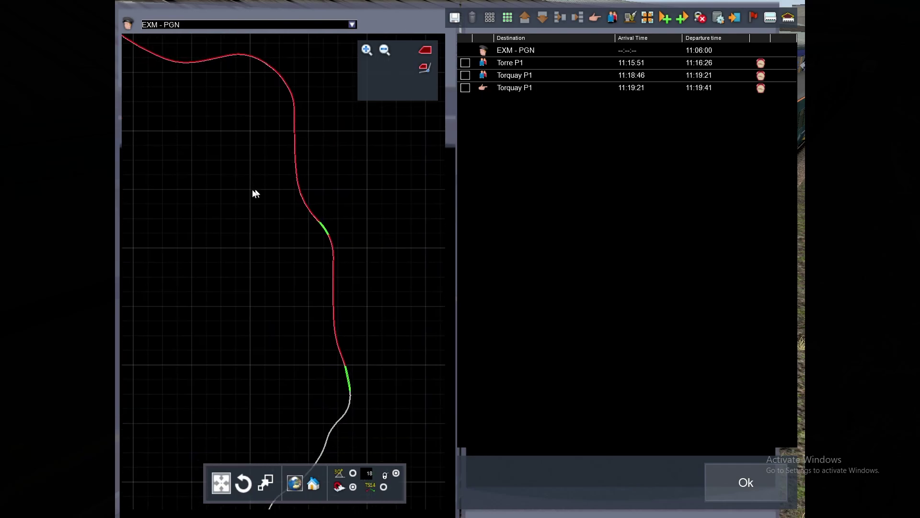
left_click_drag(299, 337, 282, 190)
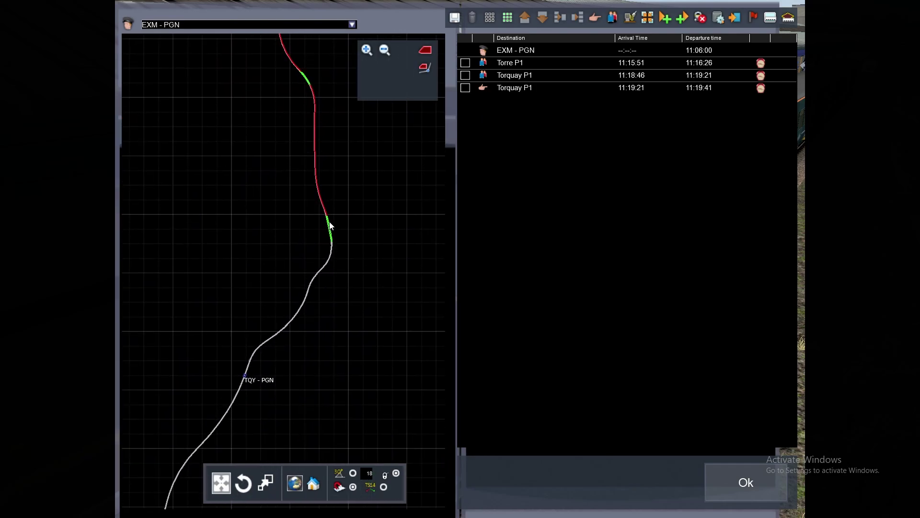
scroll(330, 225, "up", 5)
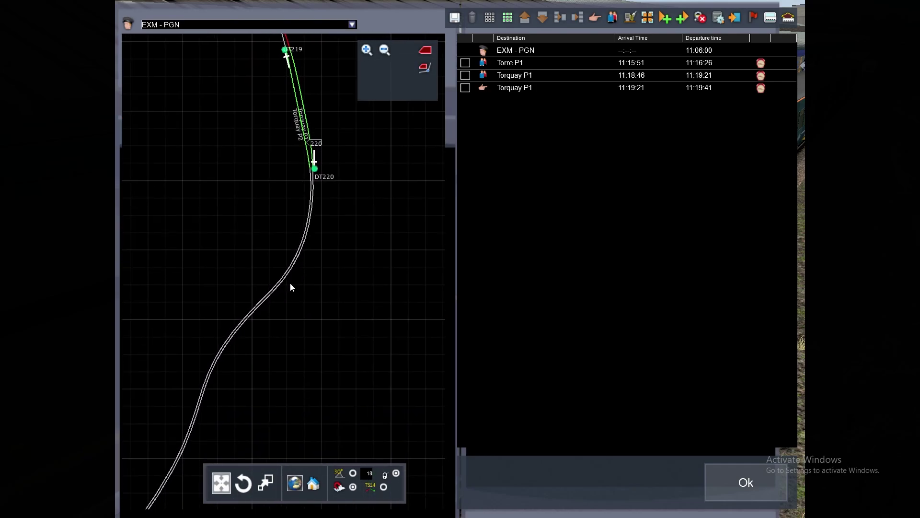
scroll(290, 283, "down", 4)
left_click_drag(296, 299, 335, 217)
left_click_drag(243, 268, 332, 158)
scroll(228, 372, "up", 6)
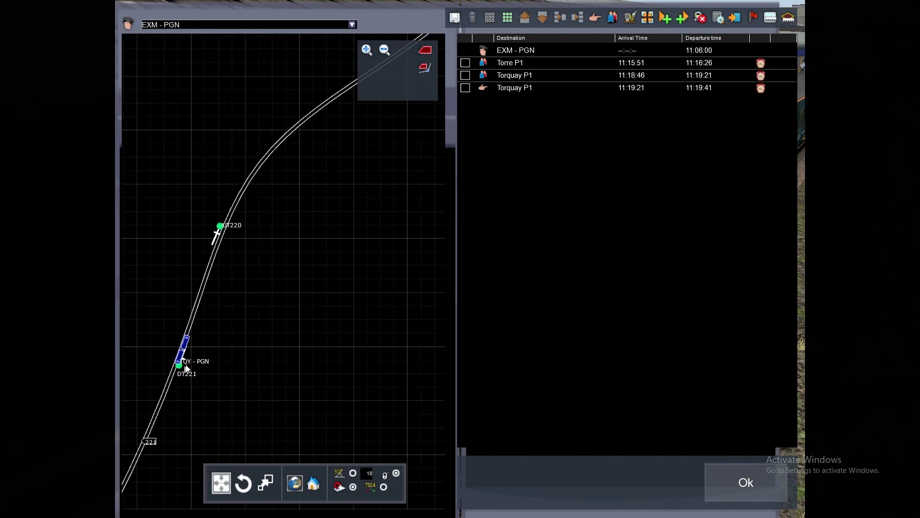
scroll(186, 367, "up", 4)
left_click_drag(218, 336, 267, 293)
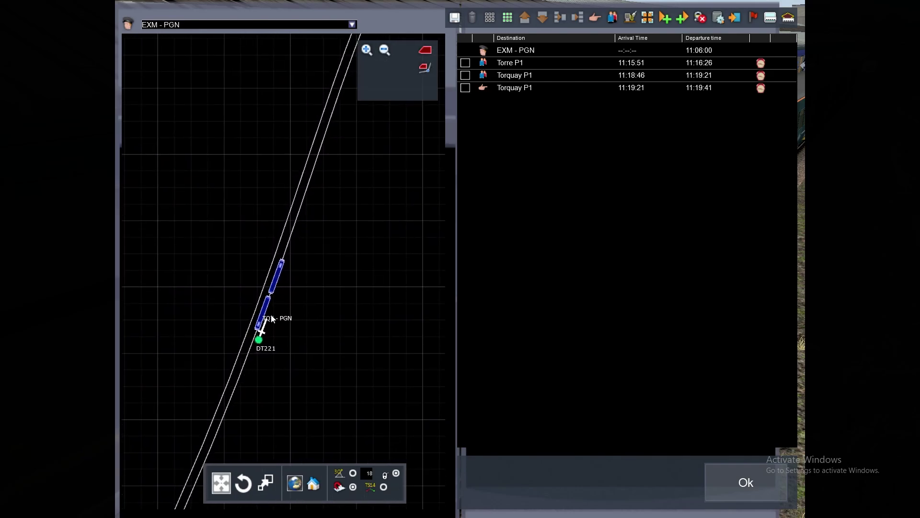
scroll(272, 318, "down", 6)
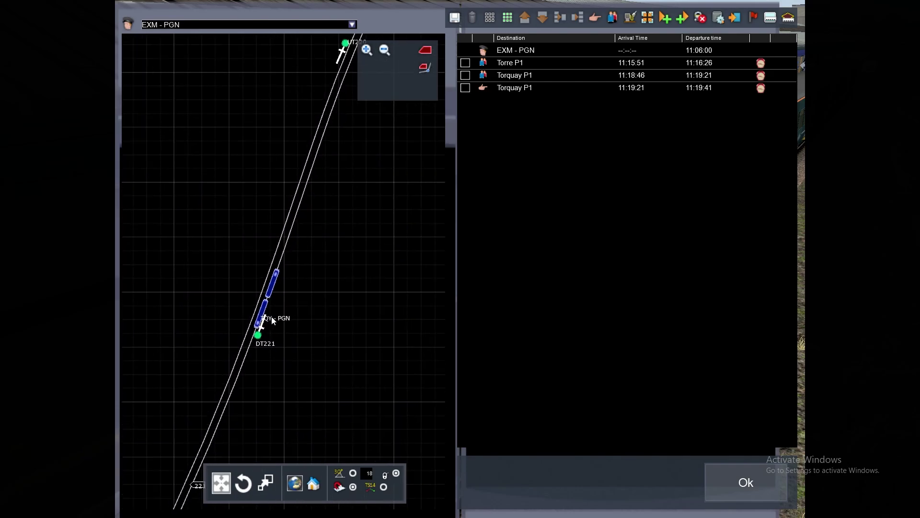
left_click(722, 494)
Inspect the GWR trains and their driver markers along the outer platform track at Newton Abbot in both directions
right_click_drag(440, 322, 191, 311)
scroll(306, 321, "down", 4)
key("Up")
key("Up")
key("Right")
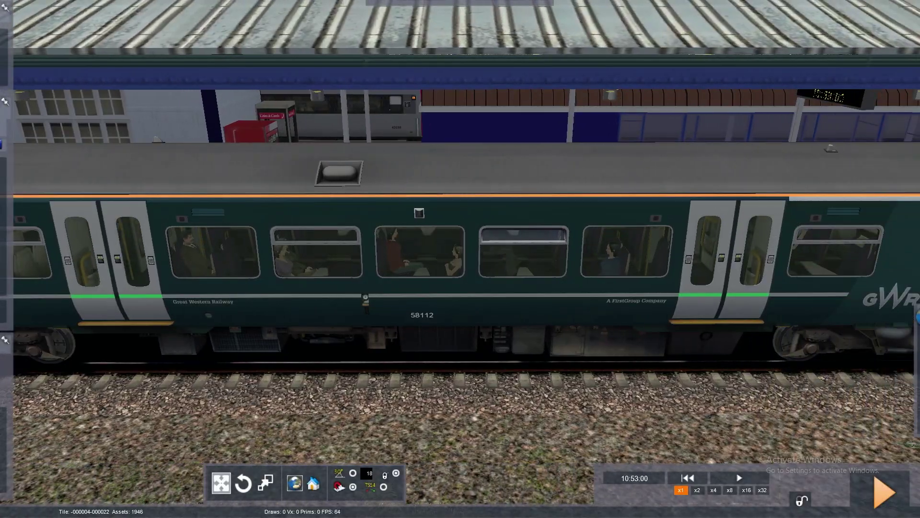
right_click_drag(460, 259, 316, 237)
key("Up")
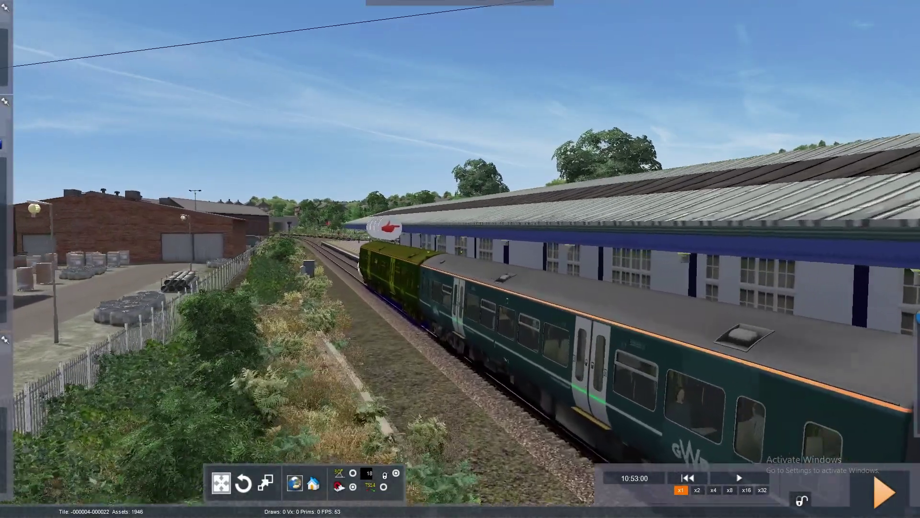
right_click_drag(385, 228, 584, 234)
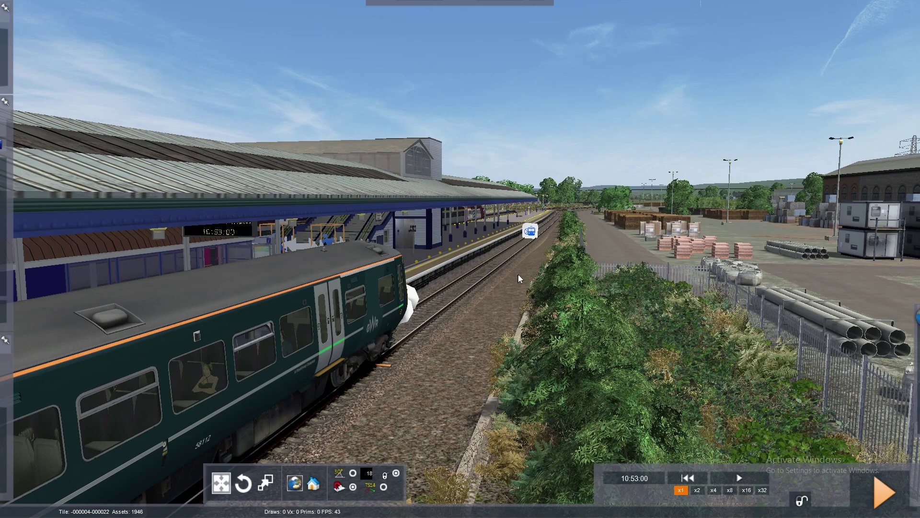
right_click_drag(517, 274, 357, 247)
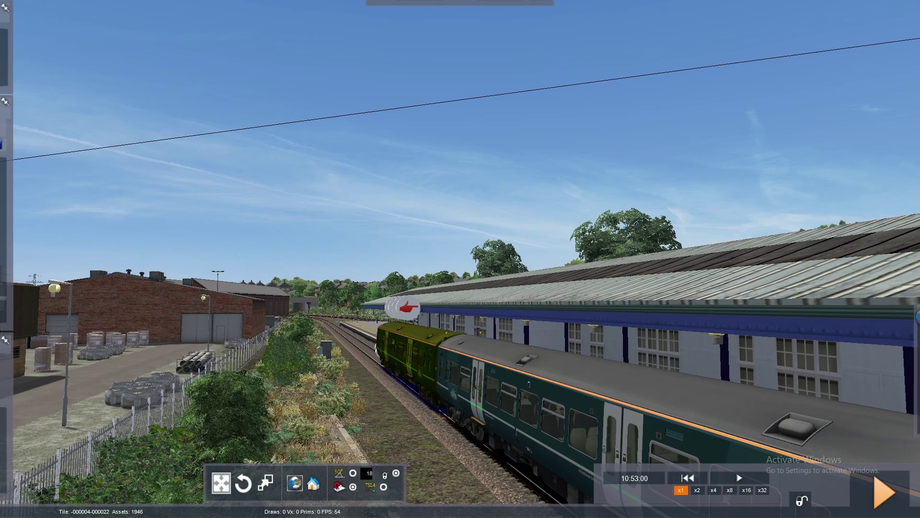
right_click_drag(357, 246, 383, 258)
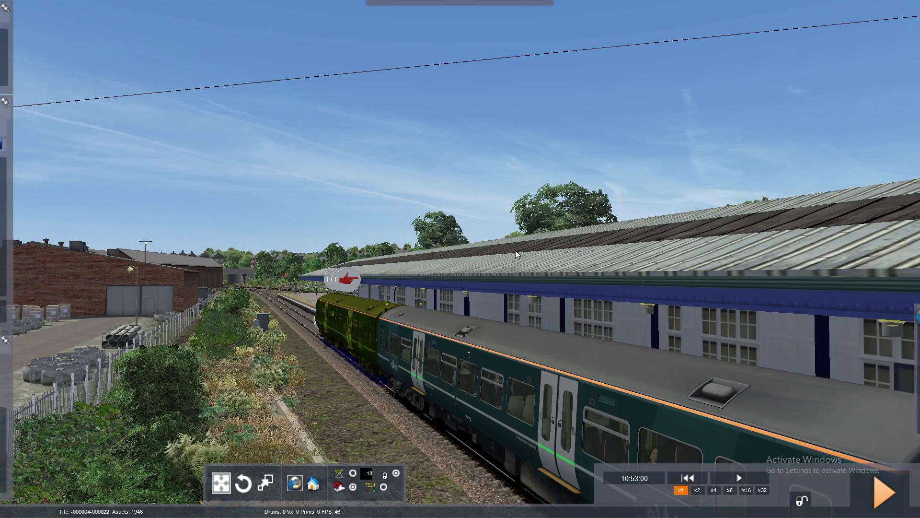
Place a GWR (No Front Logo) 5 Car AP Class 800/0 train on the outermost track beside the fields outside Newton Abbot
right_click_drag(568, 235, 360, 268)
key("Down")
key("Up")
key("Up")
key("Up")
key("Up")
key("Up")
key("Up")
key("Up")
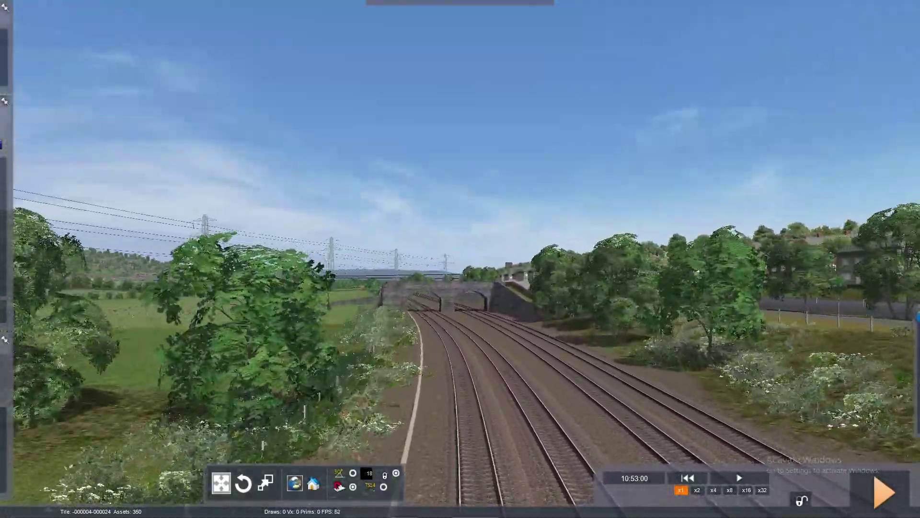
key("Up")
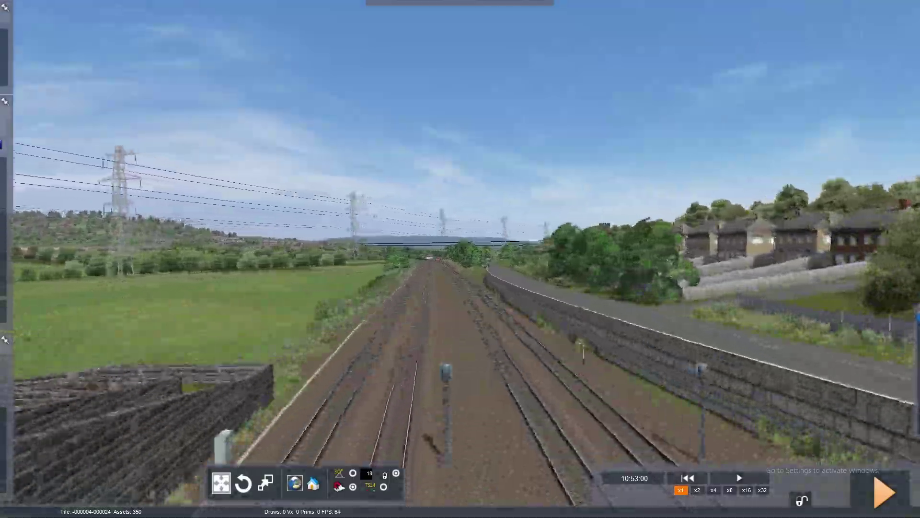
key("Up")
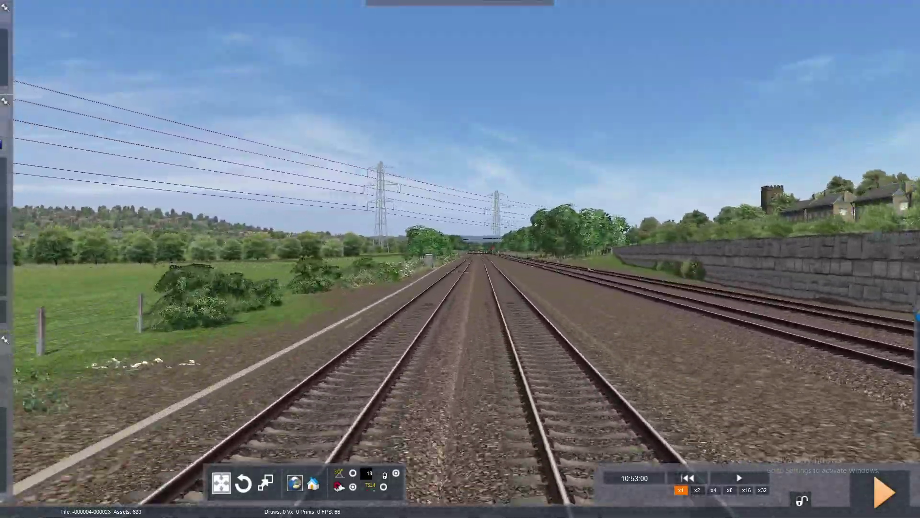
key("Up")
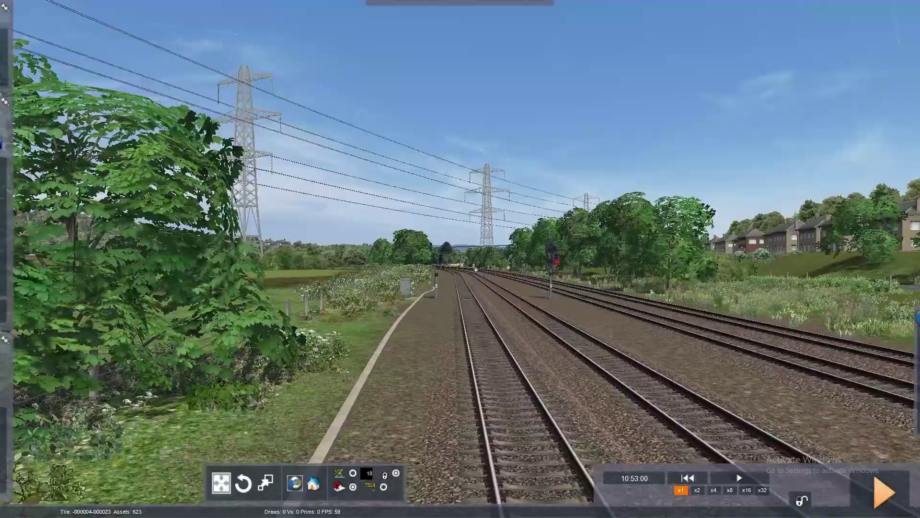
key("Up")
right_click_drag(460, 258, 796, 216)
mouse_move(3, 153)
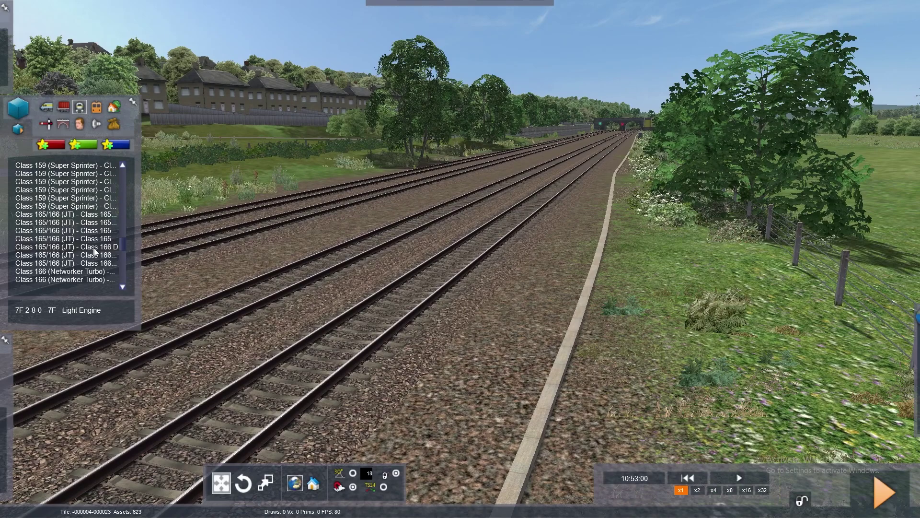
left_click_drag(121, 247, 122, 224)
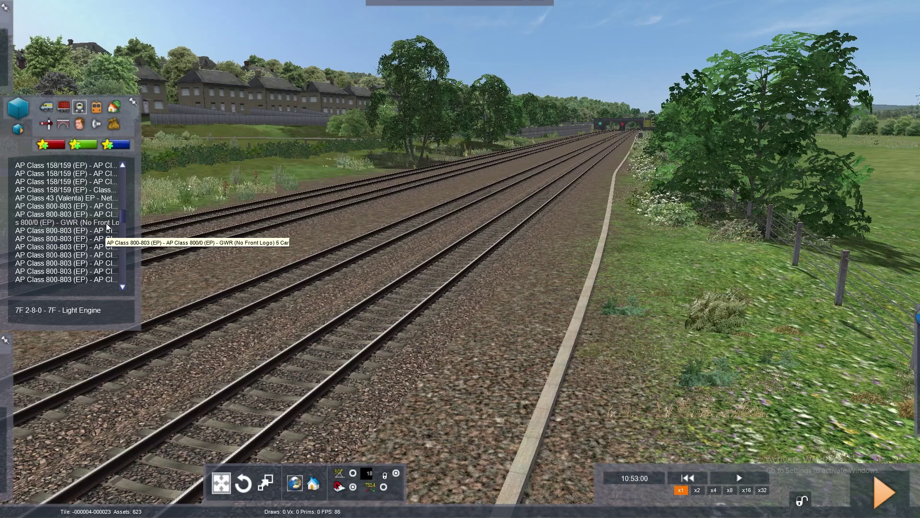
left_click(107, 225)
left_click(597, 151)
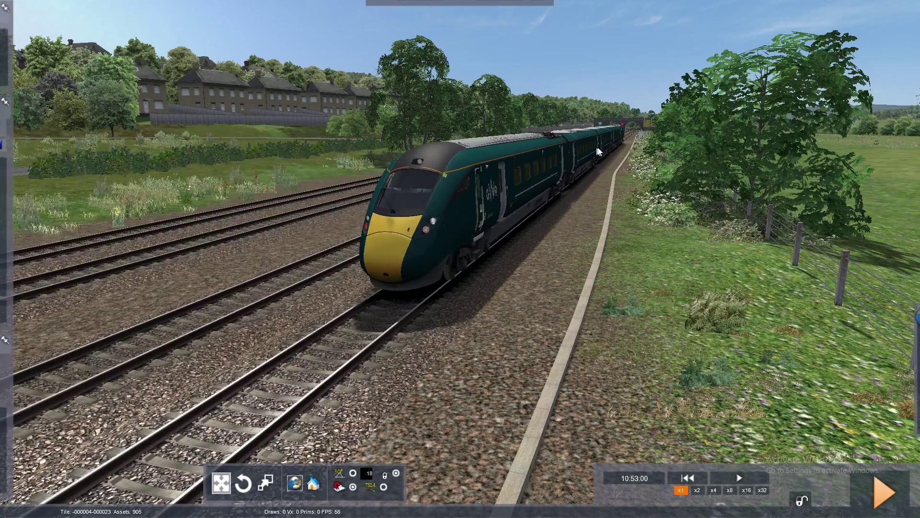
left_click(586, 155)
Select the whole Class 800 train and move it farther along the route to the double-track line through the fields
right_click_drag(474, 211, 462, 203)
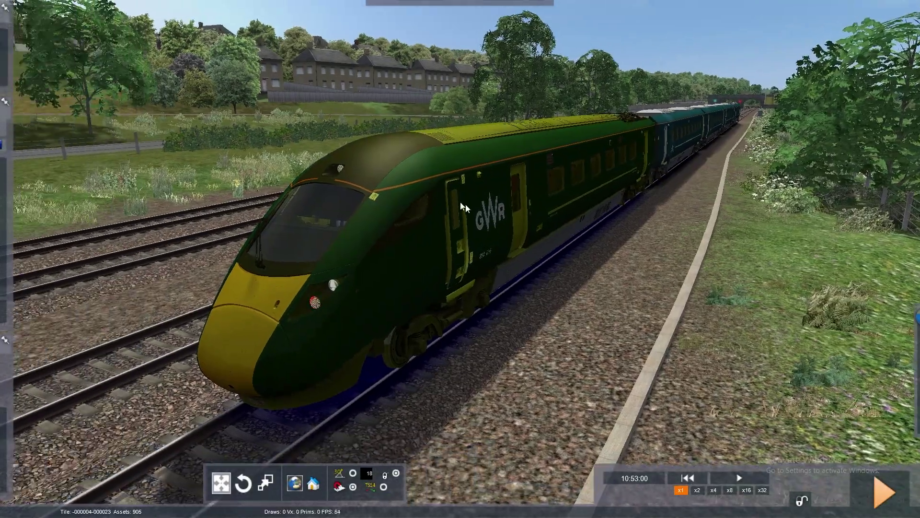
mouse_move(41, 73)
right_click_drag(460, 240, 331, 317)
scroll(460, 259, "down", 10)
right_click_drag(460, 258, 412, 259)
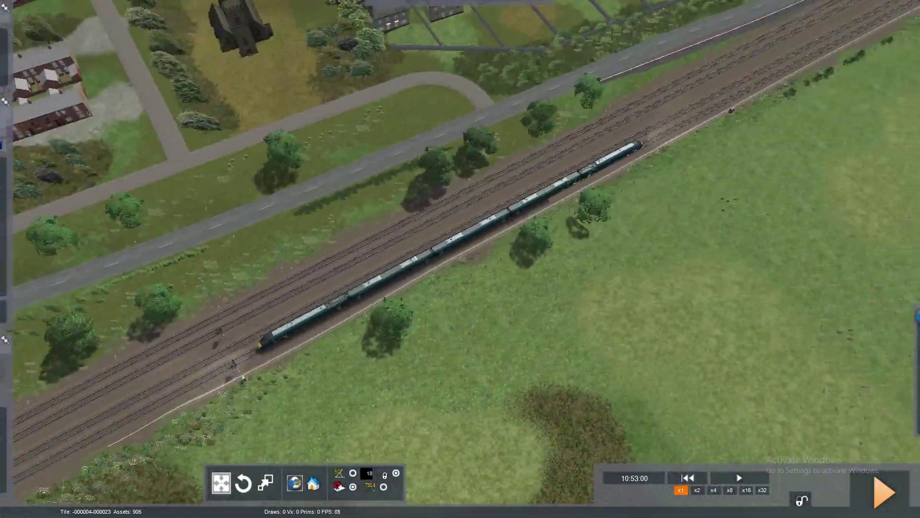
left_click(297, 331)
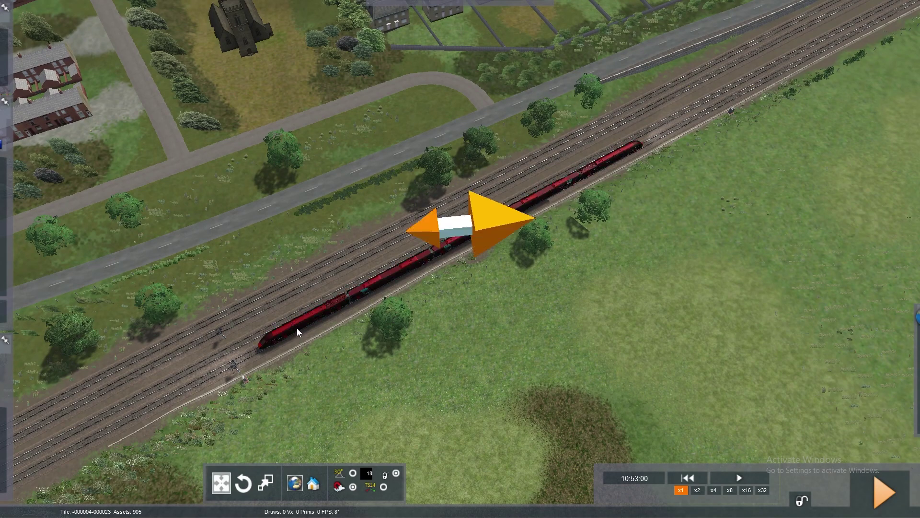
left_click_drag(297, 328, 335, 306)
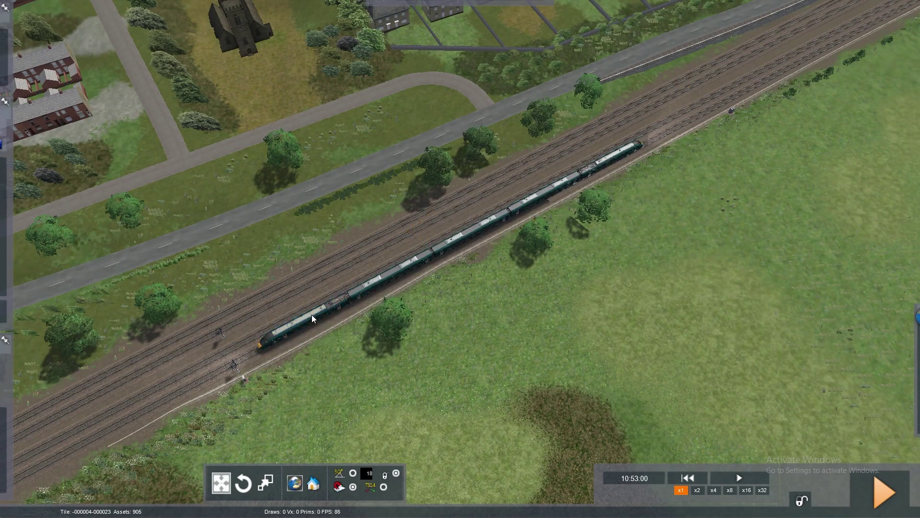
left_click(313, 315)
right_click_drag(315, 315, 466, 254)
key("Up")
left_click_drag(470, 257, 514, 284)
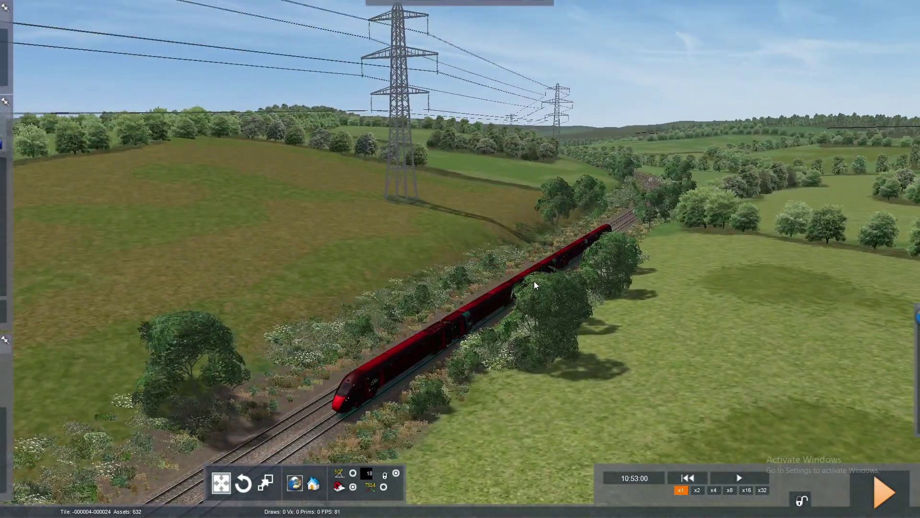
Reposition the Class 800 train from the hillside onto the double-track line, on the track farther from the hillside
right_click_drag(534, 281, 527, 254)
key("Up")
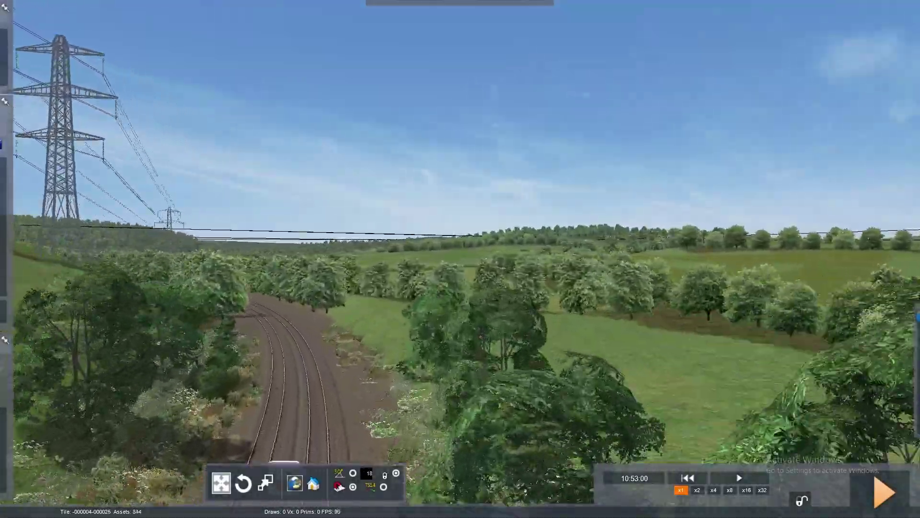
key("Up")
right_click_drag(460, 259, 556, 244)
key("Up")
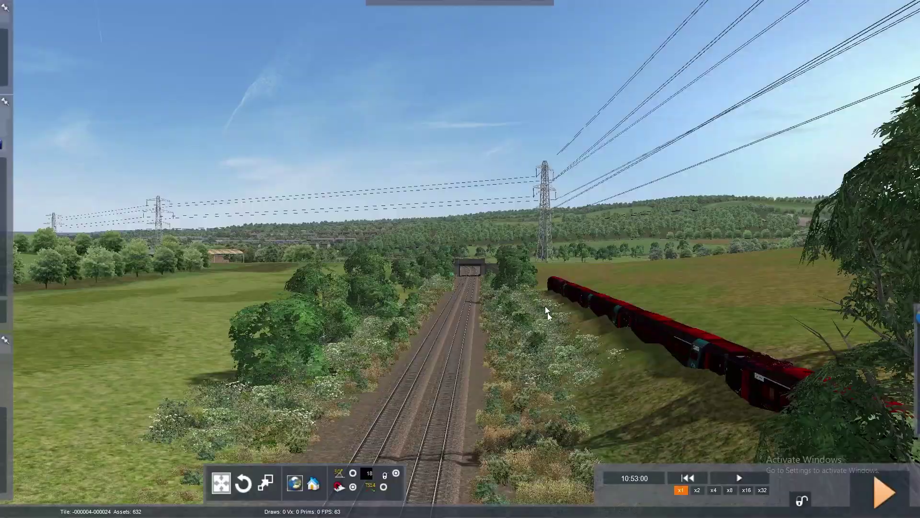
left_click_drag(548, 312, 415, 354)
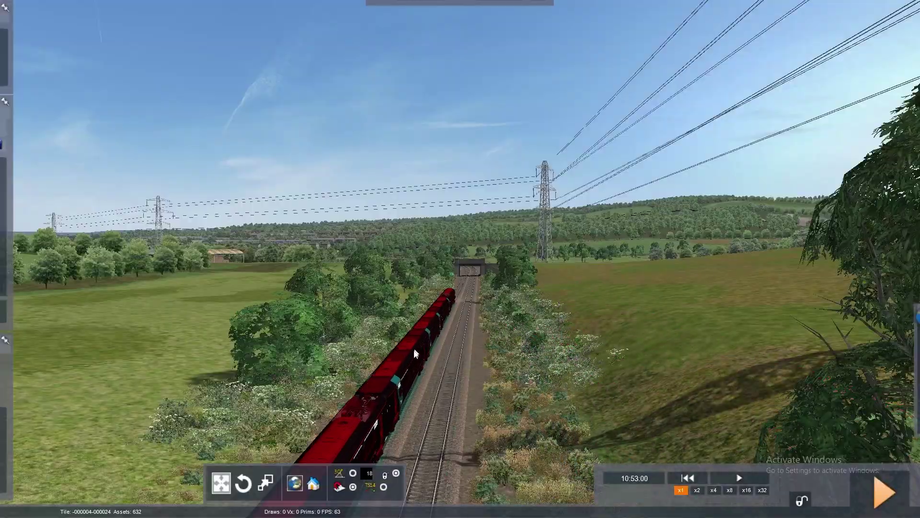
Add a driver to the repositioned GWR Class 800 train
right_click_drag(403, 363, 297, 455)
key("Up")
mouse_move(1, 53)
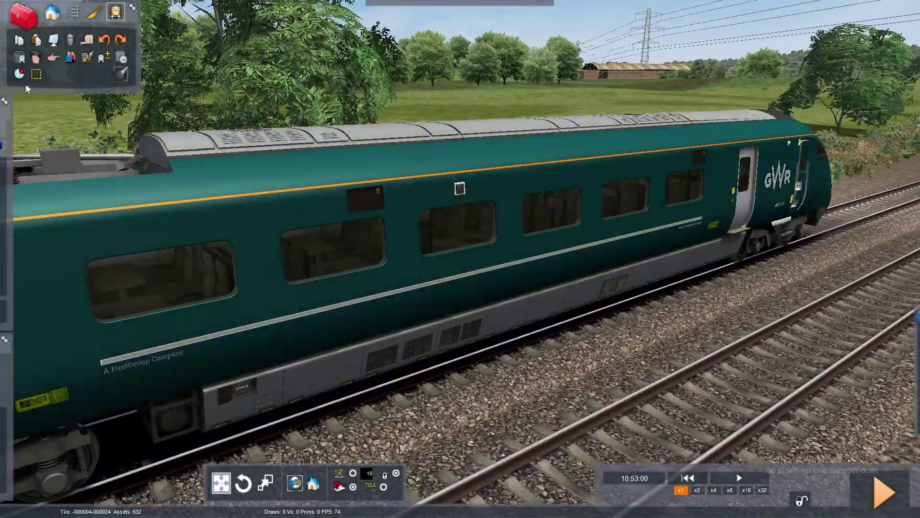
left_click(36, 57)
left_click(355, 208)
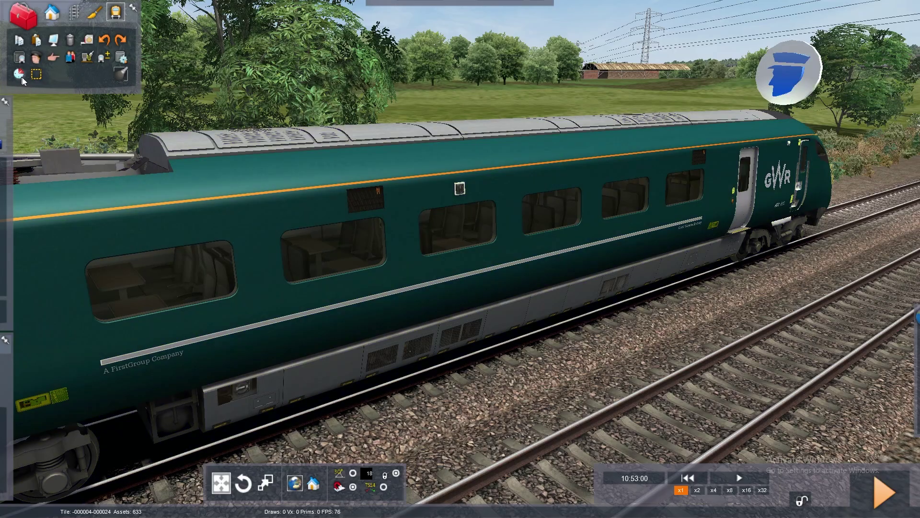
Open the new train's Service1 in the timetable and rename the service as PLY - CDF
left_click(18, 73)
left_click(353, 25)
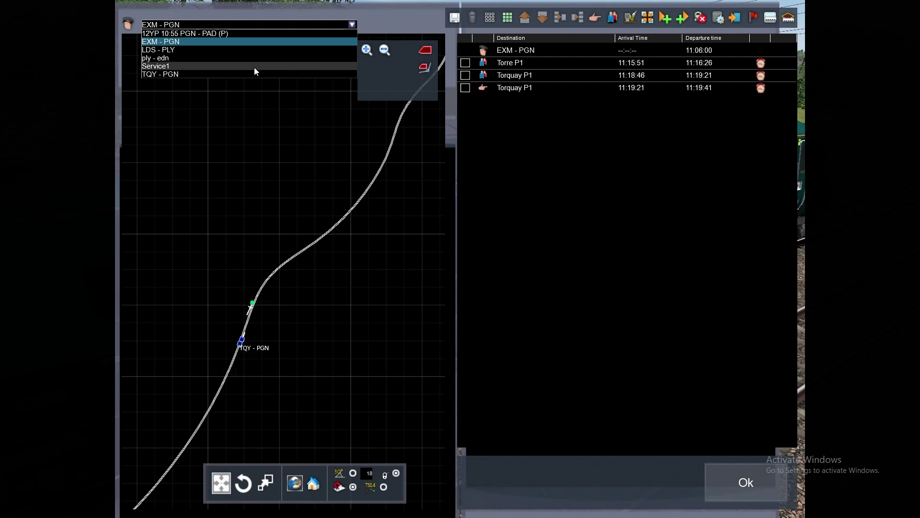
left_click(254, 67)
double_click(483, 52)
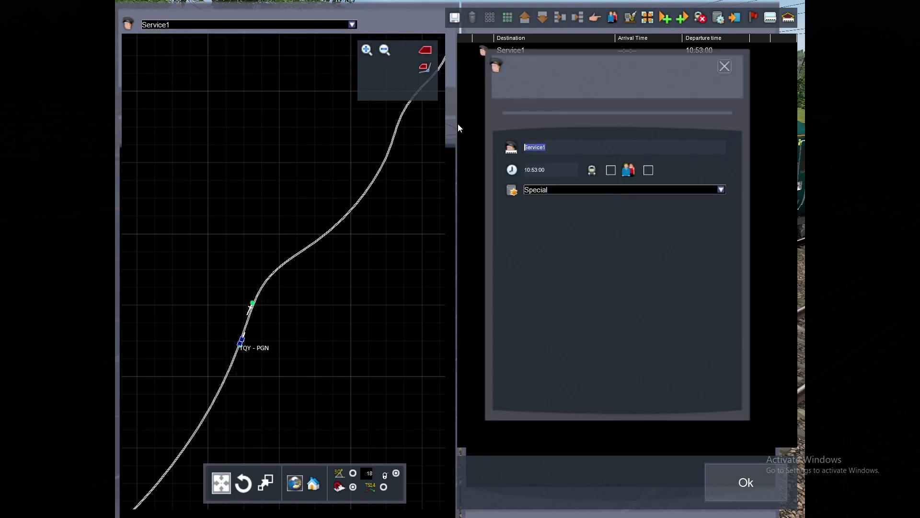
type("PLY - CDF")
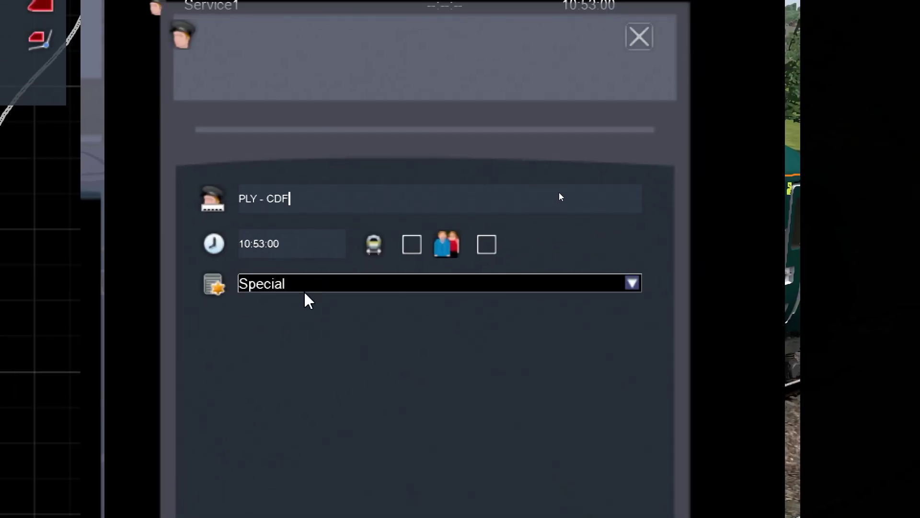
Classify the PLY - CDF service as Stopping Passenger and set its start time to 11:30:00
left_click(335, 286)
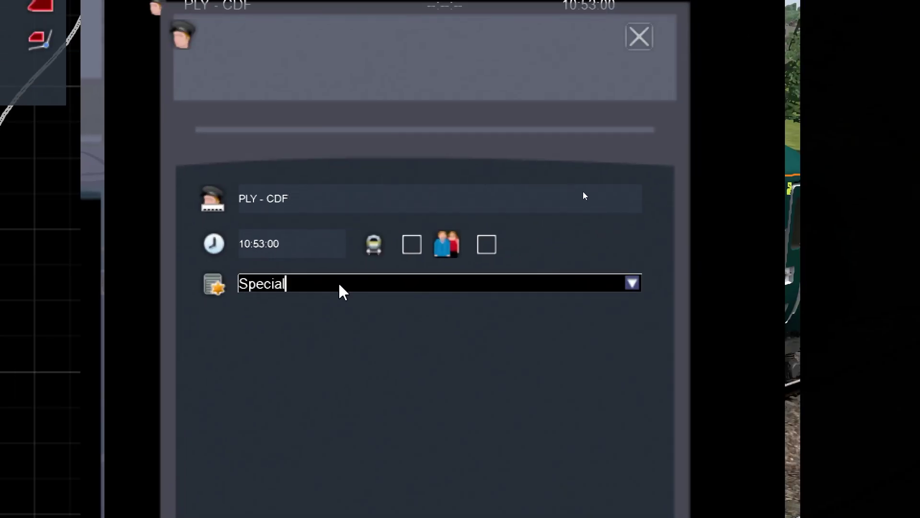
left_click(633, 285)
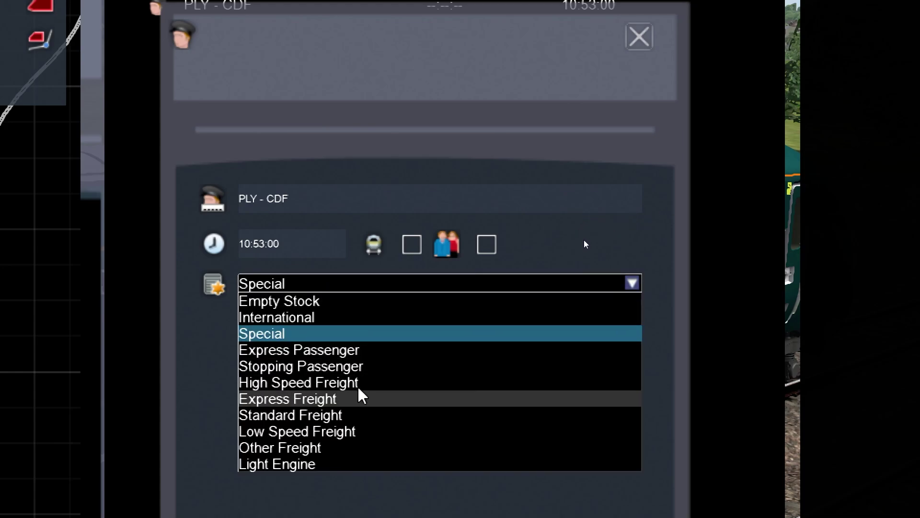
left_click(372, 369)
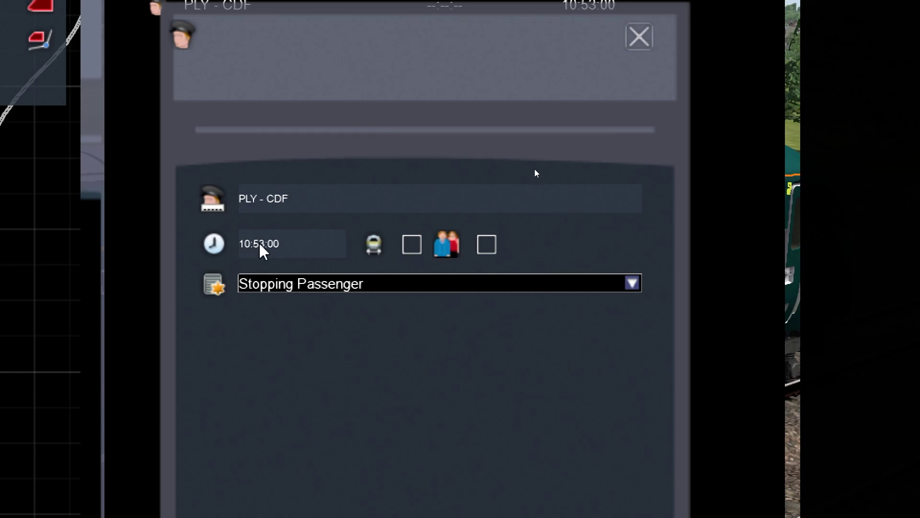
left_click(246, 245)
key("BackSpace")
type("1:")
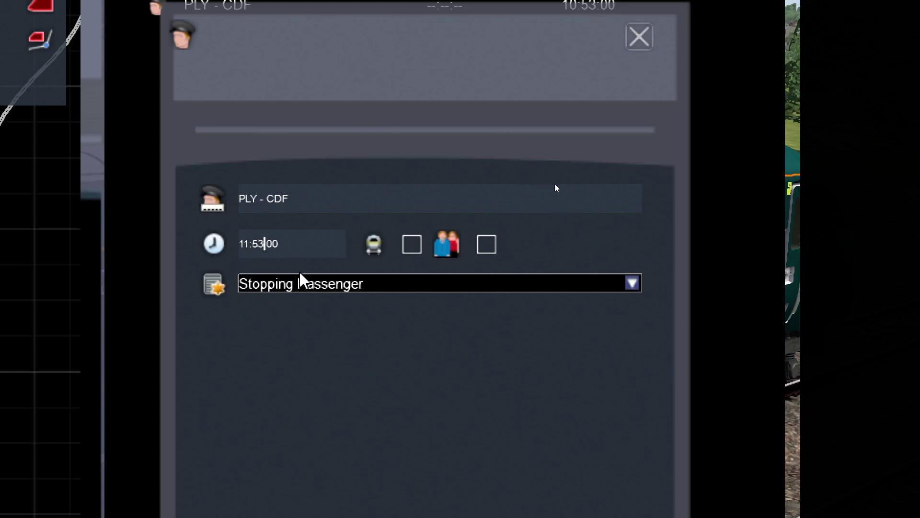
type("30")
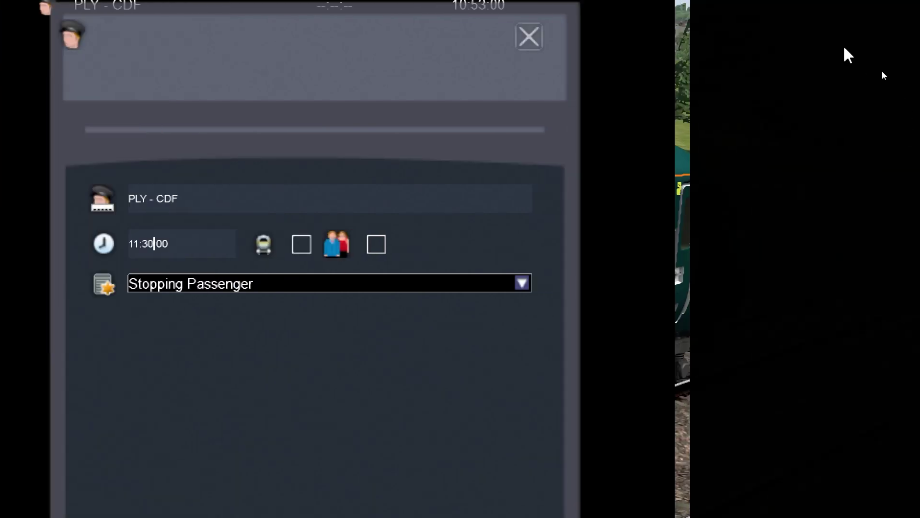
left_click(526, 95)
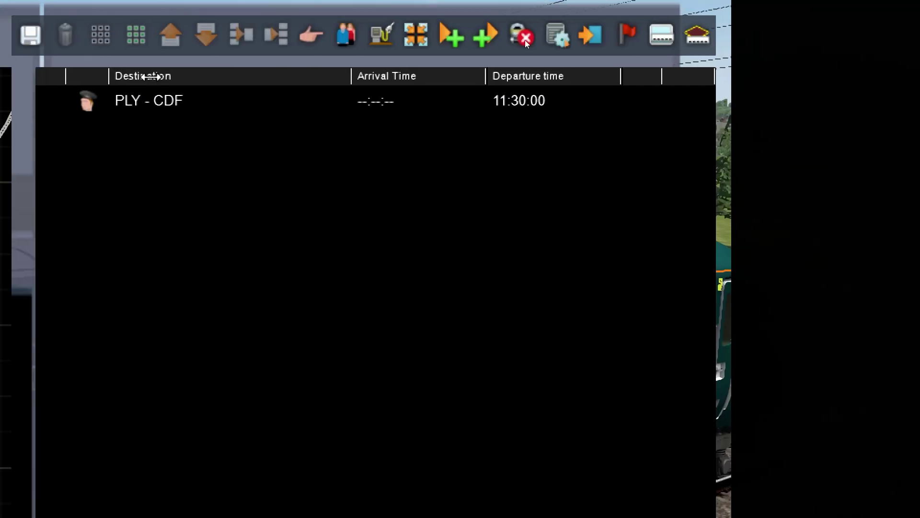
Add a timetabled stop-at instruction at Exeter St. Davids P1 to the PLY - CDF service
left_click(311, 34)
double_click(89, 135)
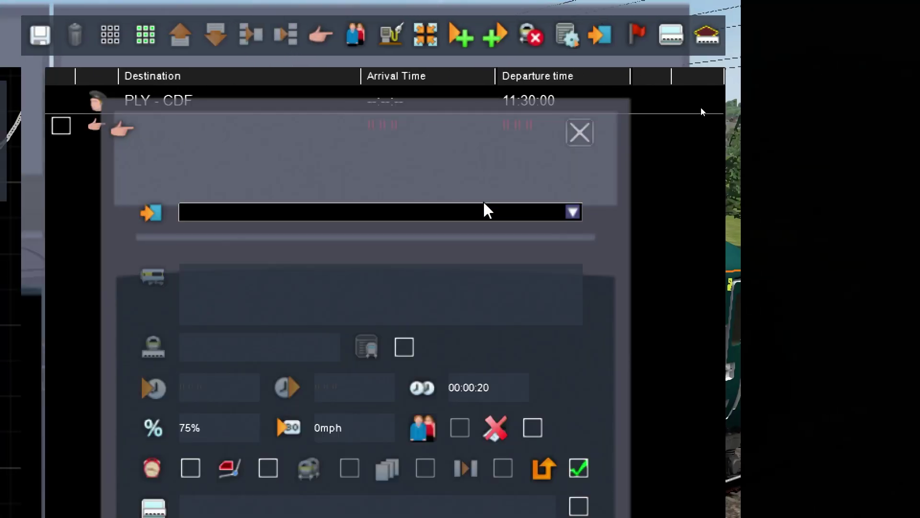
left_click(573, 211)
scroll(580, 269, "down", 3)
left_click_drag(580, 263, 554, 287)
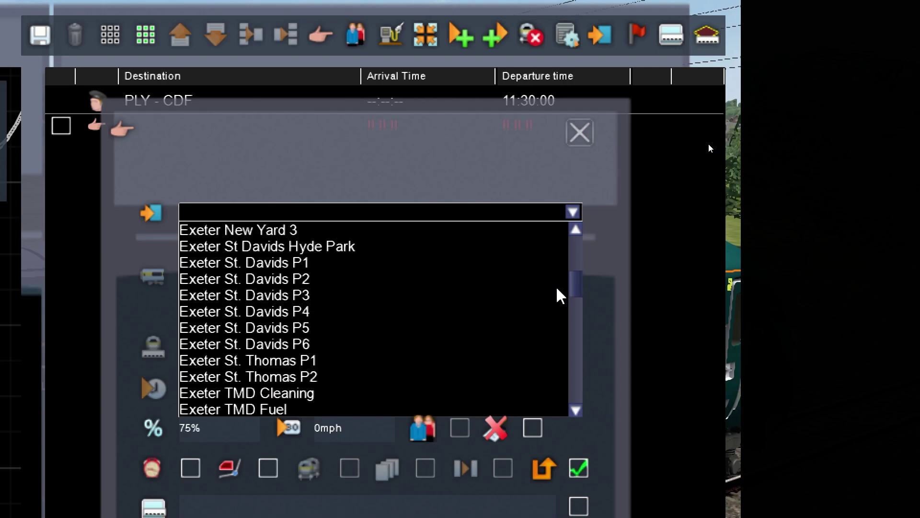
left_click(318, 265)
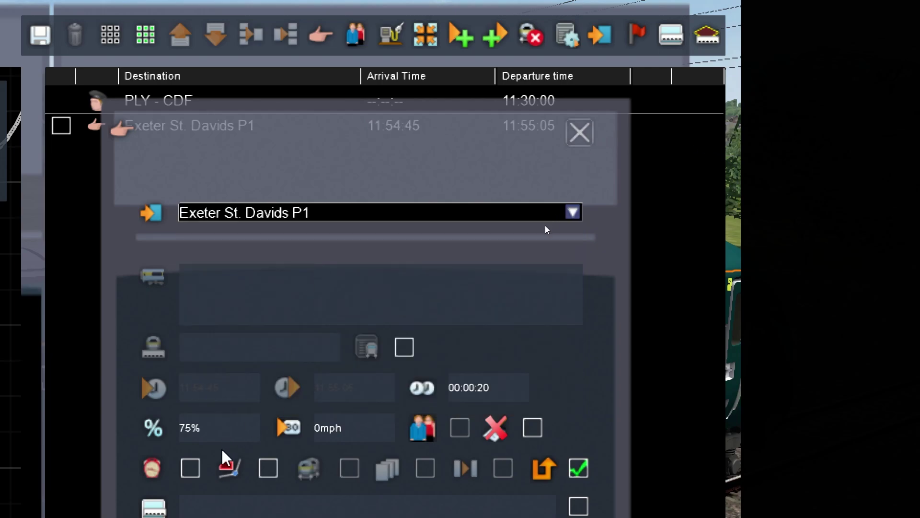
left_click(190, 464)
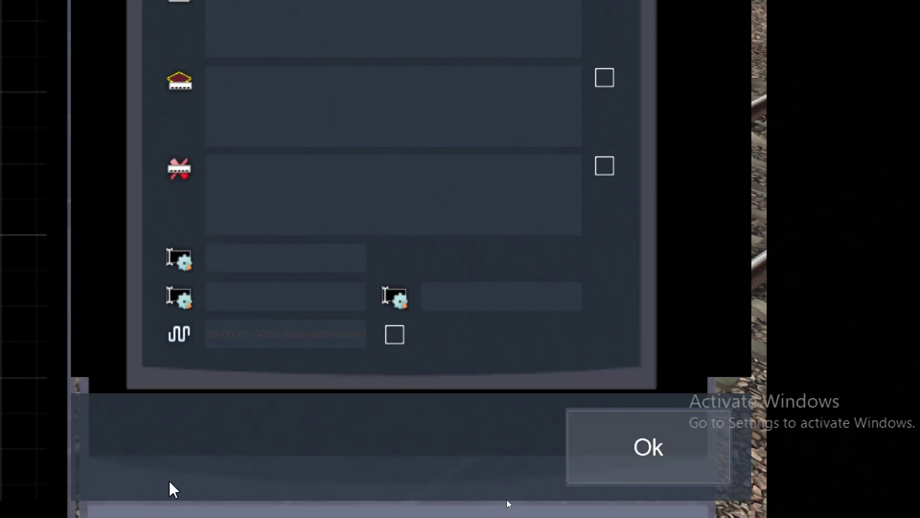
left_click(608, 11)
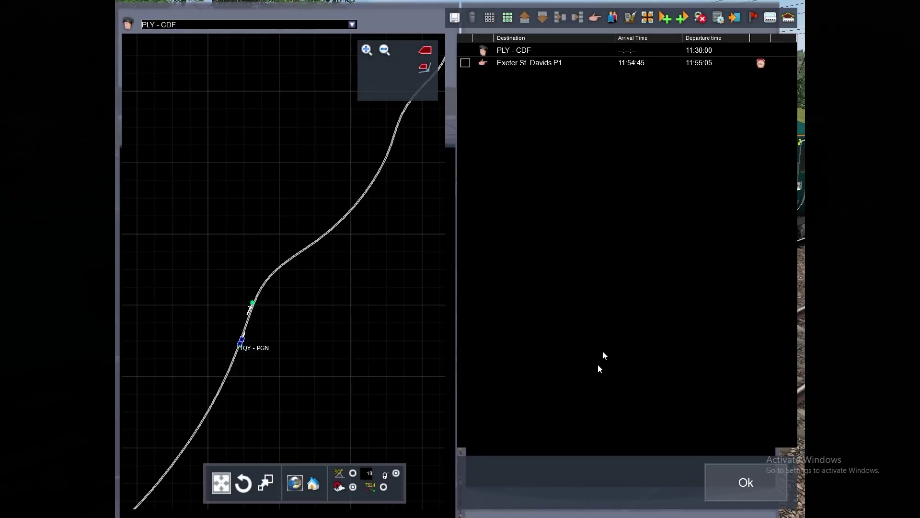
Examine the PLY - CDF path on the route map along its whole length up to Exeter St. Davids and back towards Newton Abbot
scroll(241, 385, "down", 10)
right_click_drag(268, 392, 340, 407)
right_click_drag(338, 236, 250, 407)
scroll(239, 243, "down", 3)
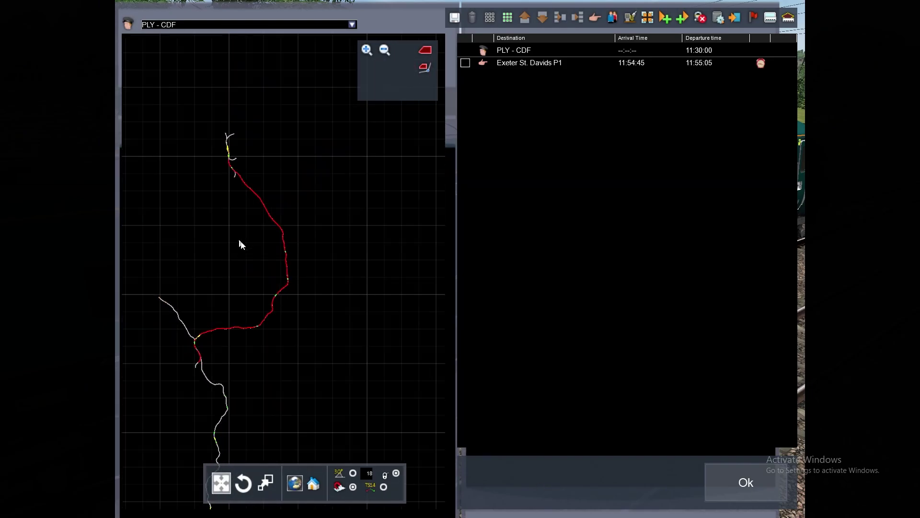
right_click_drag(227, 186, 271, 286)
scroll(260, 218, "up", 5)
scroll(249, 197, "up", 4)
right_click_drag(255, 202, 260, 278)
scroll(264, 210, "up", 2)
scroll(234, 282, "up", 5)
right_click_drag(262, 246, 280, 197)
scroll(280, 204, "down", 6)
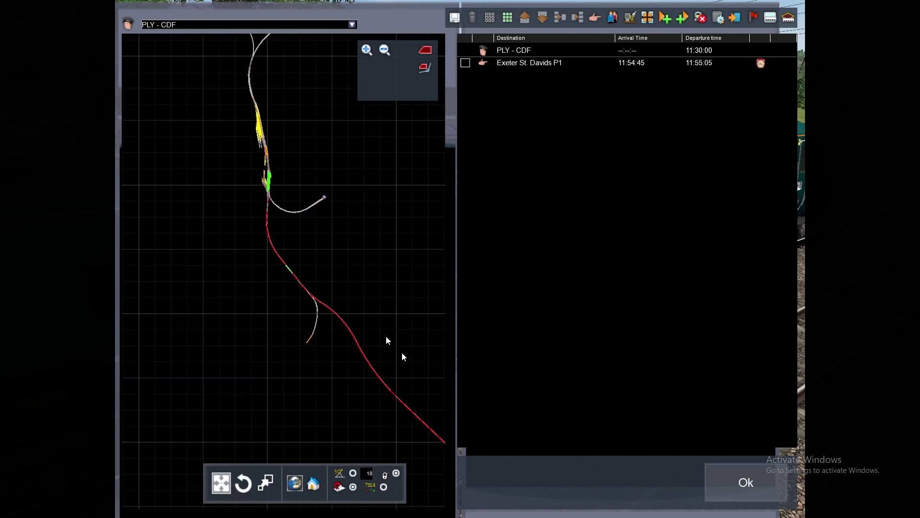
scroll(293, 346, "down", 6)
right_click_drag(341, 289, 286, 136)
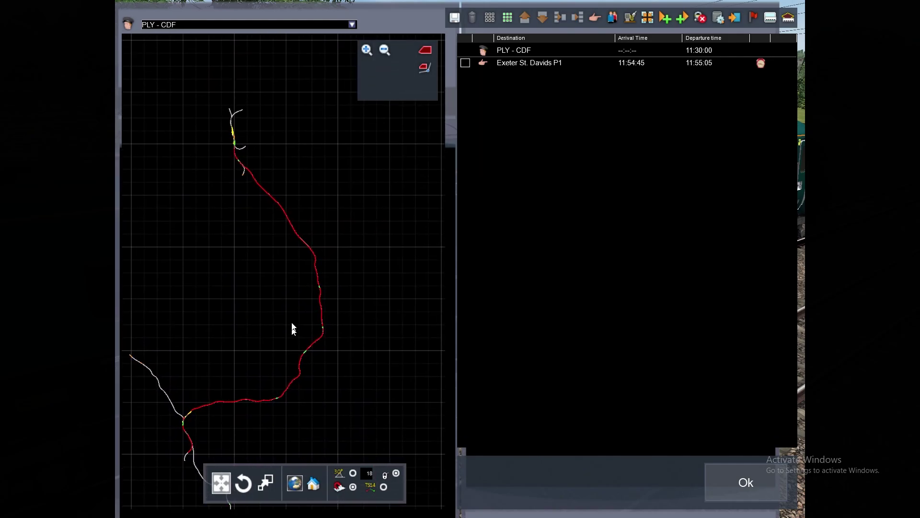
right_click_drag(292, 329, 326, 227)
scroll(253, 332, "up", 3)
scroll(249, 326, "down", 3)
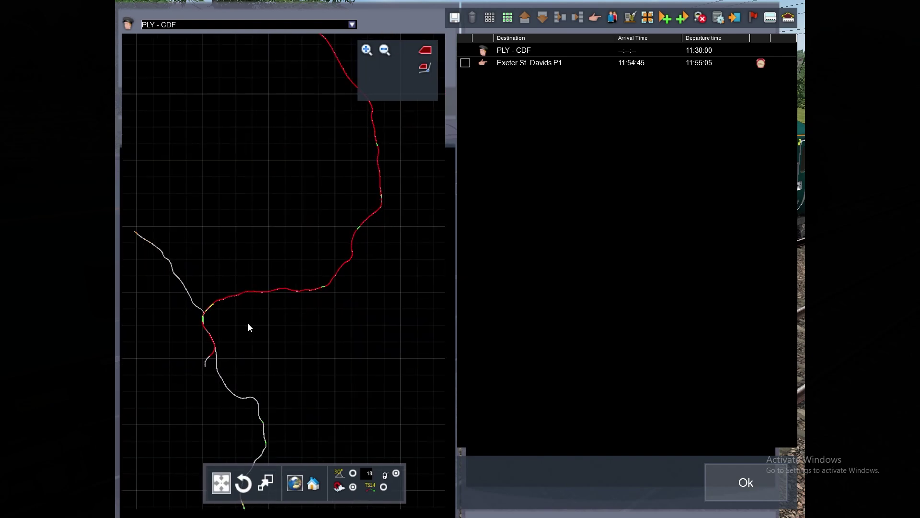
Check the whole PLY - CDF path on the route map and close the timetable
scroll(277, 261, "down", 2)
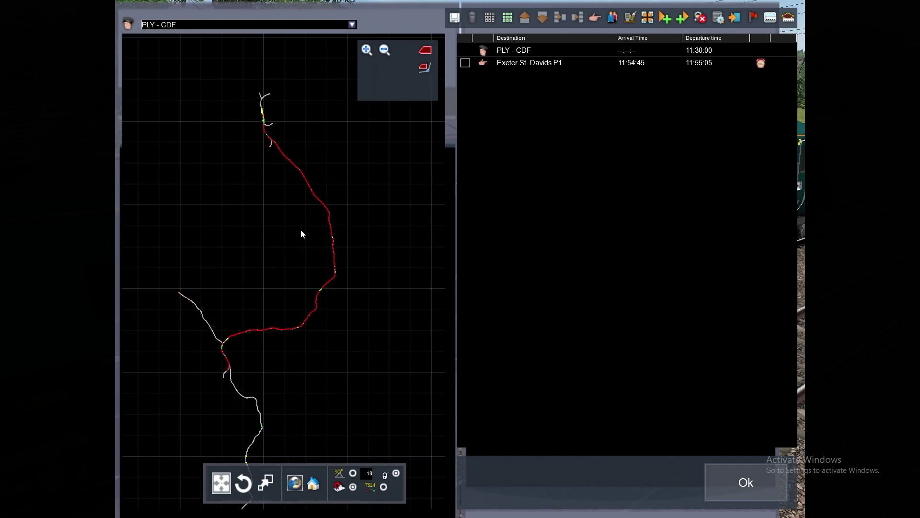
left_click(718, 473)
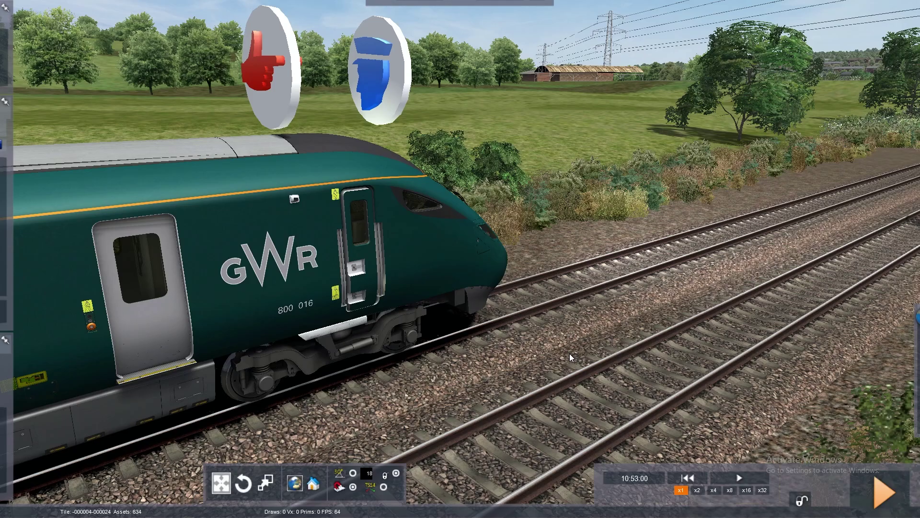
Inspect the line around the placed GWR train, following the tracks past the stone bridge to the diverging lines
mouse_move(569, 353)
right_mouse_down()
mouse_move(421, 353)
mouse_move(455, 398)
mouse_move(542, 386)
mouse_move(575, 372)
mouse_move(470, 369)
mouse_move(585, 326)
mouse_move(602, 283)
mouse_move(587, 307)
mouse_move(460, 354)
mouse_move(469, 366)
mouse_move(503, 353)
mouse_move(595, 390)
mouse_move(640, 390)
mouse_move(517, 357)
mouse_move(583, 358)
right_mouse_up()
key("Down")
key("Up")
key("Up")
key("Up")
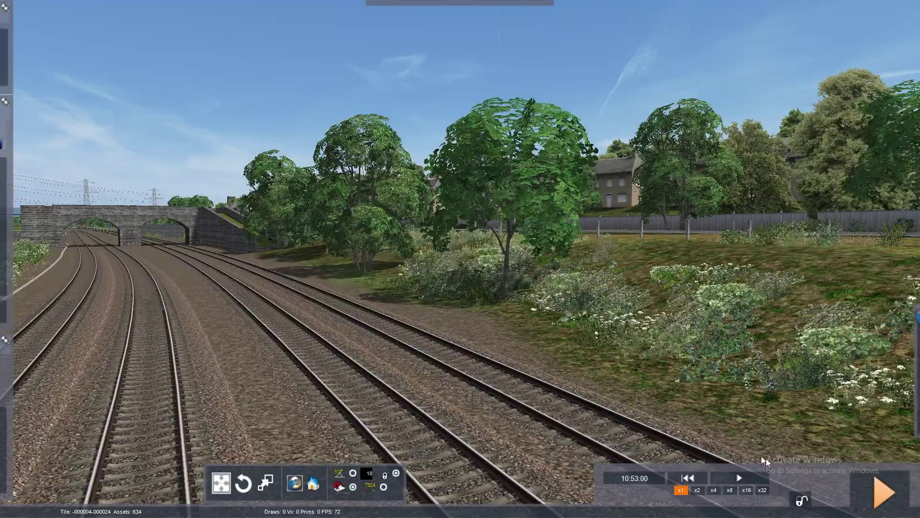
right_click_drag(784, 444, 863, 384)
key("Down")
key("Up")
key("Up")
right_click_drag(453, 363, 446, 408)
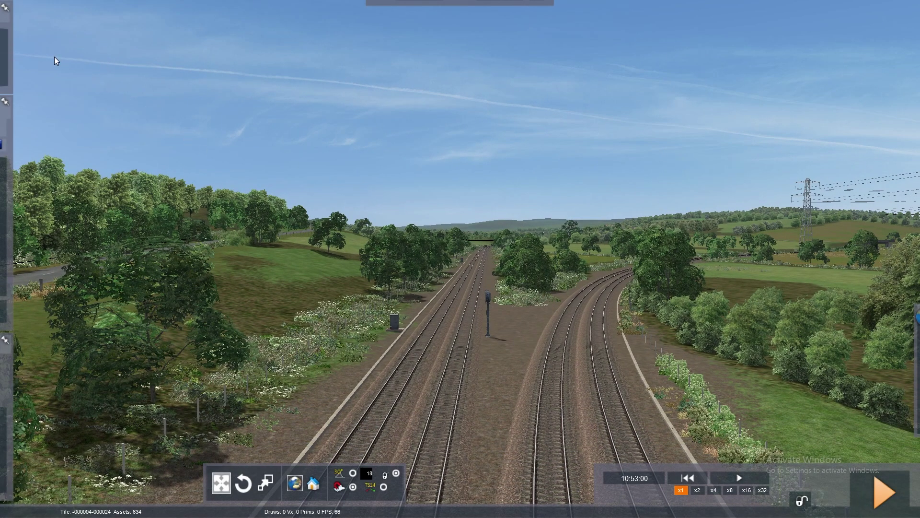
Start the scenario, hide the driving display and view the GWR train at Paignton from the platform
left_click(882, 496)
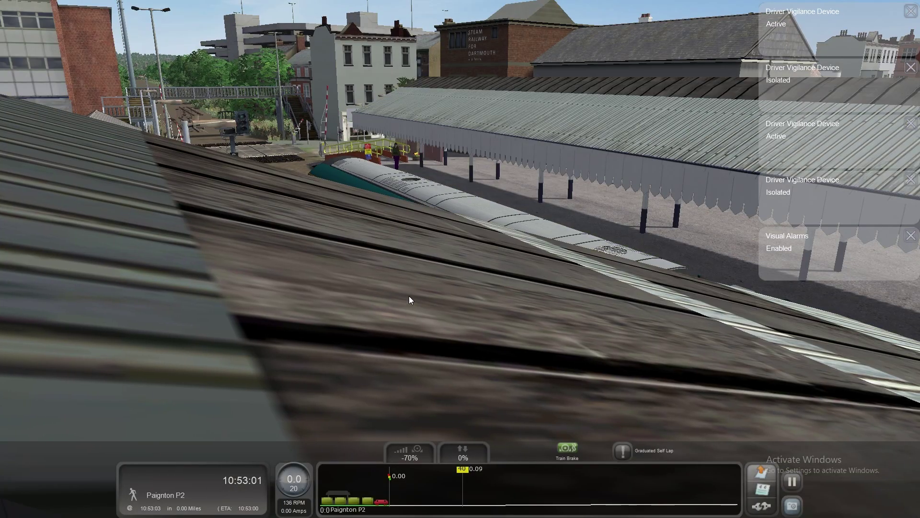
key("F4")
right_click_drag(444, 289, 729, 201)
scroll(460, 259, "down", 4)
scroll(460, 259, "up", 3)
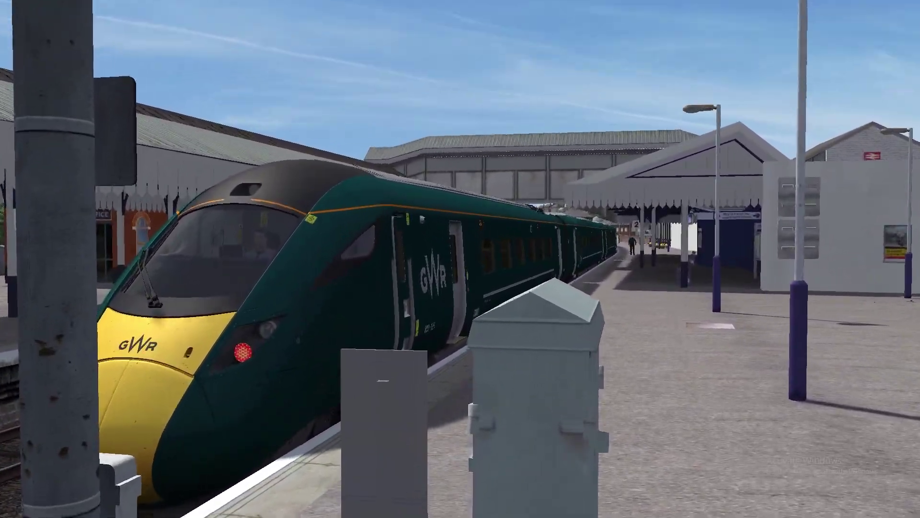
right_click_drag(460, 259, 471, 220)
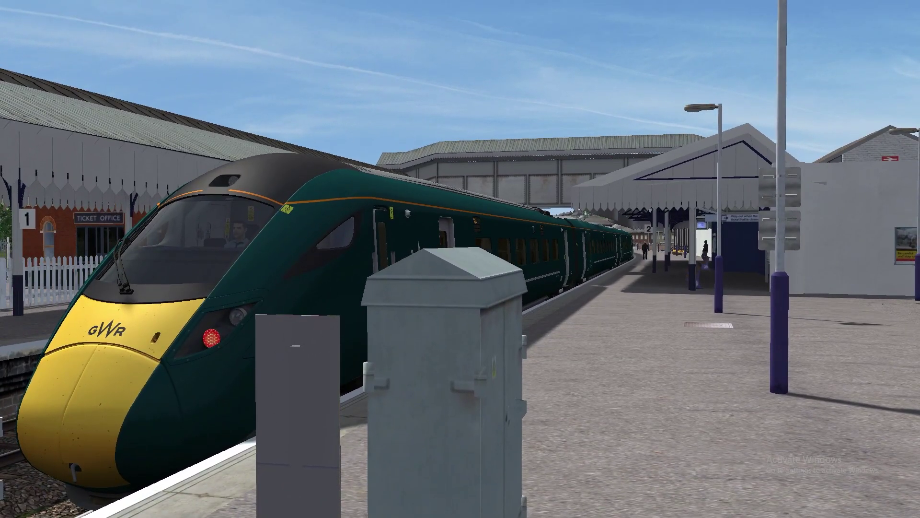
right_click_drag(460, 259, 416, 255)
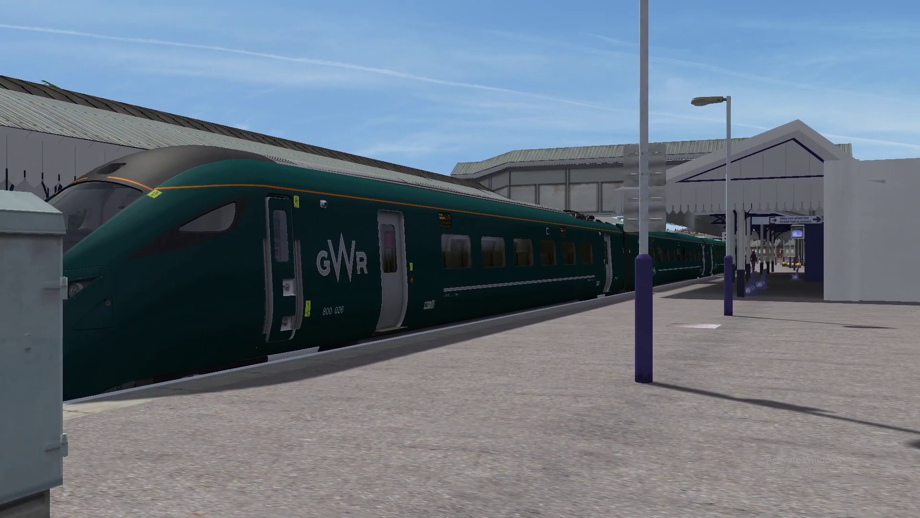
right_click_drag(416, 255, 442, 261)
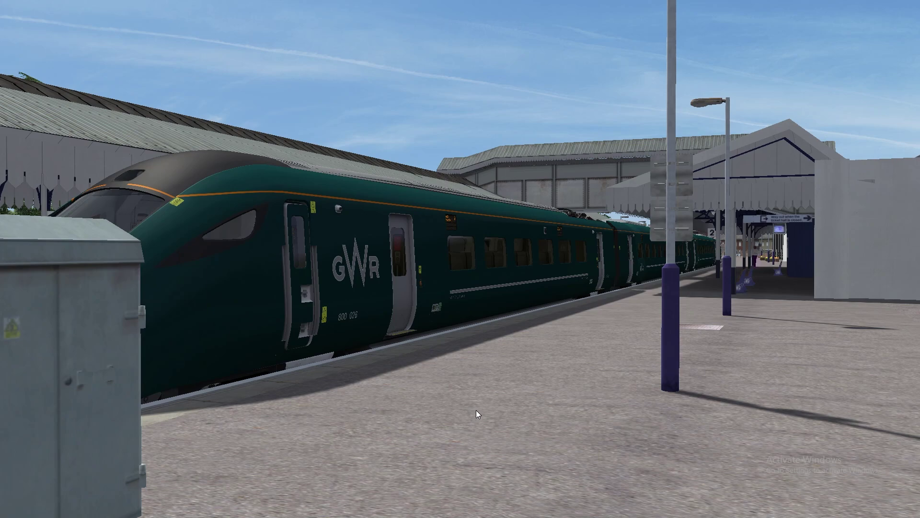
Switch to the driver's cab and set the direction selector on the desk to forward
key("1")
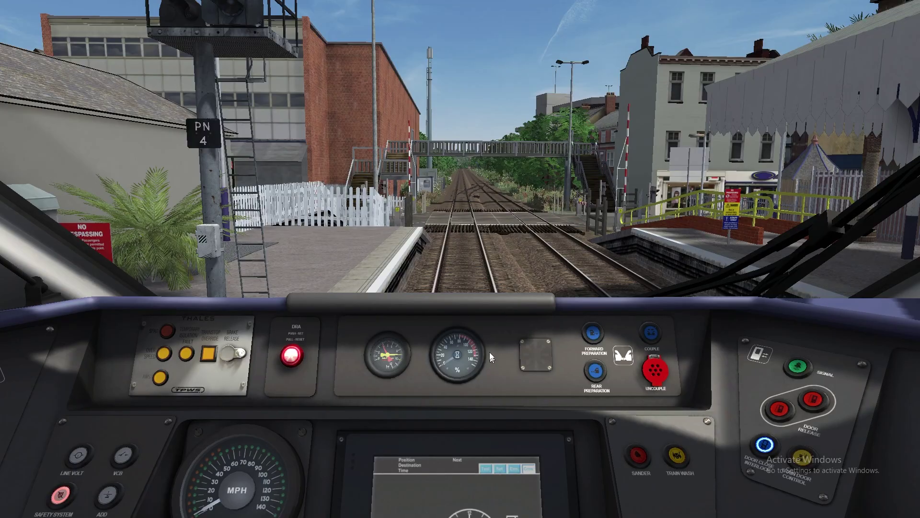
right_click_drag(483, 302, 120, 205)
scroll(120, 205, "up", 3)
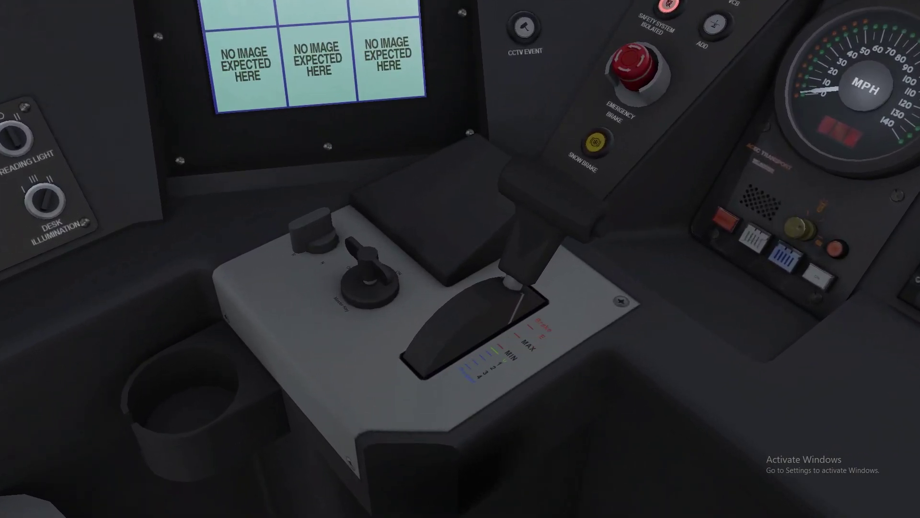
key("ctrl+w")
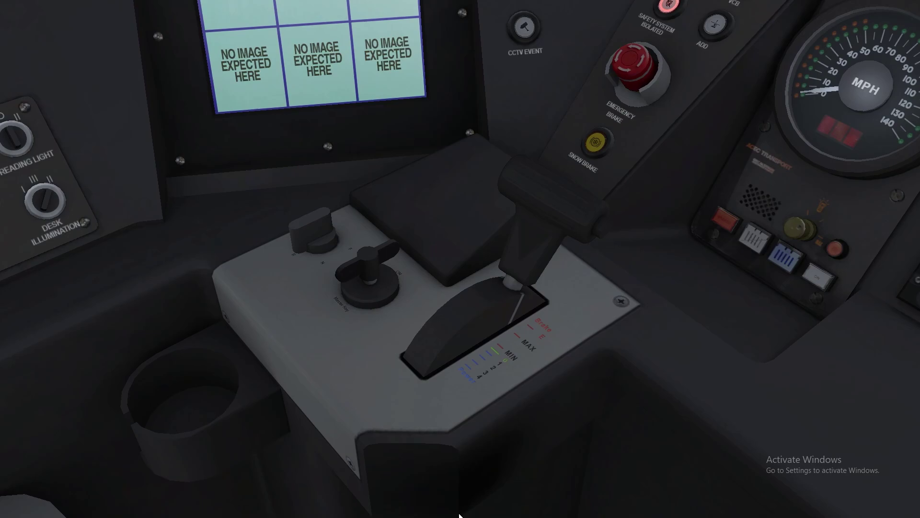
key("w")
scroll(466, 479, "down", 3)
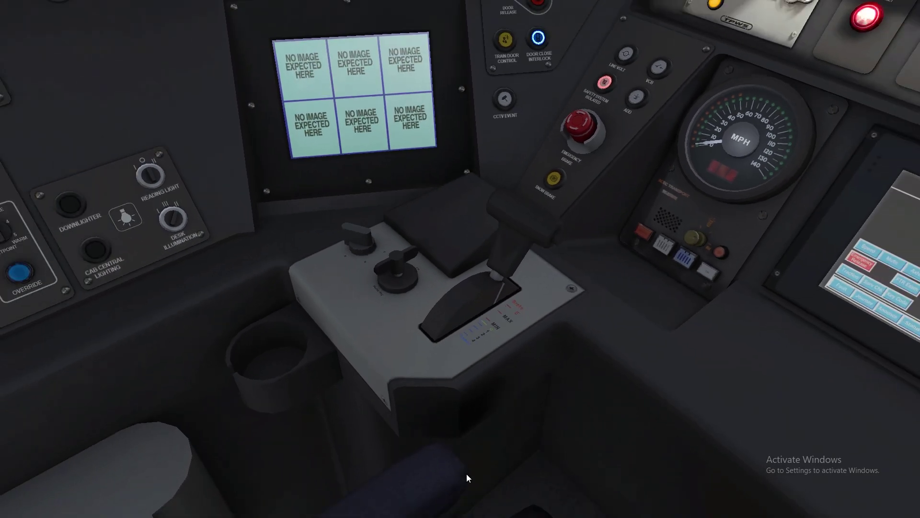
View the train at the platform from outside and turn on its headlights
right_click_drag(467, 474, 780, 253)
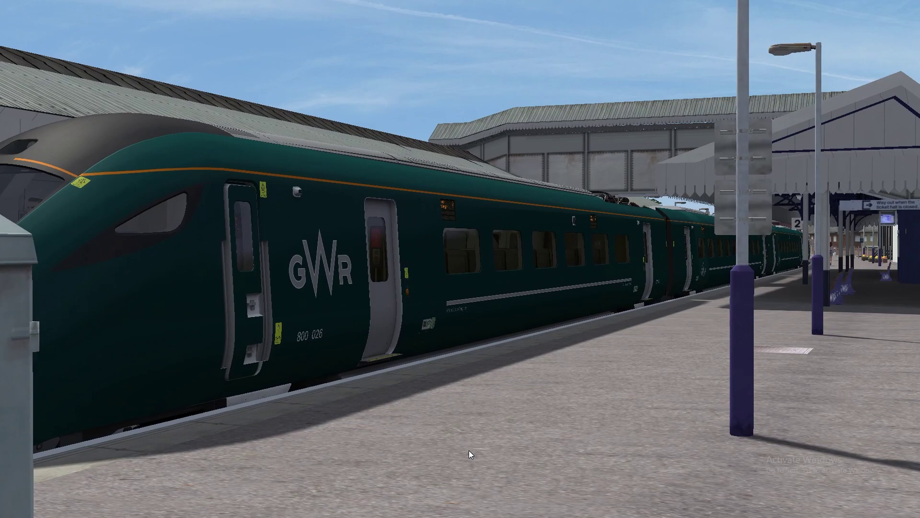
scroll(469, 450, "up", 3)
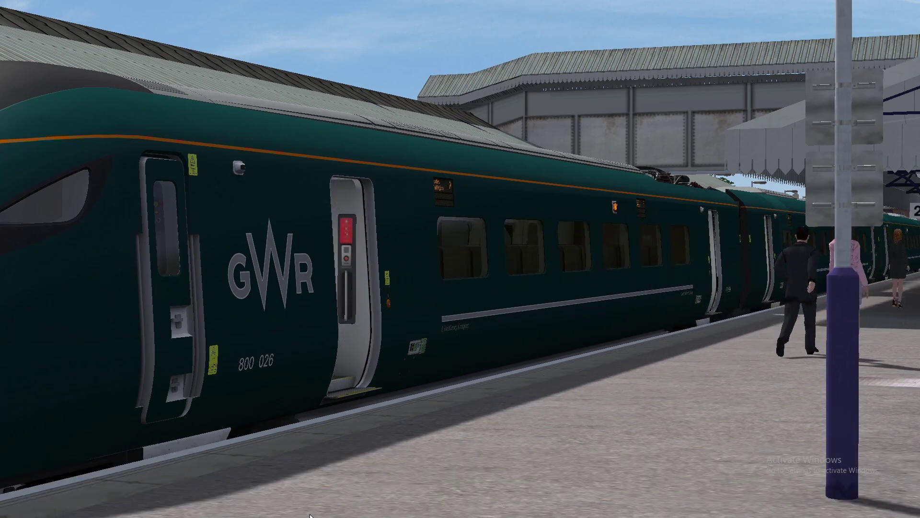
key("1")
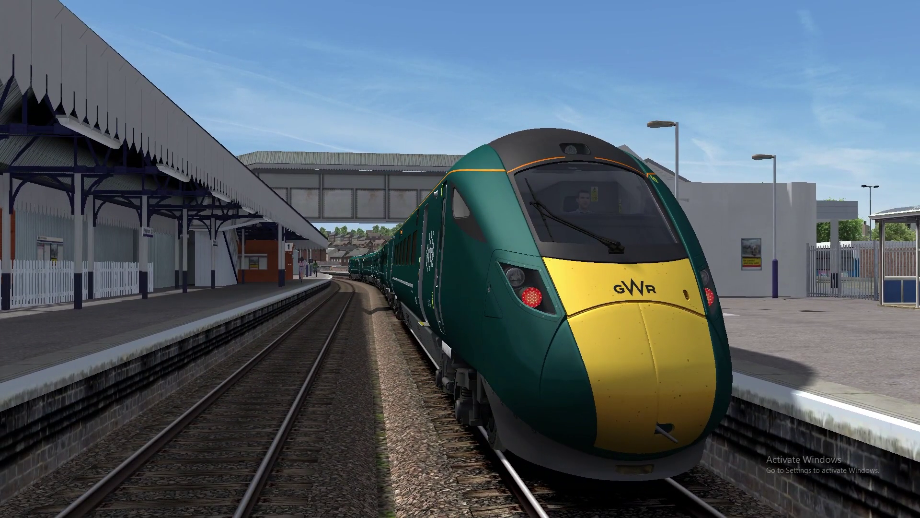
key("h")
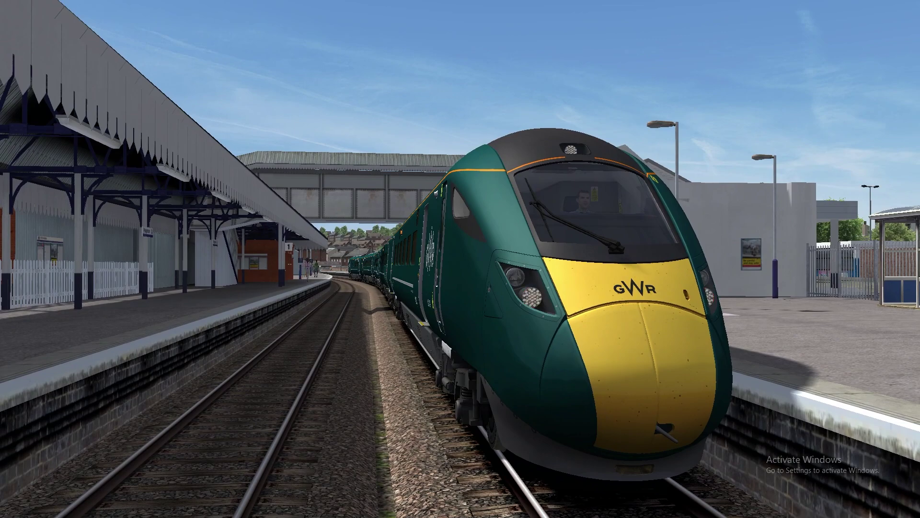
Release the DRA in the cab and watch the train depart from the exterior camera
key("1")
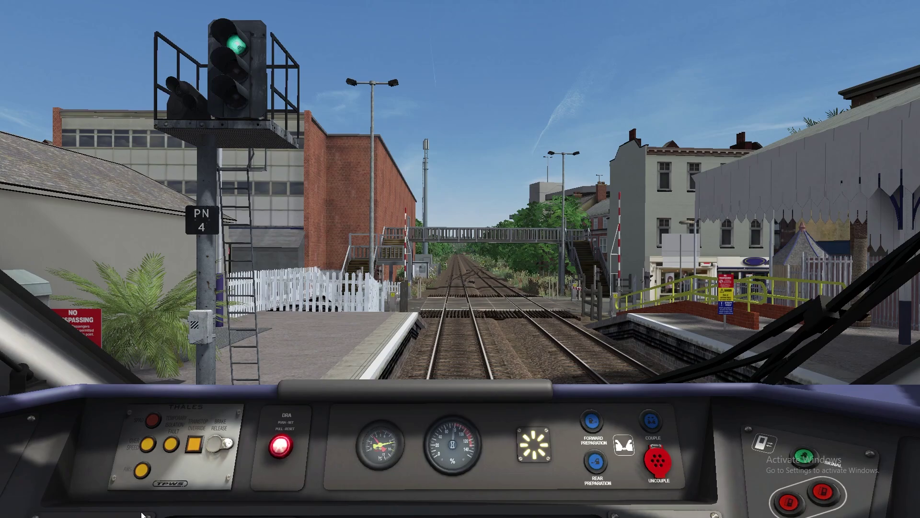
key("y")
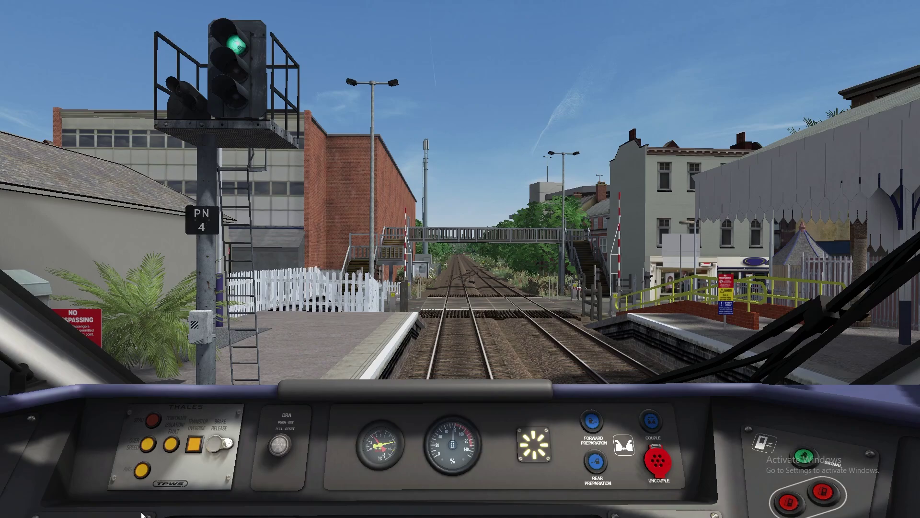
key("2")
key("Left")
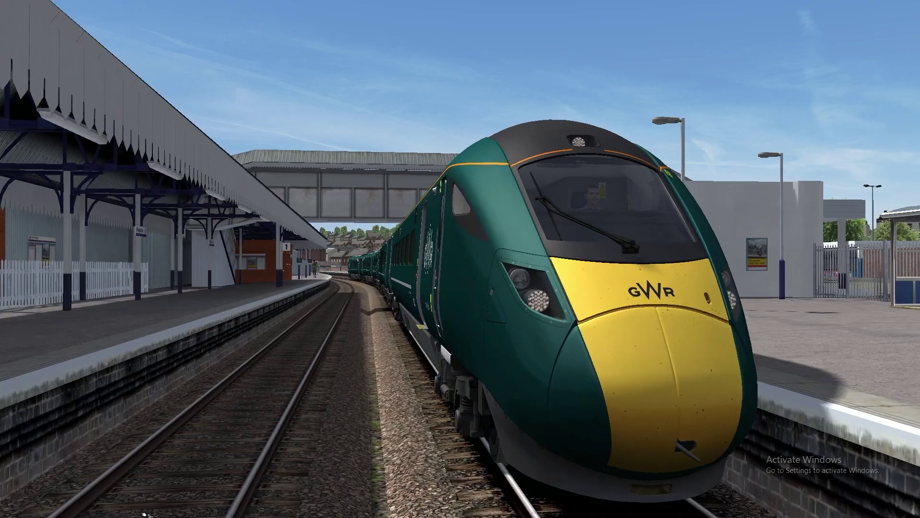
key("Left")
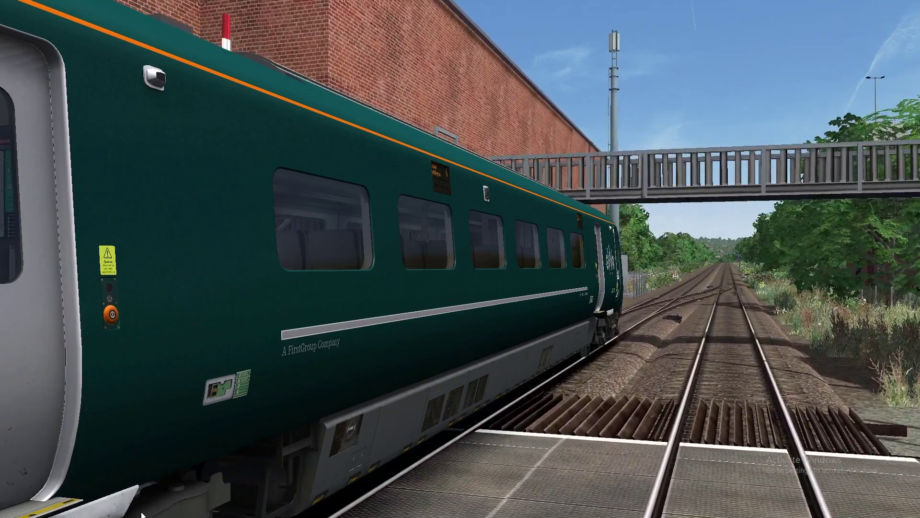
Look around the passenger coach and out of its windows on both sides while the train moves
key("5")
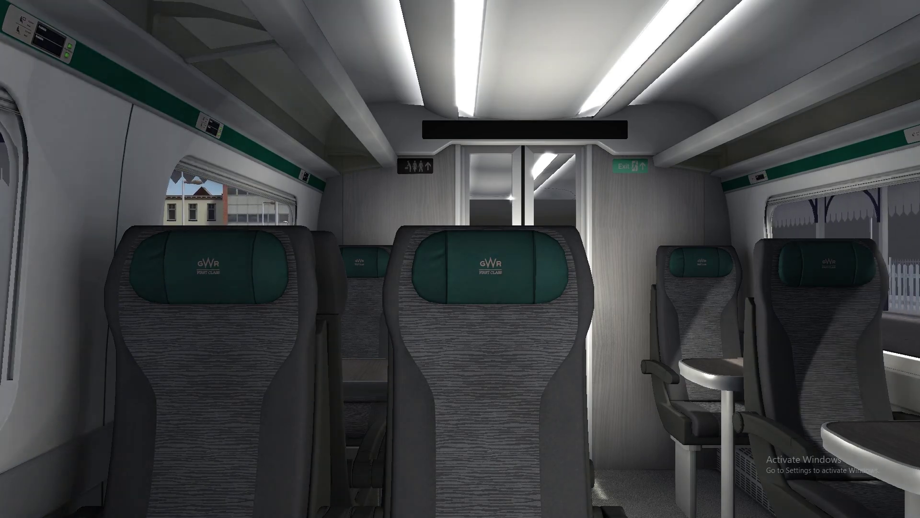
right_click_drag(460, 259, 275, 266)
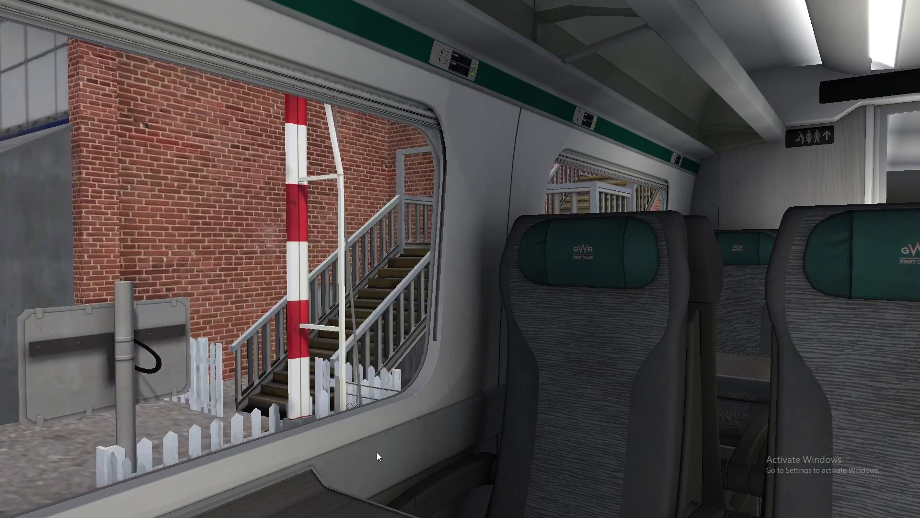
right_click_drag(377, 453, 597, 455)
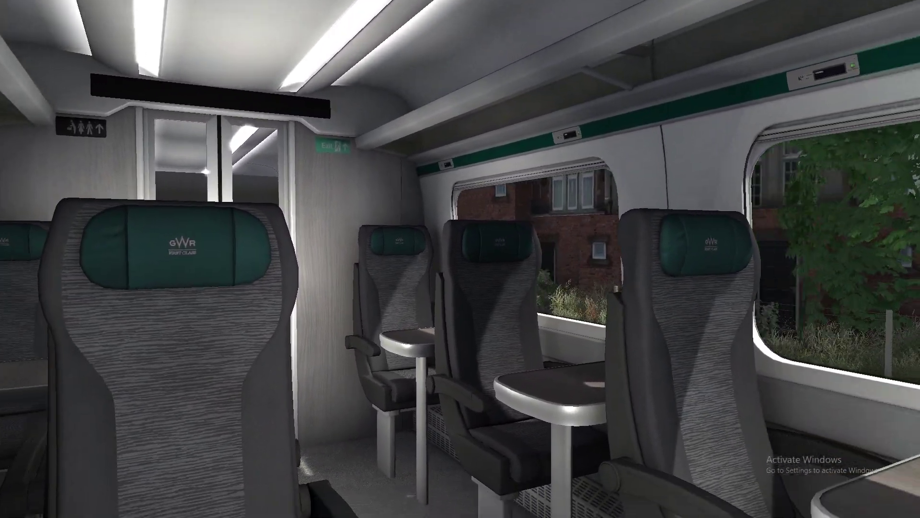
Return to the cab with the driving display shown, cut the power and brake to -37%
key("1")
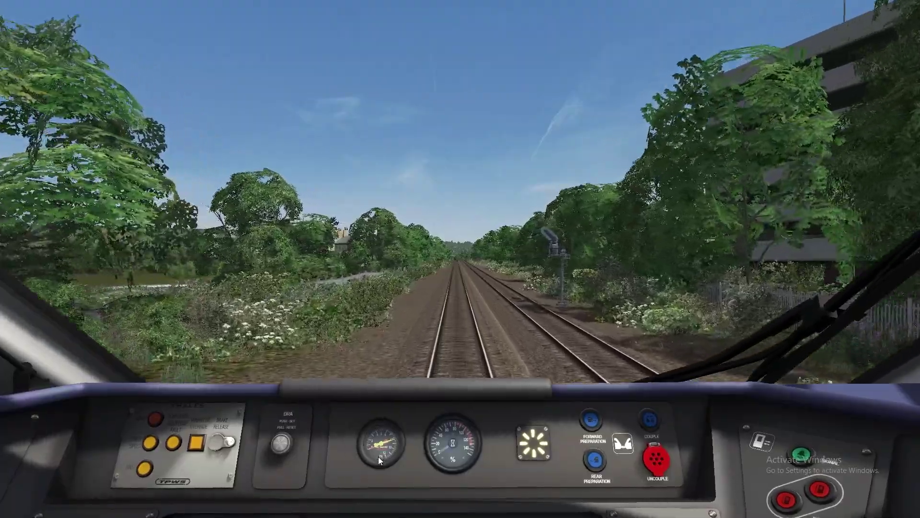
key("F4")
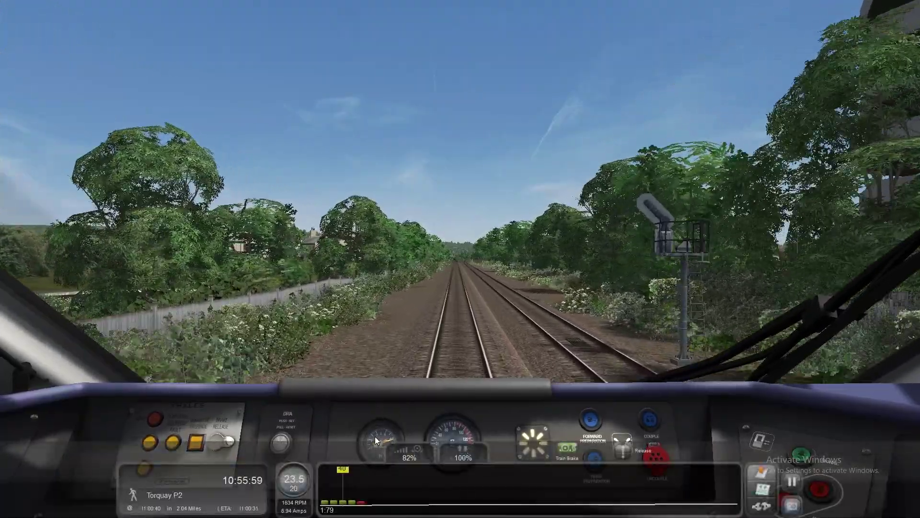
key("d")
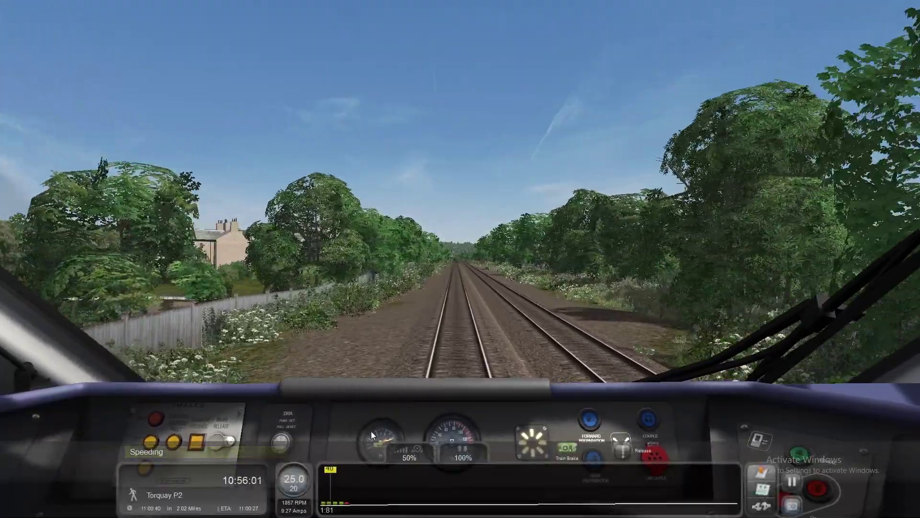
key("d")
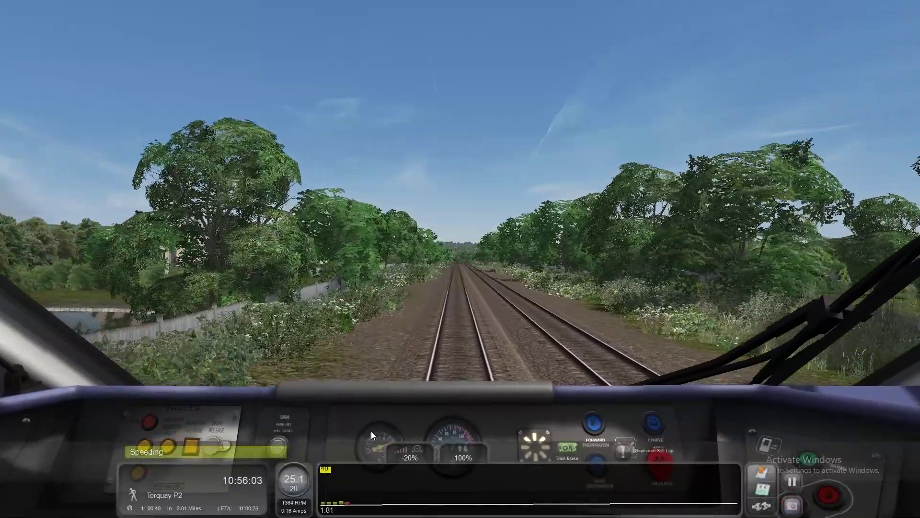
key("d")
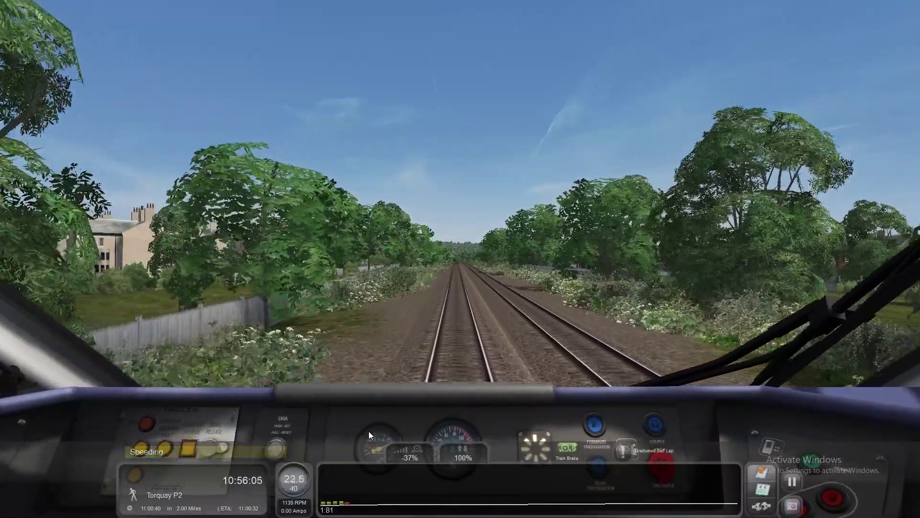
Release the brake and reapply power towards Torquay P2, adjusting the combined throttle to 69%
key("a")
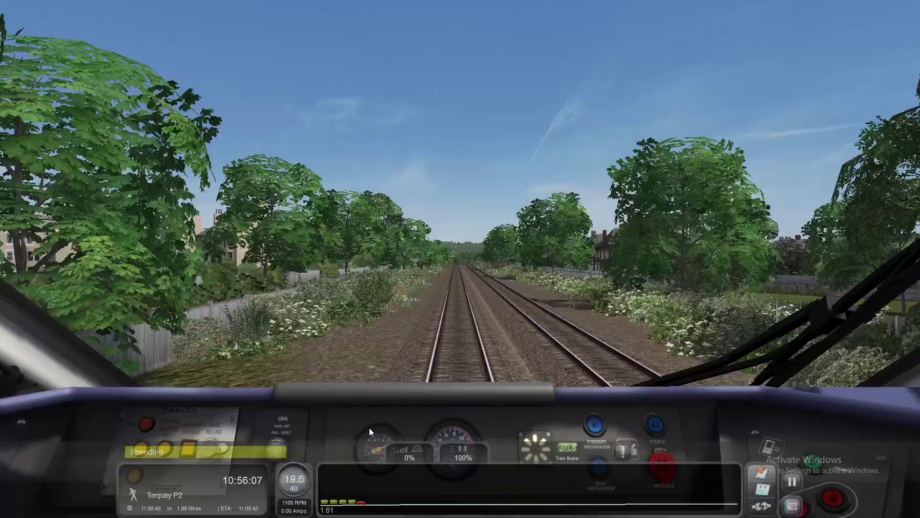
key("a")
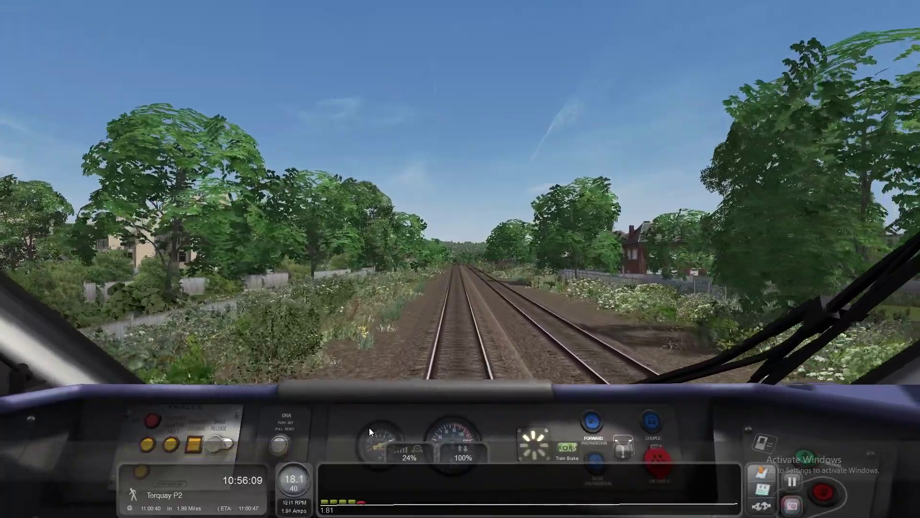
key("a")
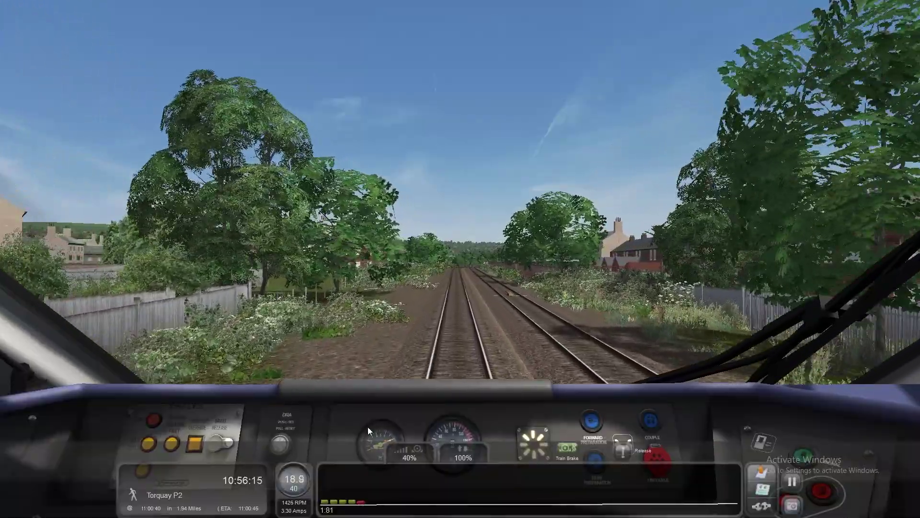
key("a")
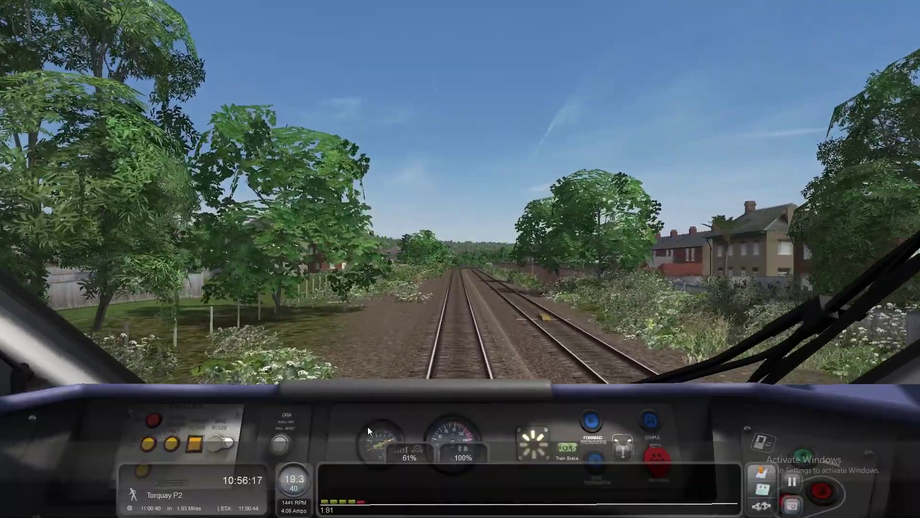
key("d")
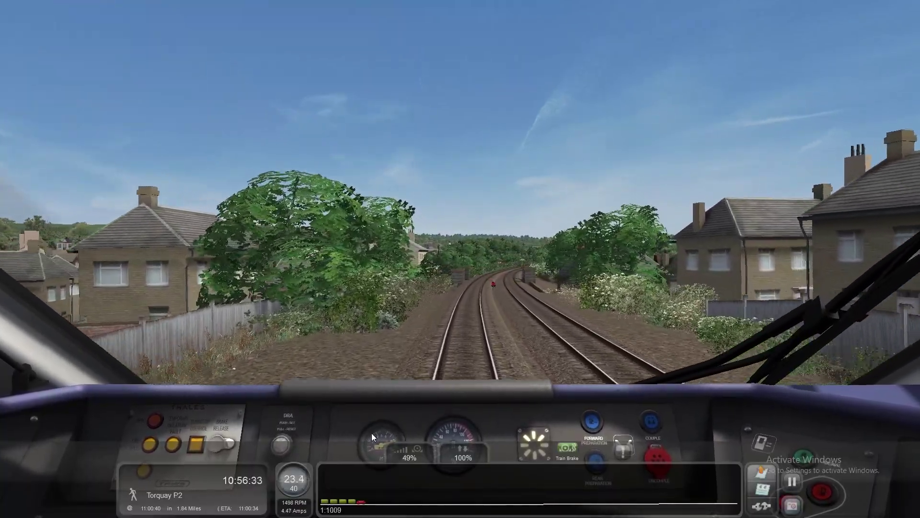
key("a")
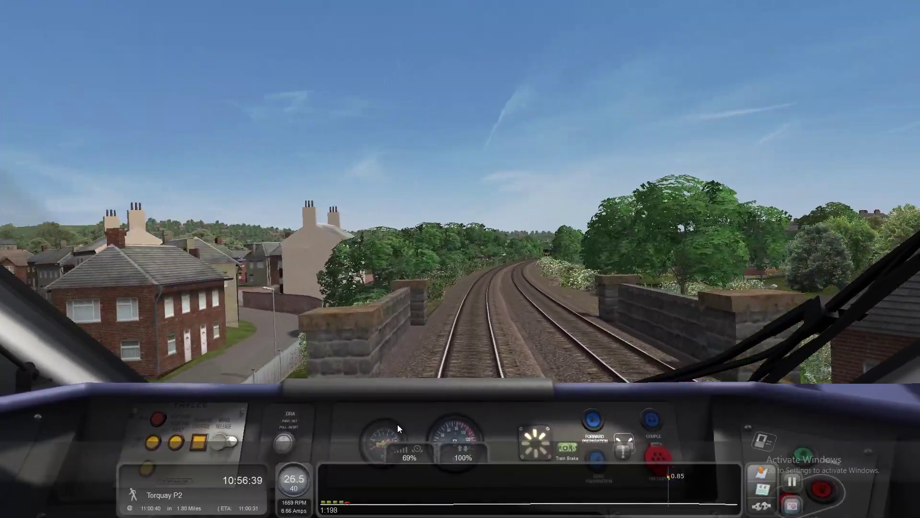
Watch the train passing on the adjacent track from the exterior camera and return to the cab view
scroll(409, 419, "up", 3)
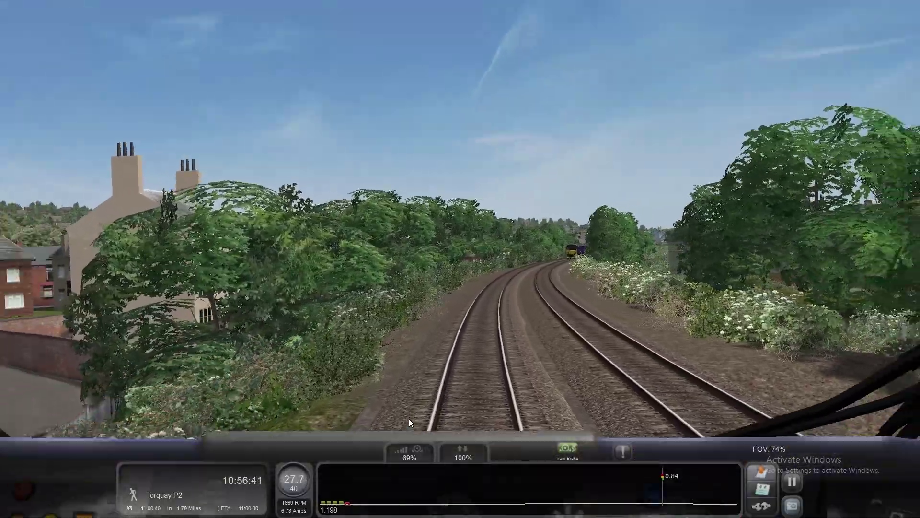
scroll(409, 419, "down", 3)
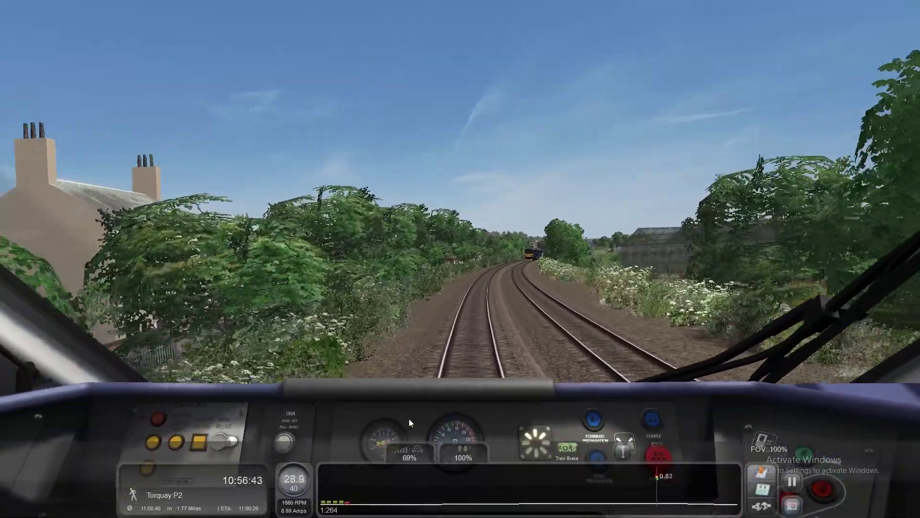
key("2")
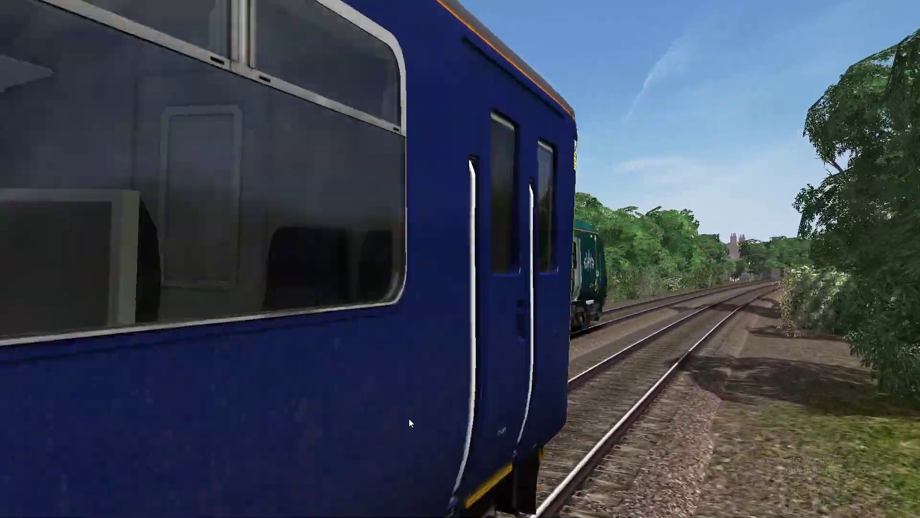
key("2")
key("1")
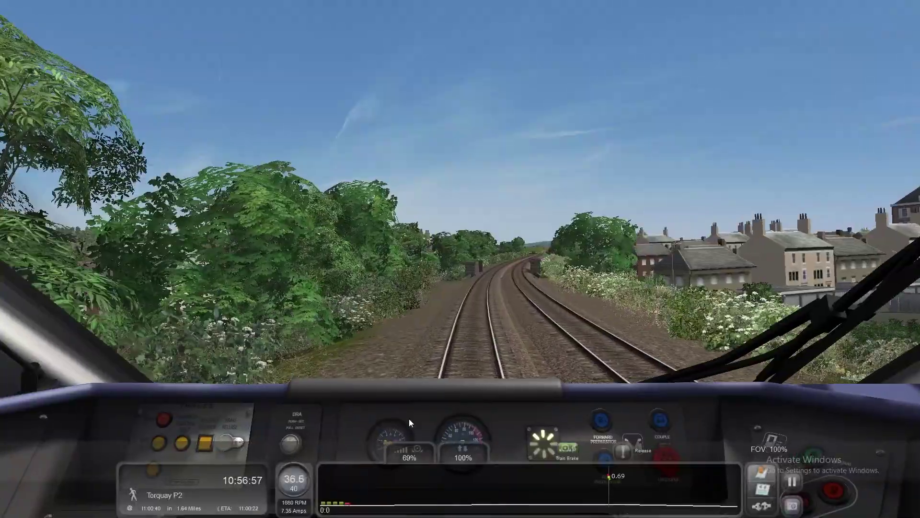
Raise the combined throttle to 99%, and correct the speeding by cutting power, braking at -20% and releasing back to 0%
key("a")
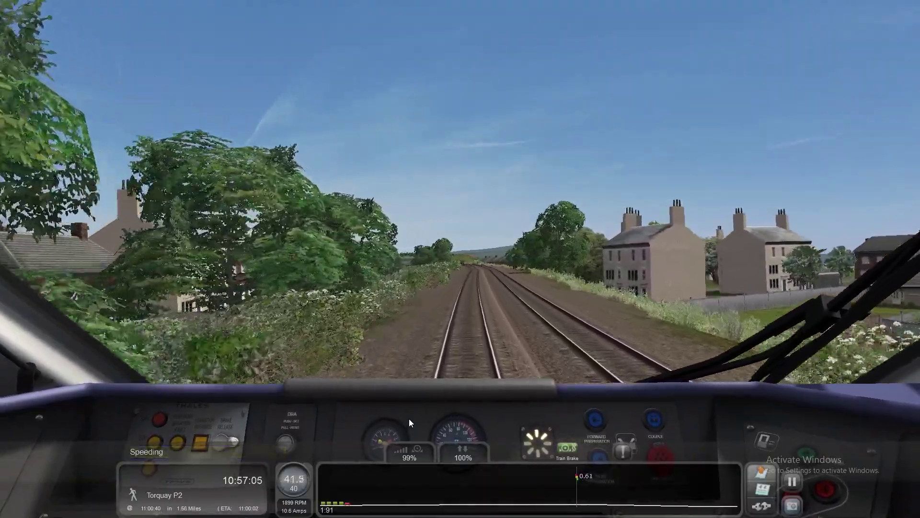
key("a")
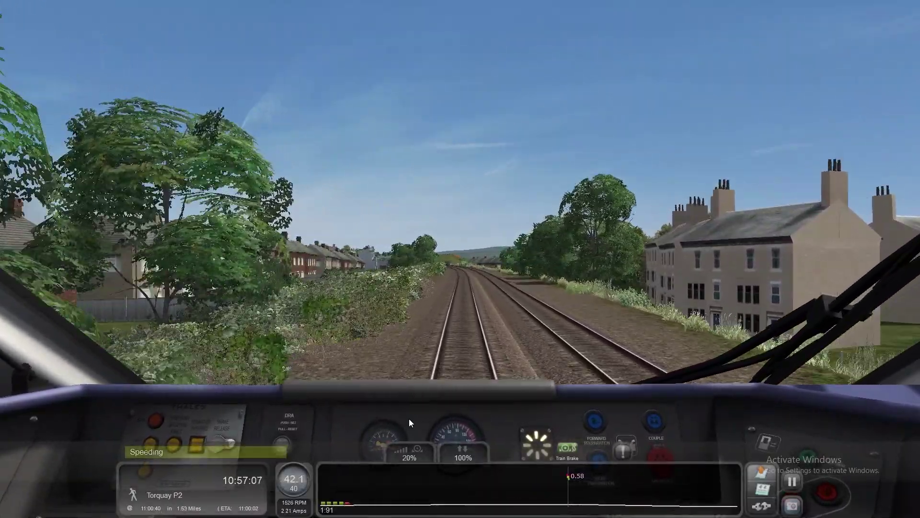
key("a")
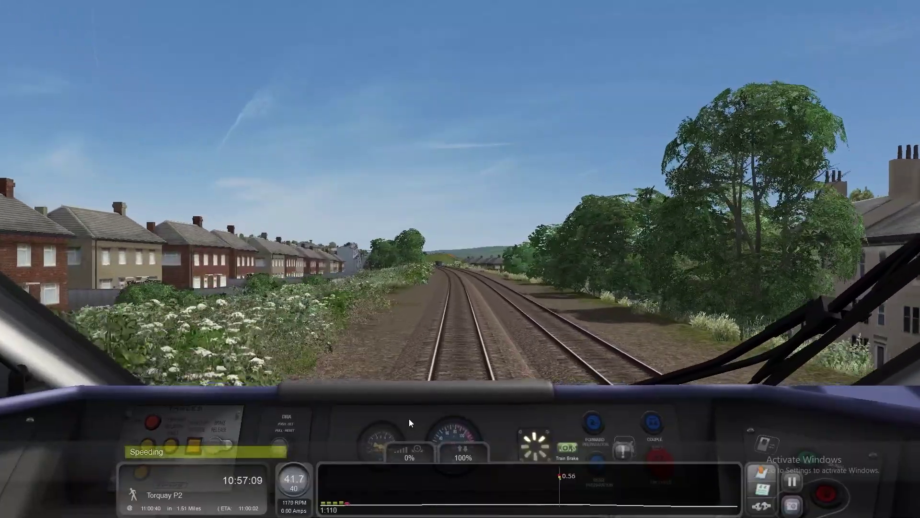
key("a")
key("a")
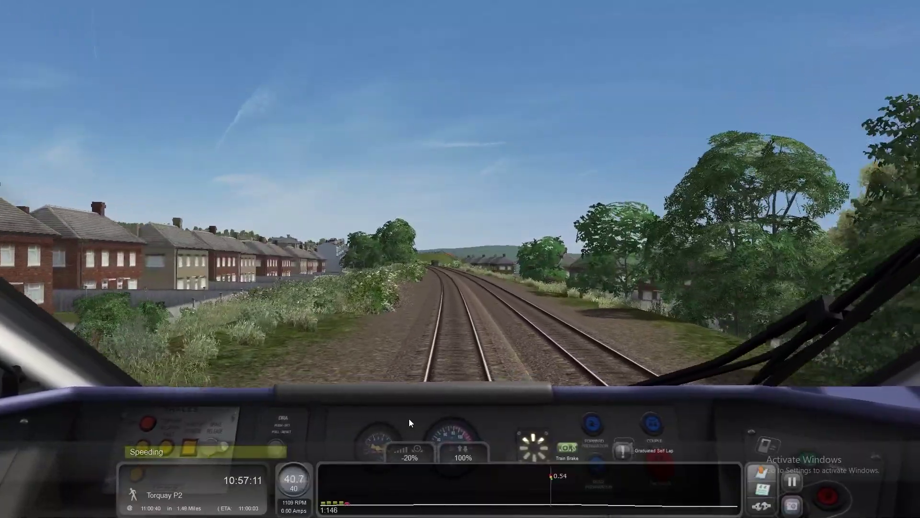
key("a")
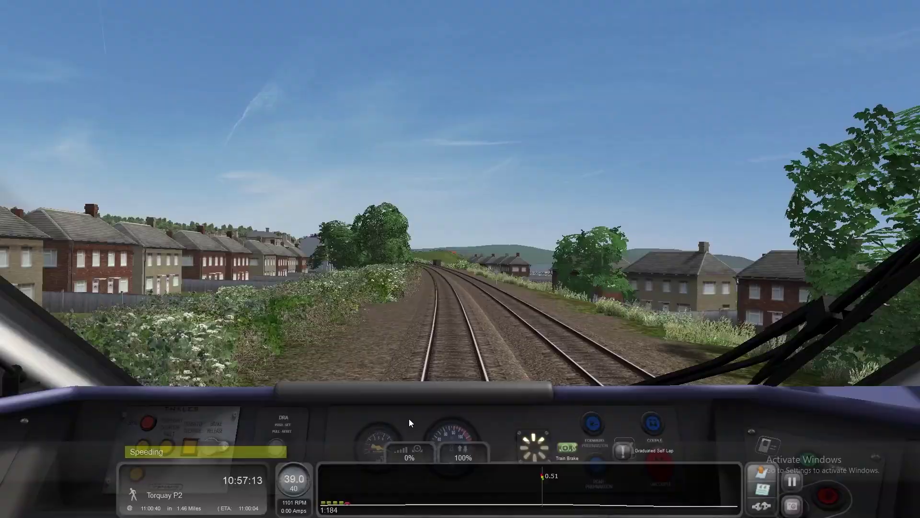